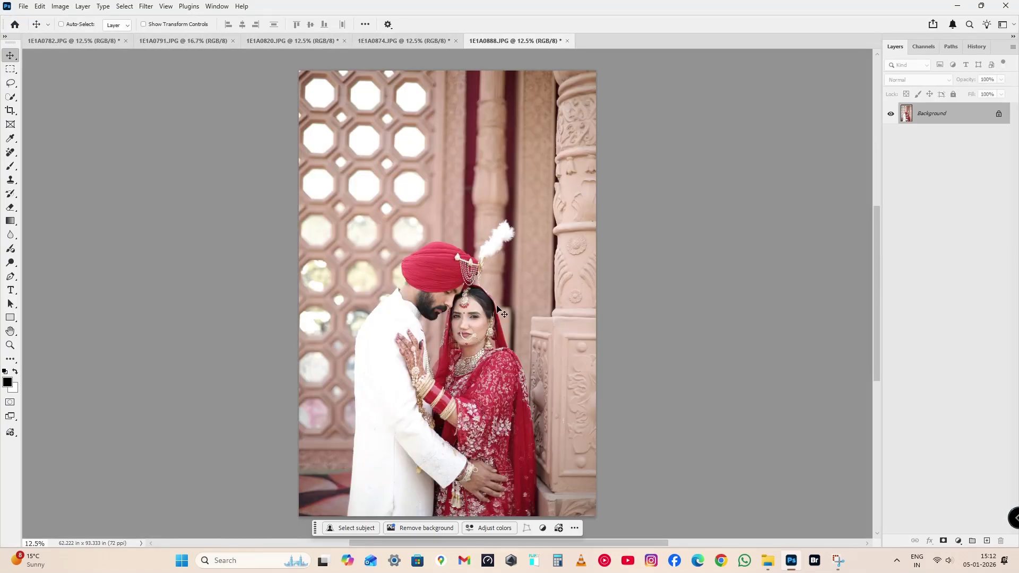
Step: Open the couple's photo in the Camera Raw Filter and set Contrast to +36, Highlights to -100 and Whites to -61
key("ctrl+shift+a")
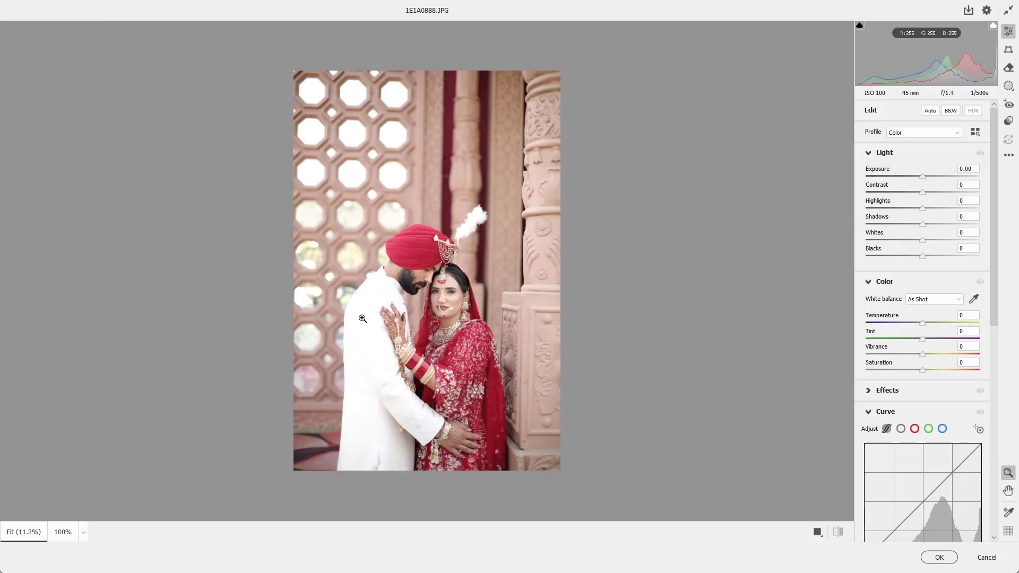
left_click_drag(366, 325, 370, 321)
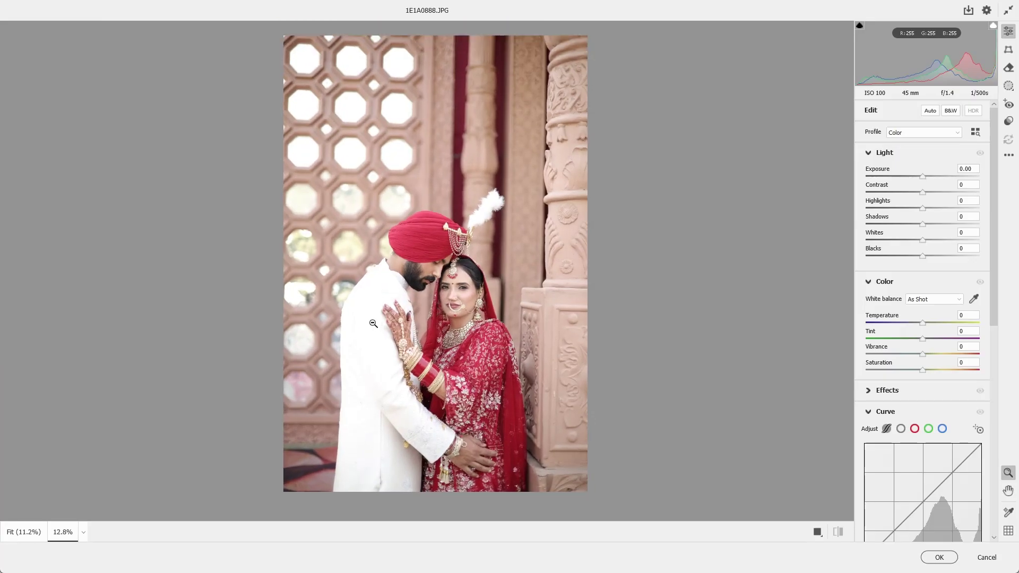
left_click_drag(911, 206, 943, 192)
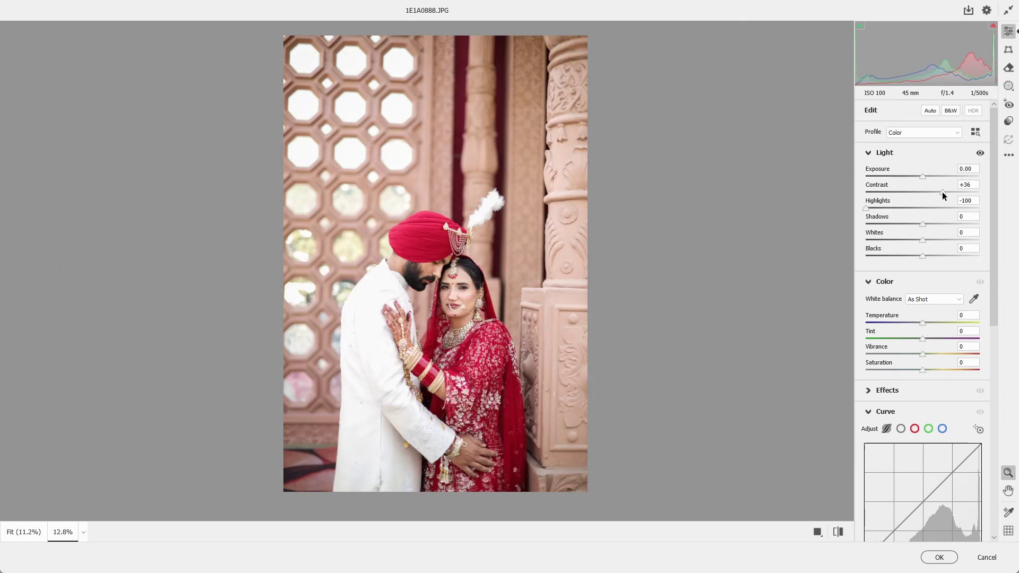
left_click_drag(922, 240, 888, 240)
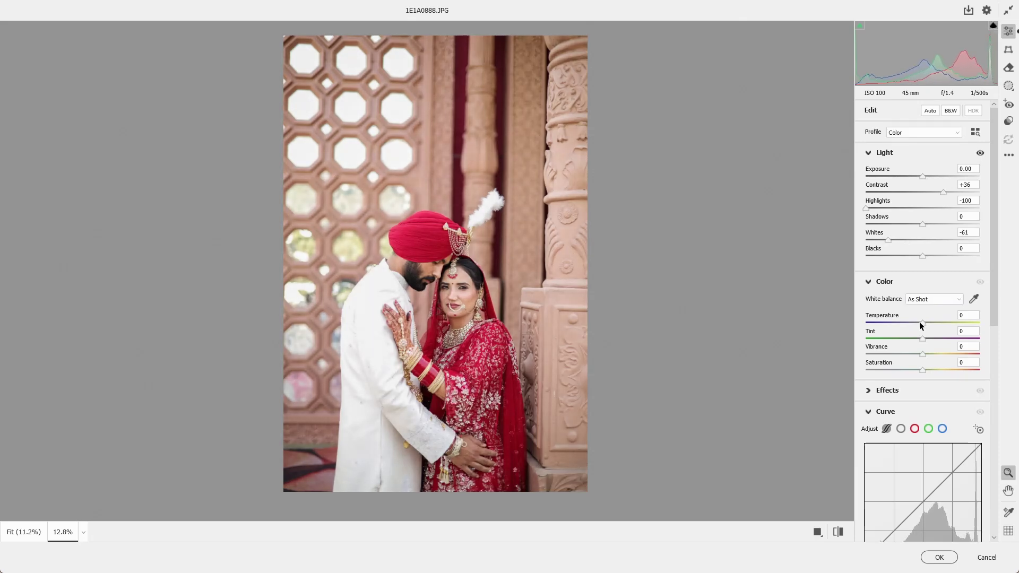
Step: Raise the Oranges luminance to +22 in the Color Mixer
scroll(995, 345, "down", 4)
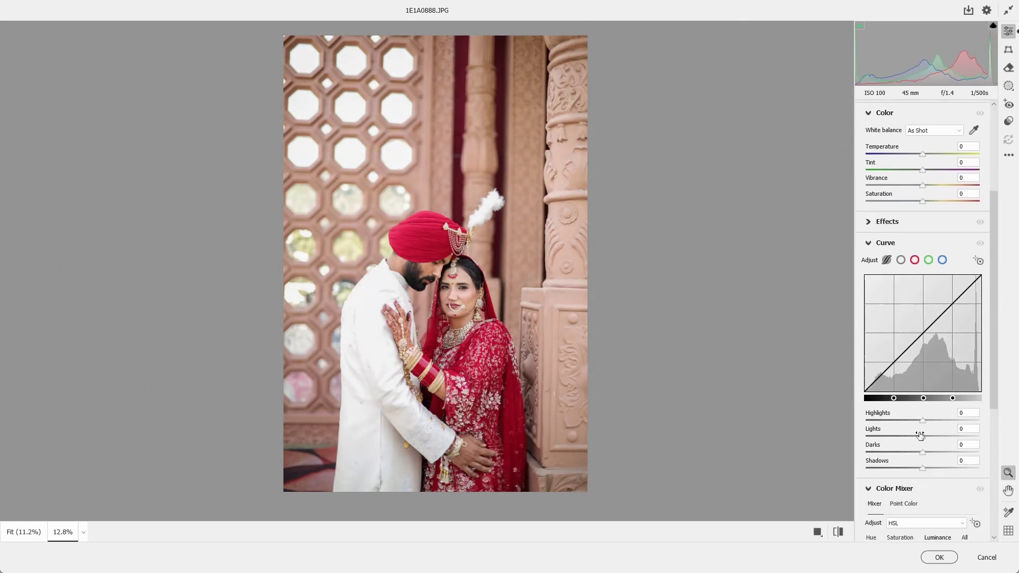
scroll(995, 353, "down", 3)
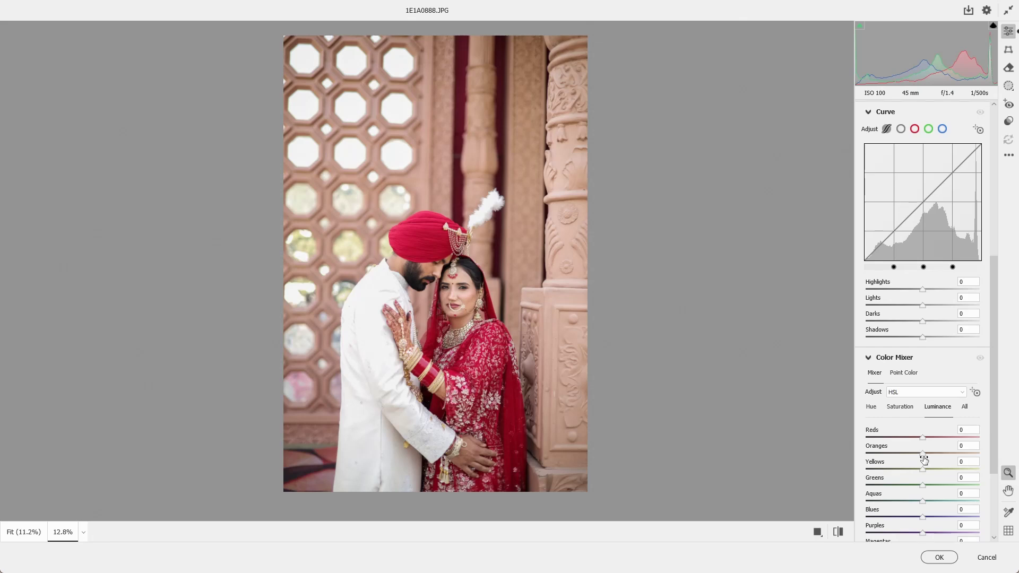
left_click_drag(924, 453, 941, 451)
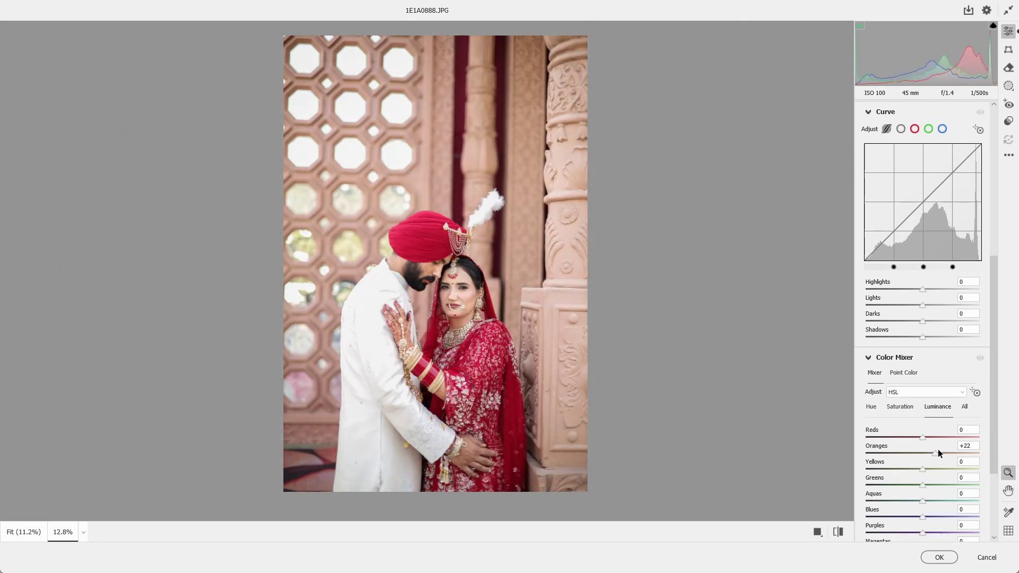
Step: Lift the point curve's black point to output 27 and add points at input 78, output 81 and input 165, output 171
scroll(994, 415, "up", 3)
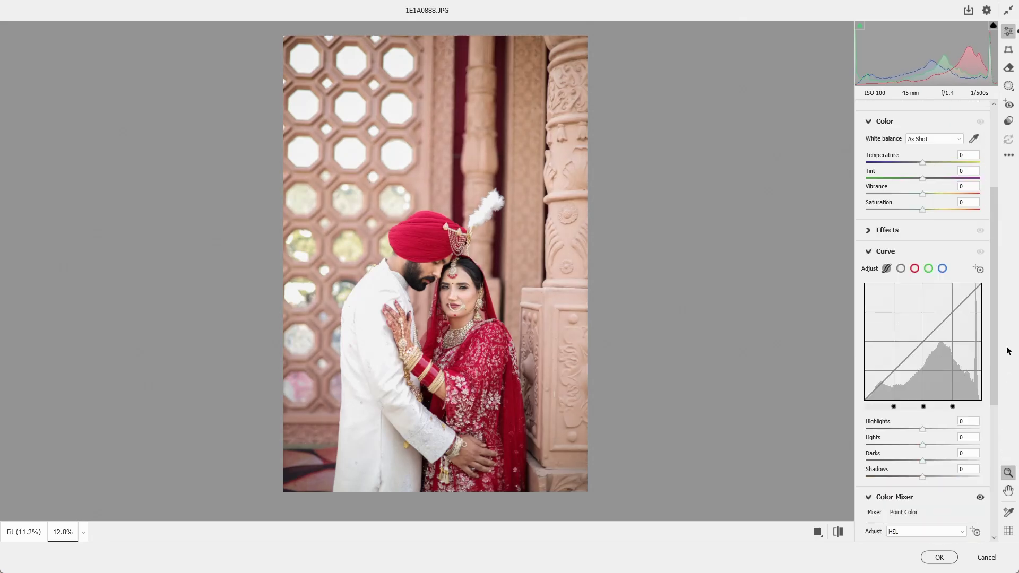
left_click(901, 269)
left_click_drag(864, 400, 865, 388)
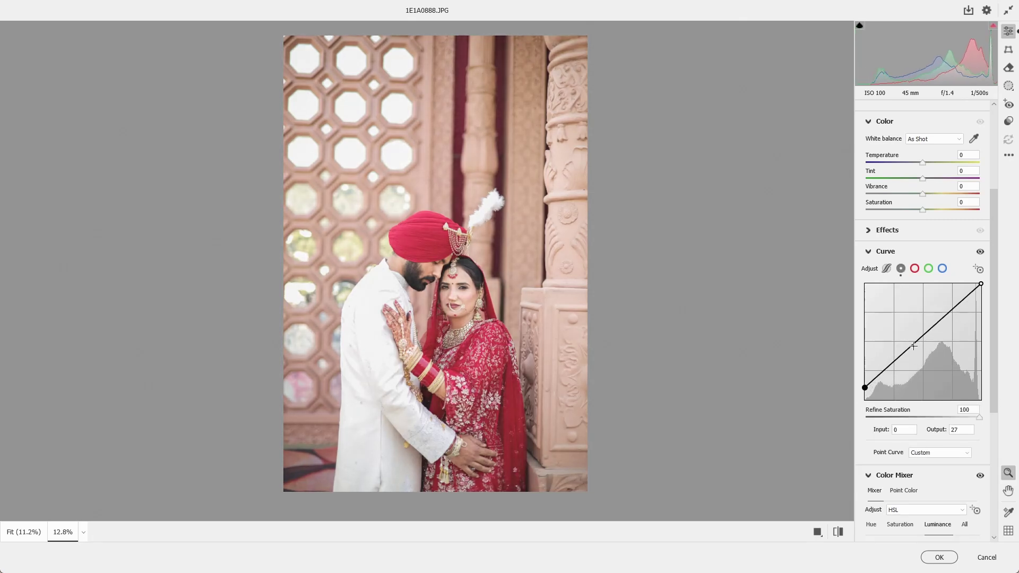
left_click(902, 362)
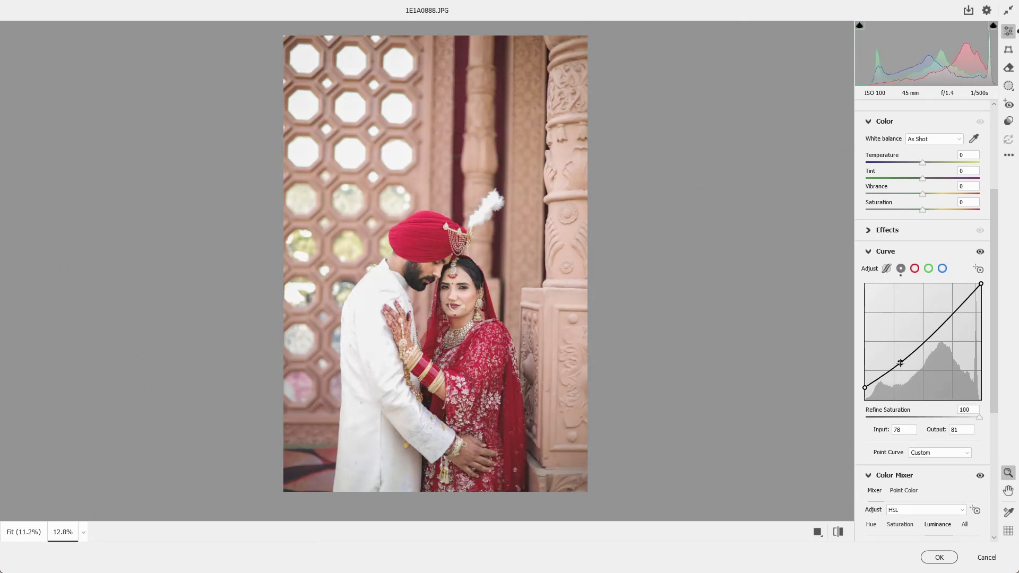
left_click_drag(940, 323, 940, 322)
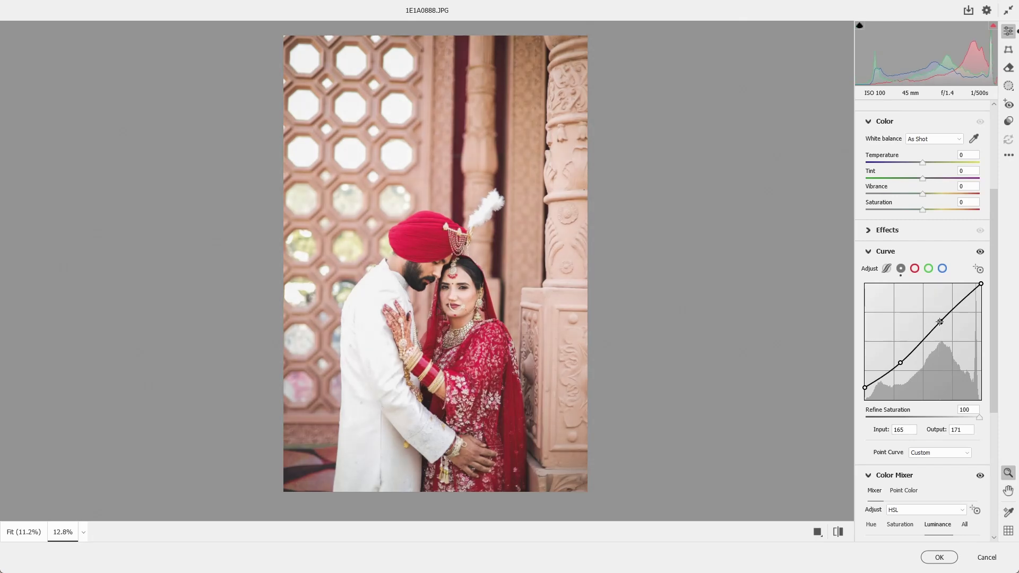
Step: Set Shadows to -3, Blacks to +52 and Contrast to +45 in the light adjustments
left_click_drag(994, 275, 994, 193)
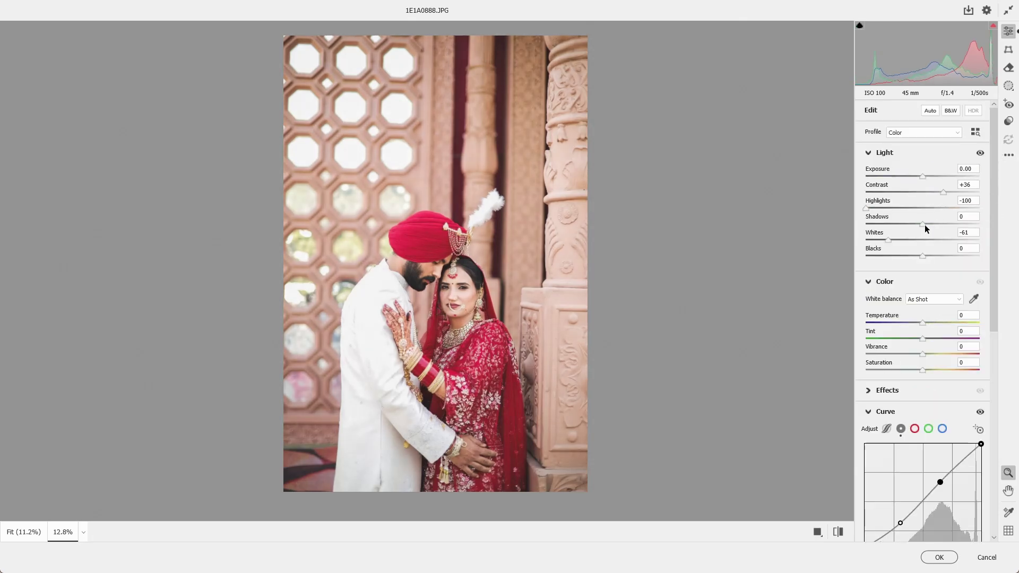
left_click_drag(925, 225, 953, 257)
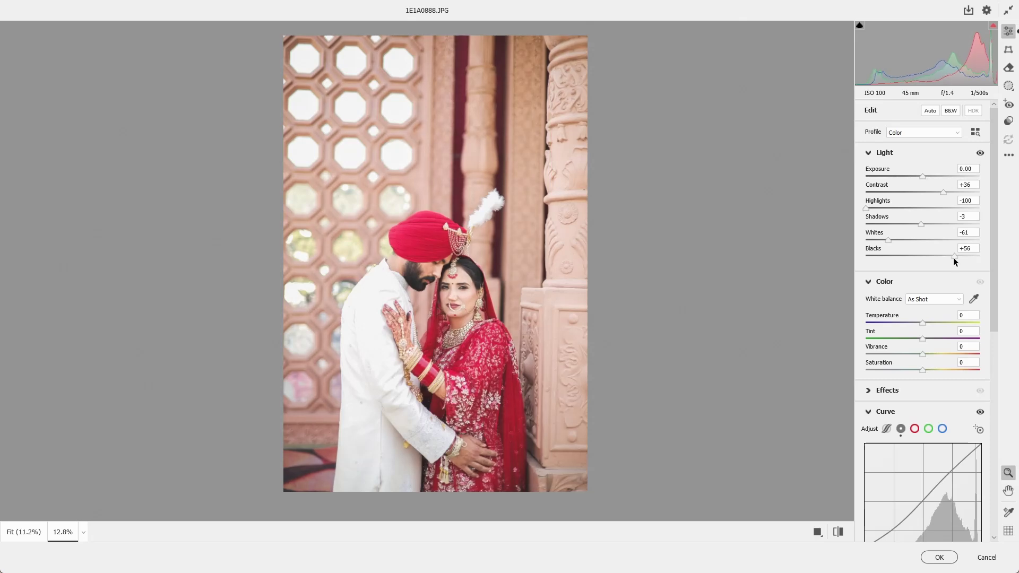
left_click_drag(943, 192, 947, 192)
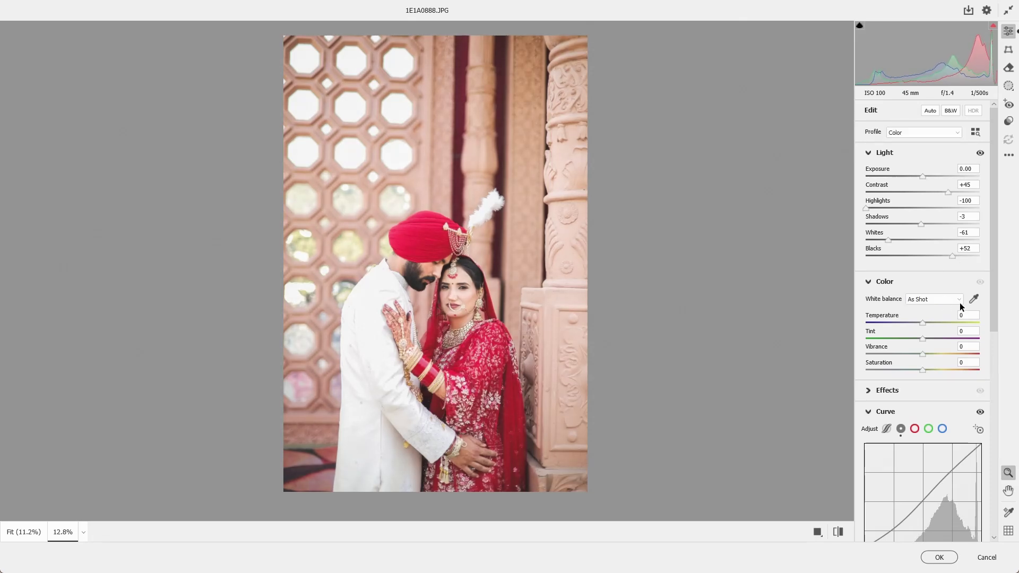
Step: Set the parametric curve's Darks to -8 and Shadows to -28
scroll(996, 322, "down", 1)
scroll(995, 322, "down", 5)
left_click(885, 204)
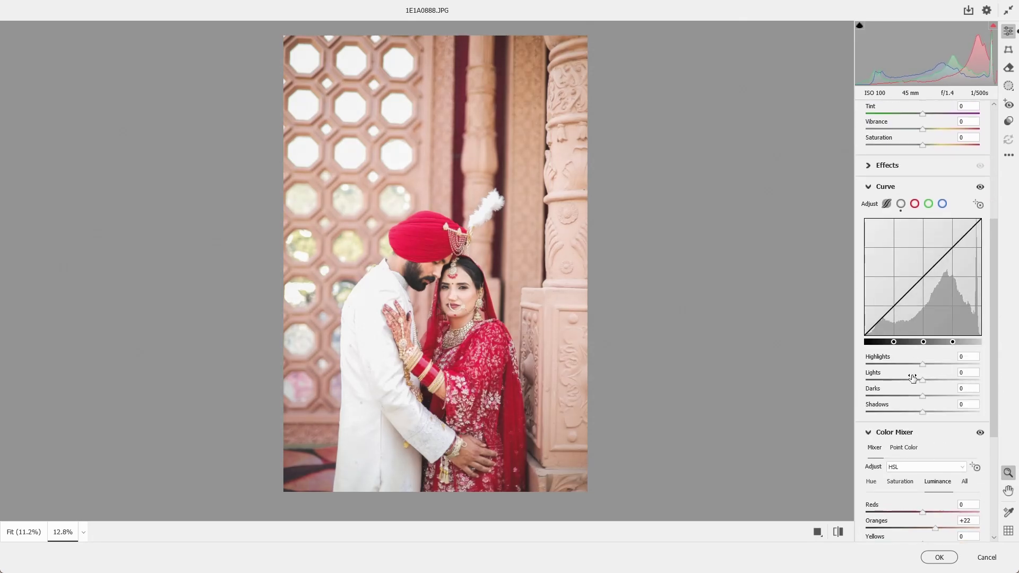
left_click_drag(919, 412, 919, 390)
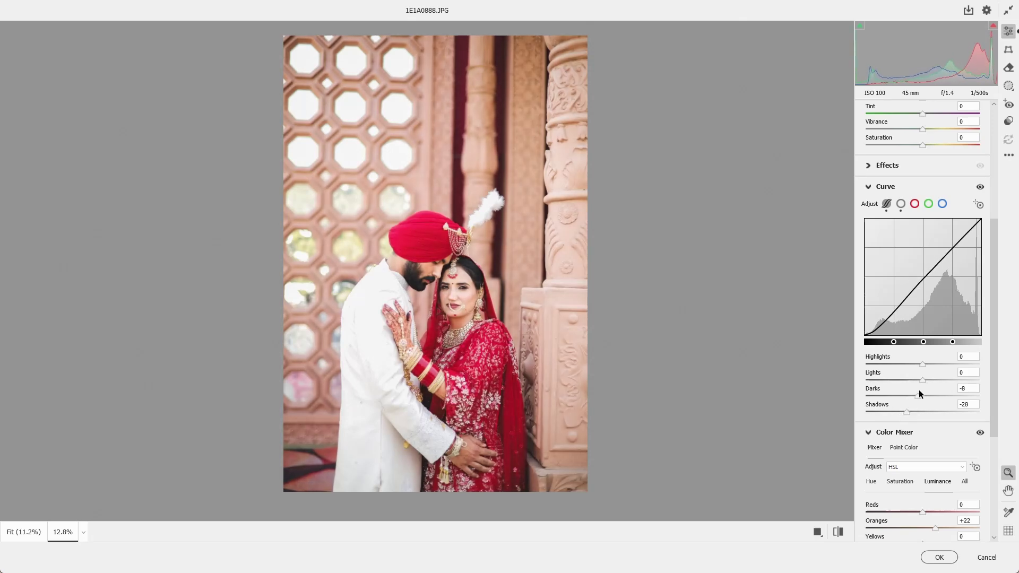
Step: Lower the upper point of the point curve to 167/162 and set parametric Highlights -8, Lights +9, Darks +5 and Shadows -40
left_click(901, 203)
left_click_drag(939, 257, 941, 261)
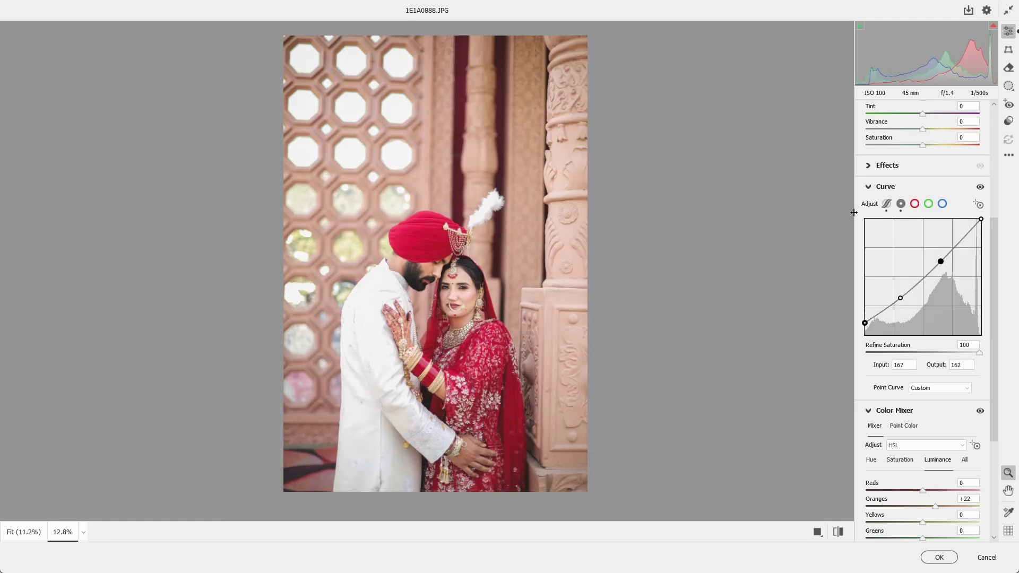
left_click(887, 204)
left_click_drag(925, 380, 899, 407)
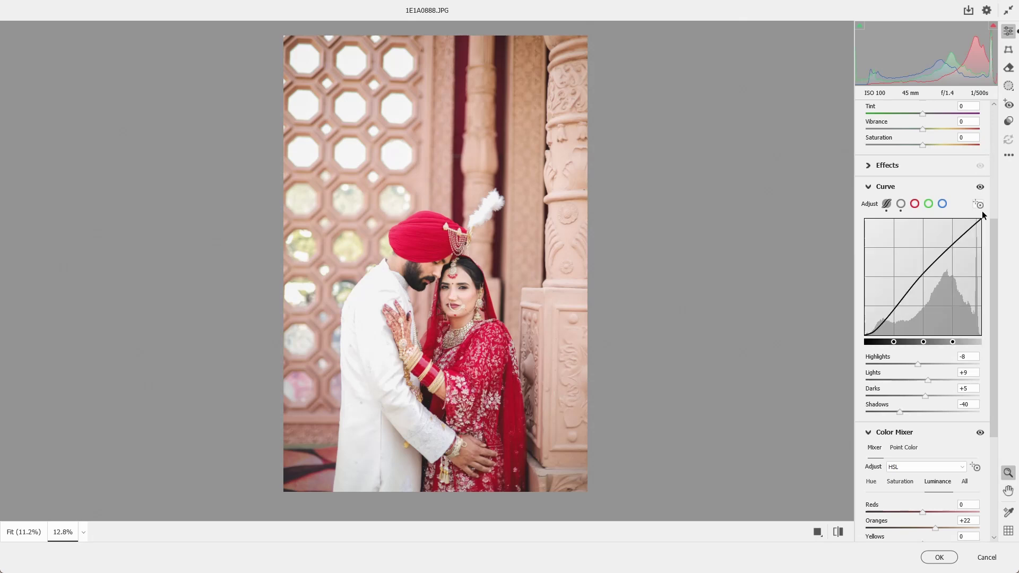
left_click_drag(990, 246, 993, 166)
left_click(1008, 86)
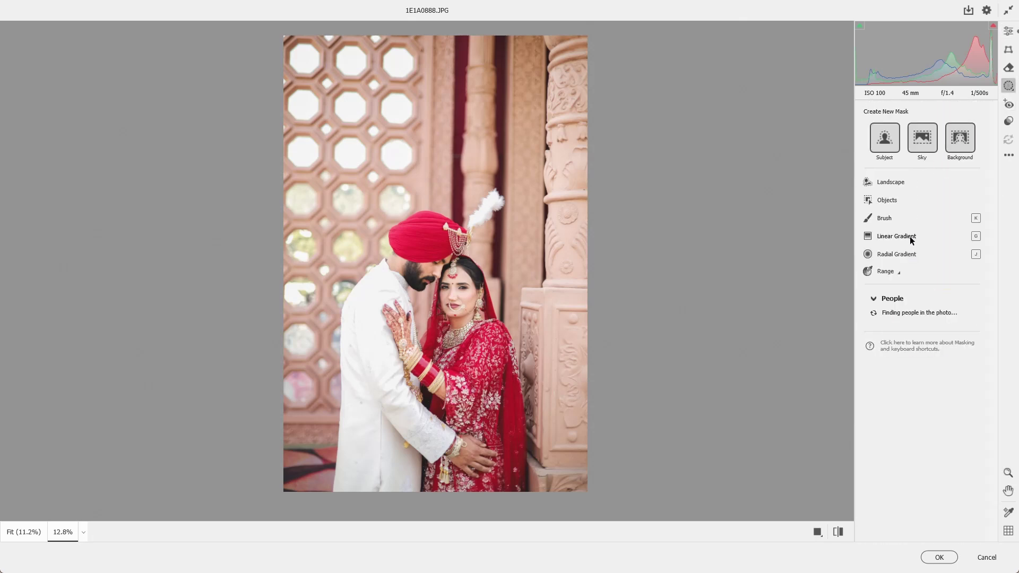
left_click(1008, 31)
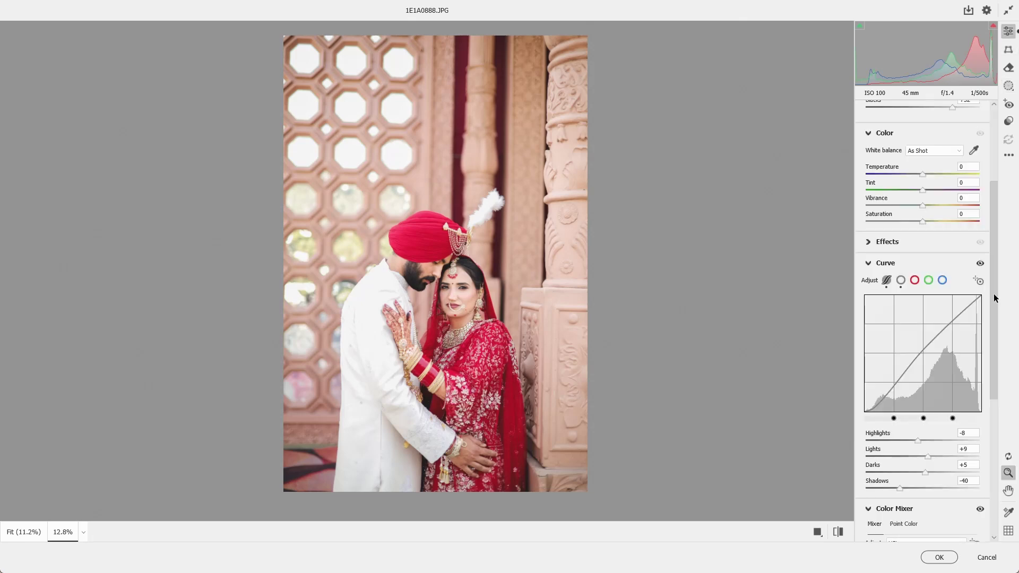
Step: Add a vignette of -27 with a feather of 94, and apply the Camera Raw adjustments to the photo
mouse_move(993, 294)
left_mouse_down()
mouse_move(985, 418)
mouse_move(995, 356)
mouse_move(994, 450)
mouse_move(993, 308)
left_mouse_up()
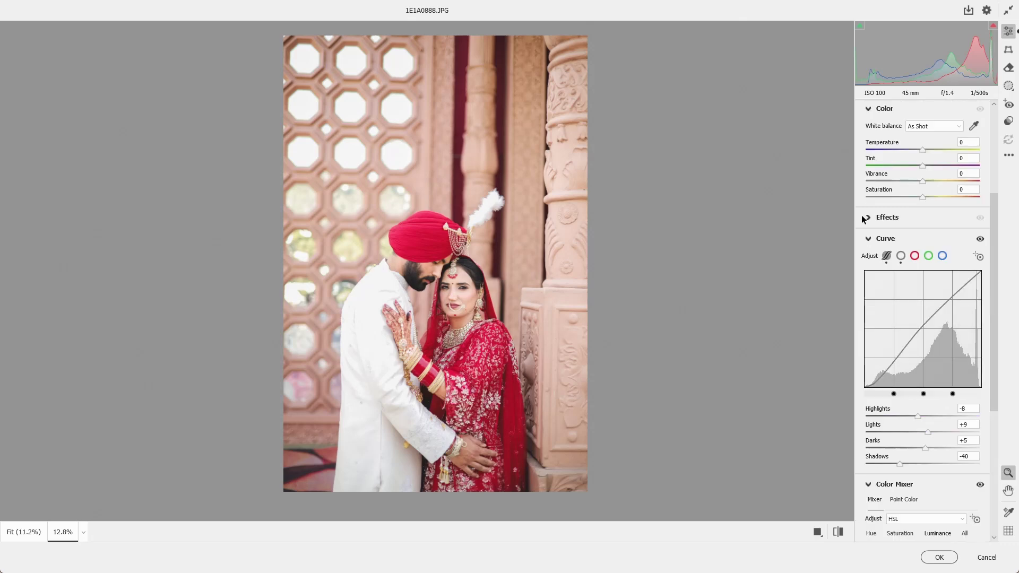
left_click(867, 218)
left_click_drag(922, 290, 906, 287)
left_click_drag(922, 358, 973, 355)
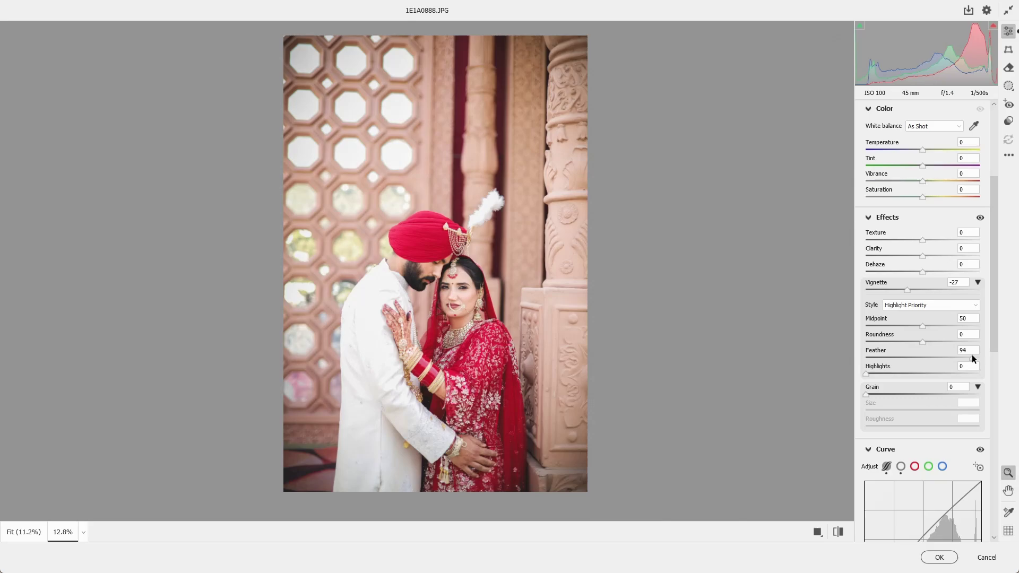
left_click(939, 557)
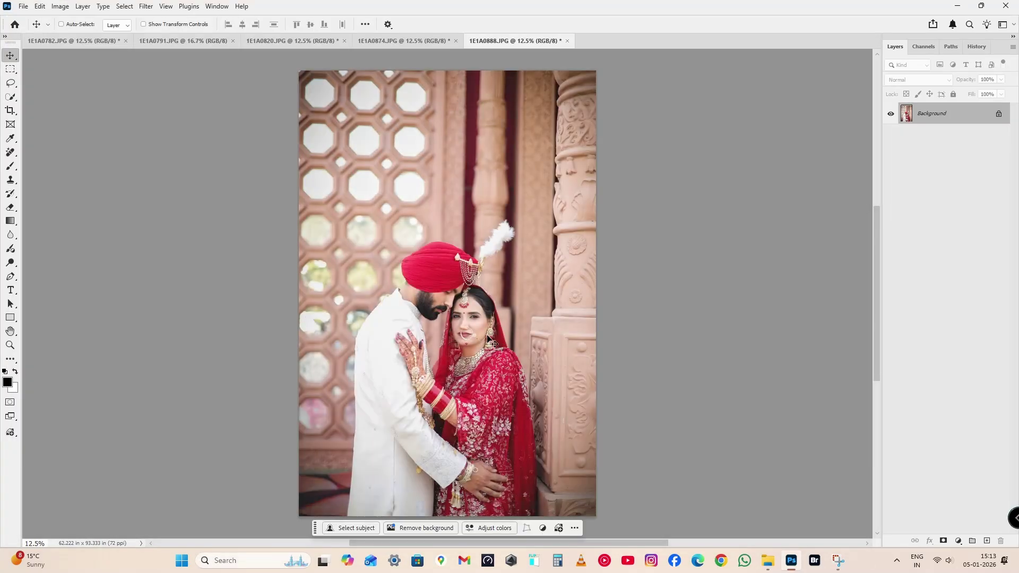
Step: Switch to 1E1A0782.JPG and reapply the last Camera Raw filter settings to the bride's photo
key("ctrl+Tab")
key("ctrl")
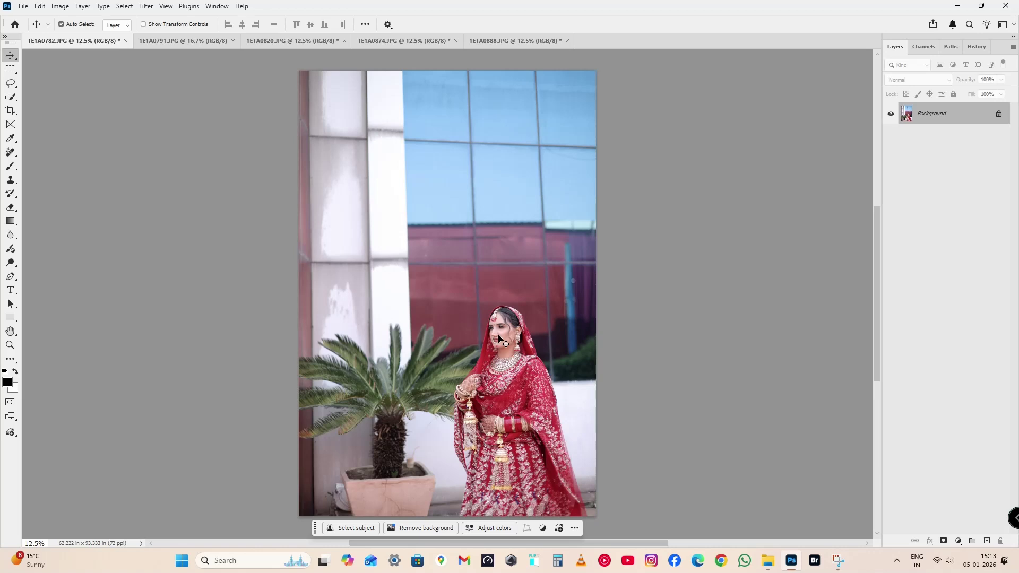
left_click_drag(524, 371, 436, 311)
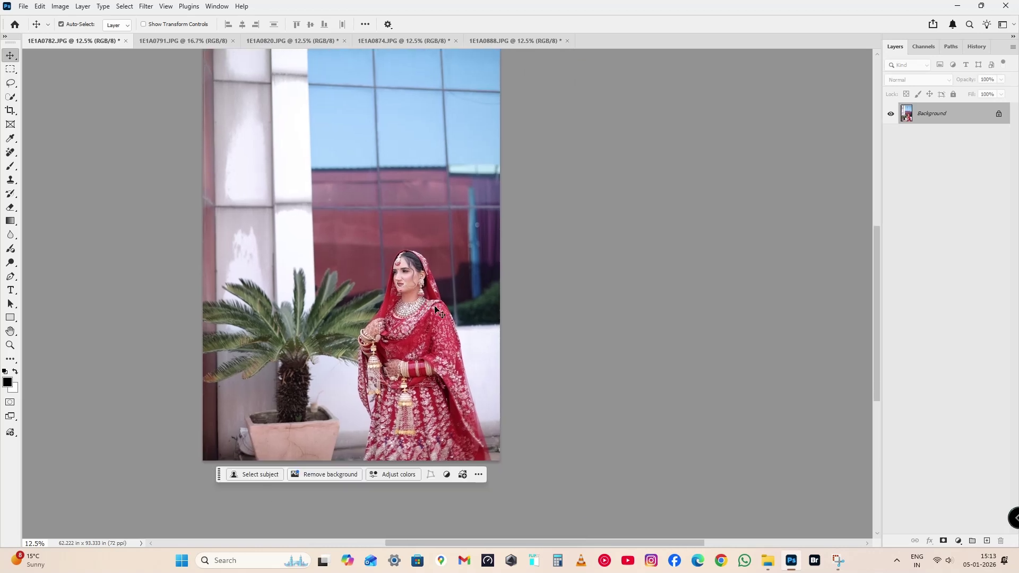
key("m")
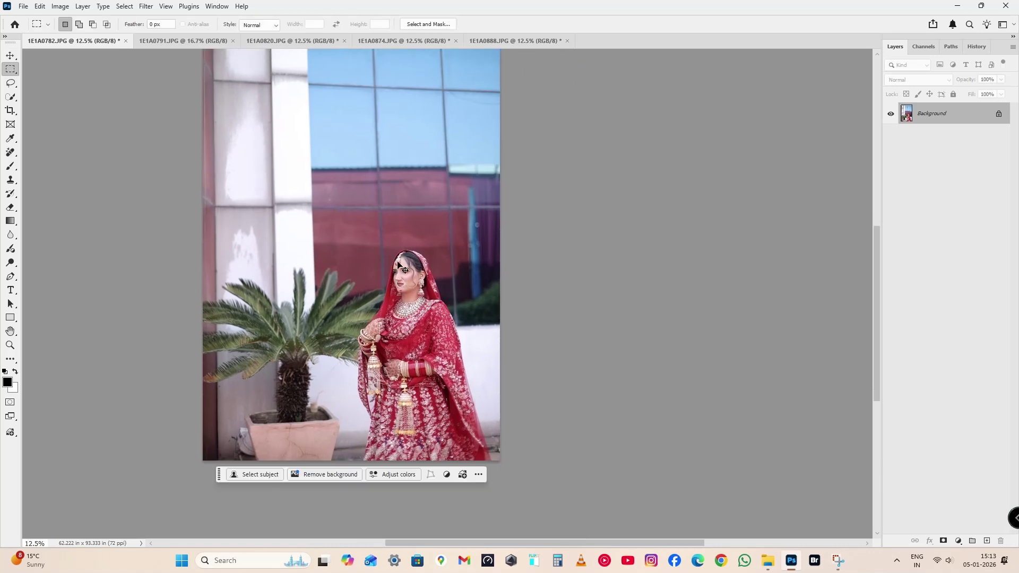
left_click_drag(393, 270, 407, 285)
left_click(410, 287)
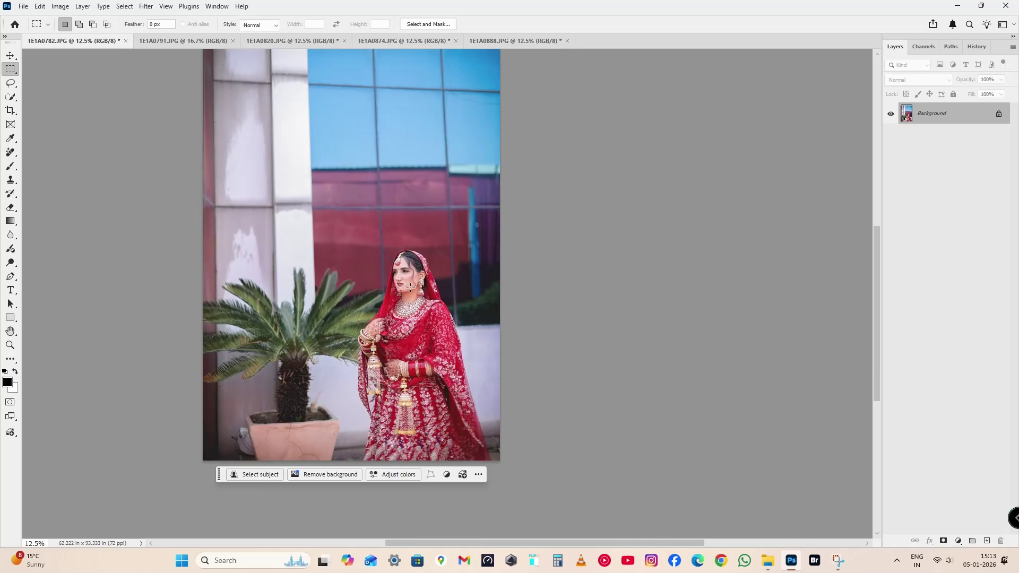
Step: Switch to 1E1A0791.JPG and reapply the last Camera Raw filter settings to it
left_click(184, 42)
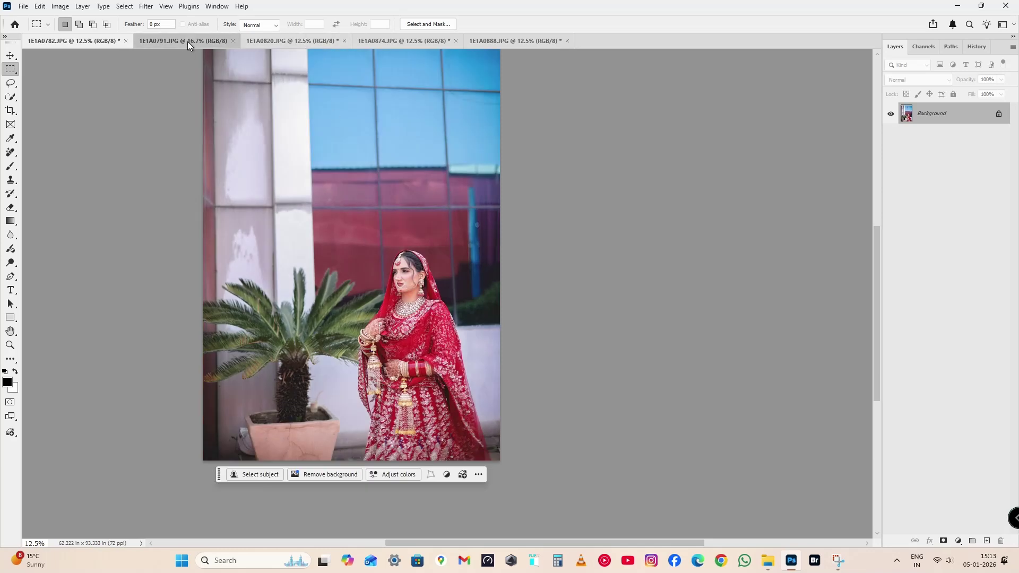
left_click_drag(481, 265, 525, 311)
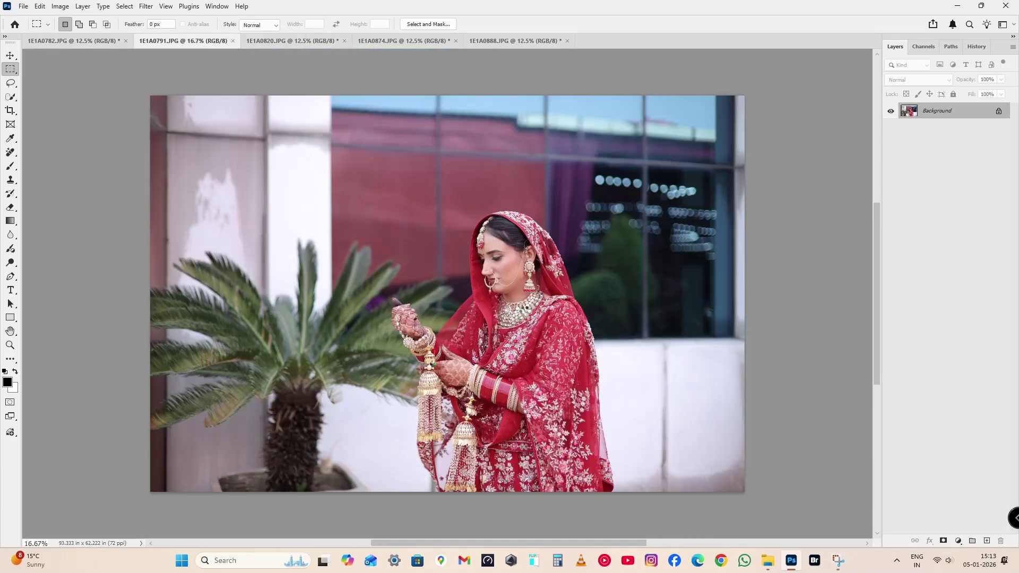
key("ctrl+shift+l")
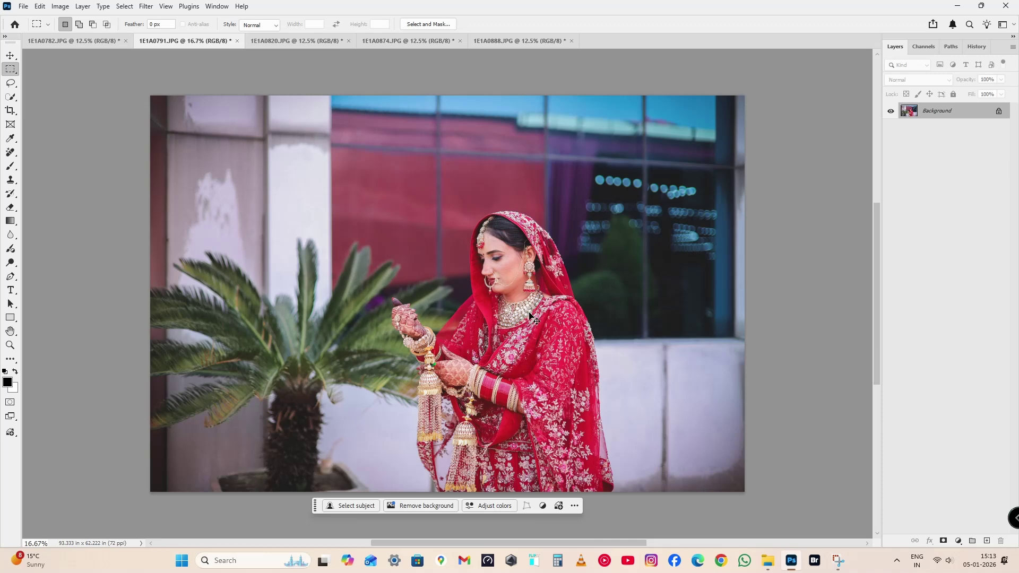
Step: Brighten the 1E1A0791.JPG photo by raising the tone curve with a Curves adjustment
key("ctrl+m")
left_click_drag(689, 315, 703, 270)
key("Return")
key("m")
Step: Extend the canvas of 1E1A0820.JPG to the right and below to about 74.3 x 111.4 in and fill it with Generative Expand
left_click(286, 41)
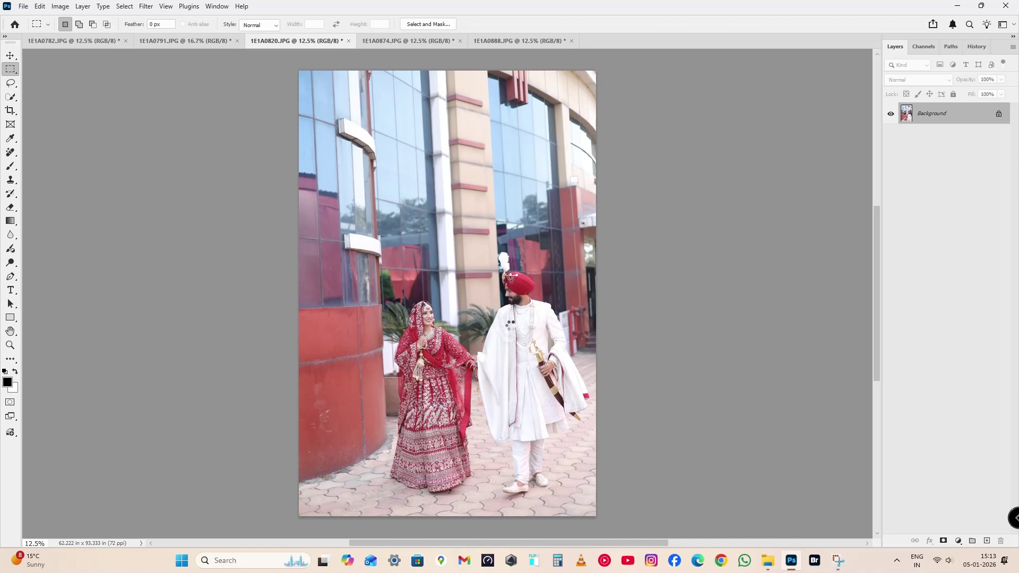
left_click_drag(510, 325, 407, 262)
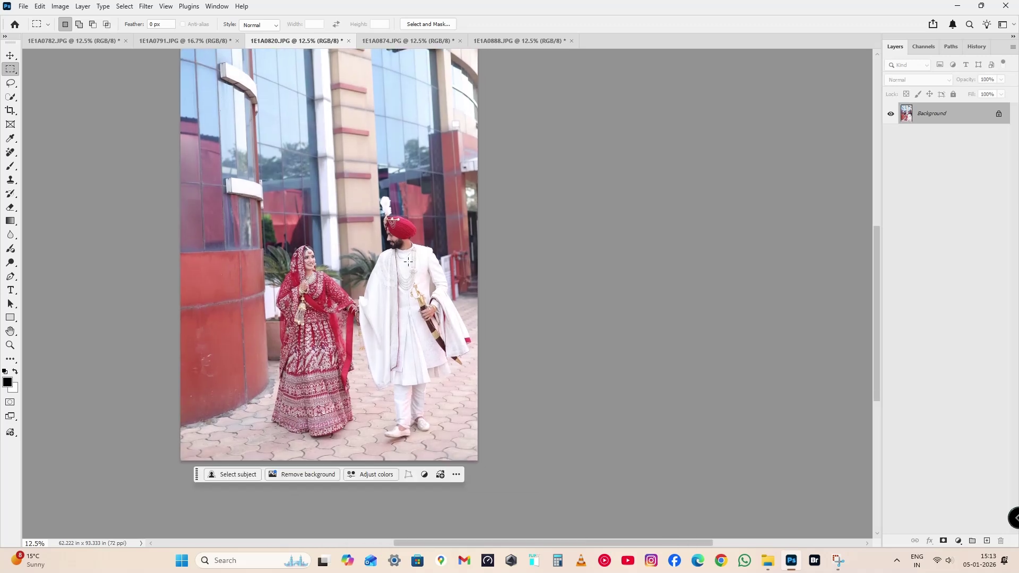
key("c")
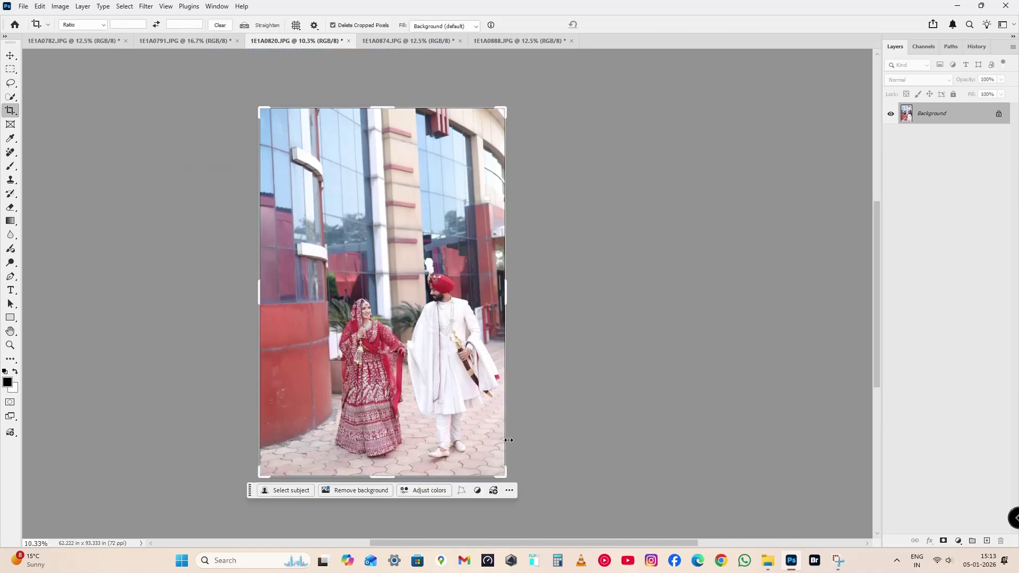
left_click_drag(507, 477, 542, 506)
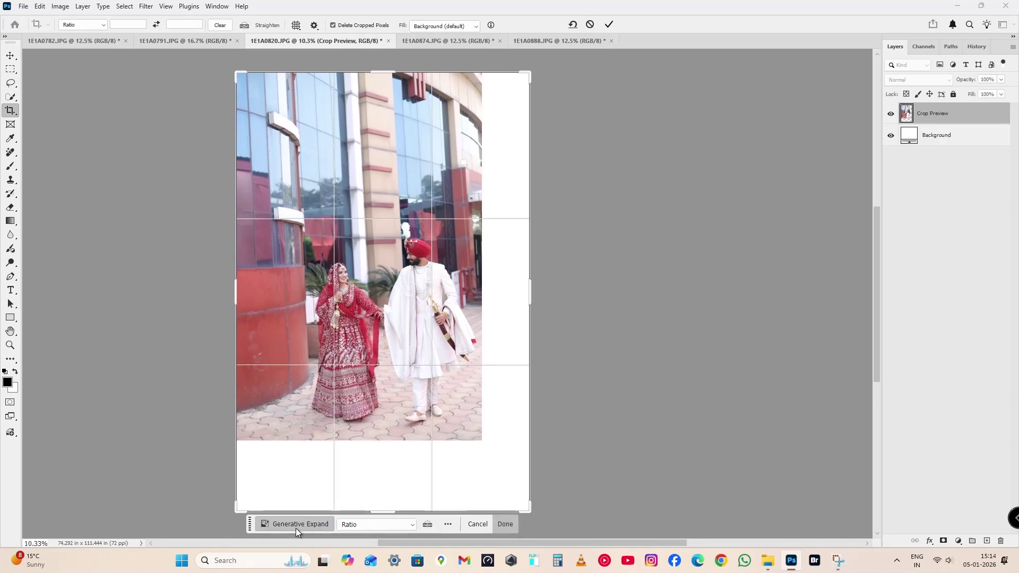
left_click(497, 524)
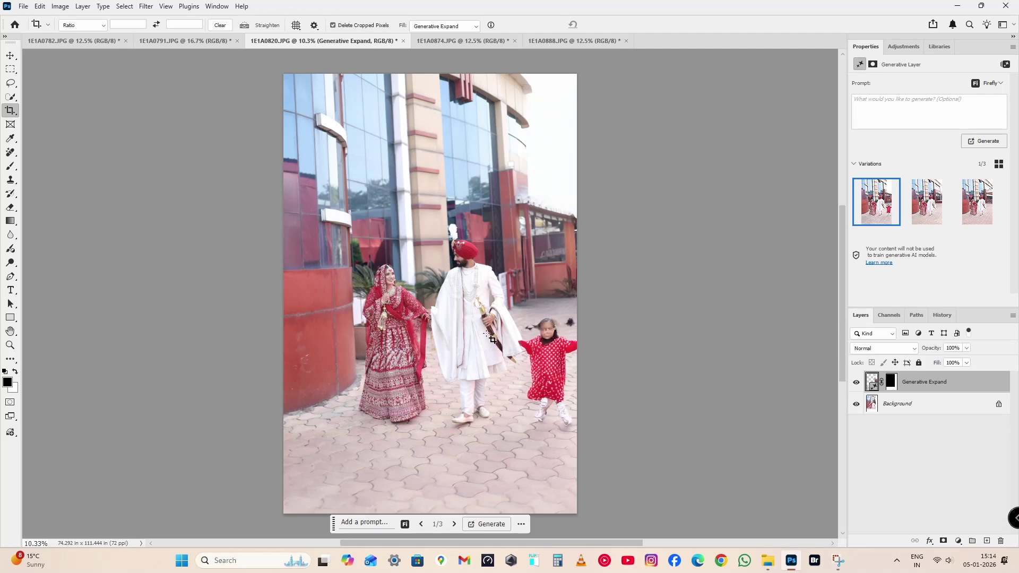
Step: Choose the third Generative Expand variation for 1E1A0820.JPG, merge it into the background and save the photo
left_click(934, 205)
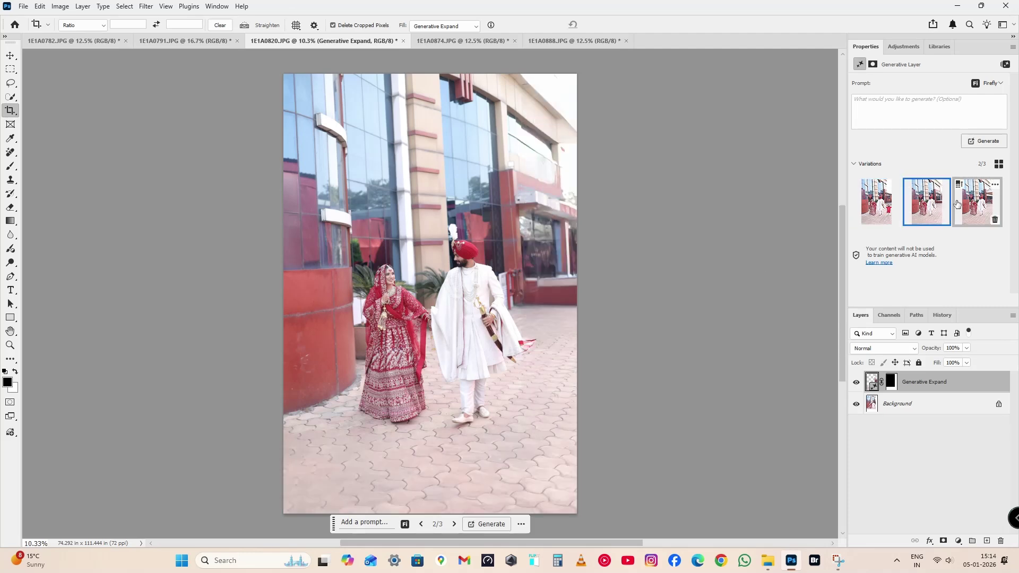
left_click(972, 206)
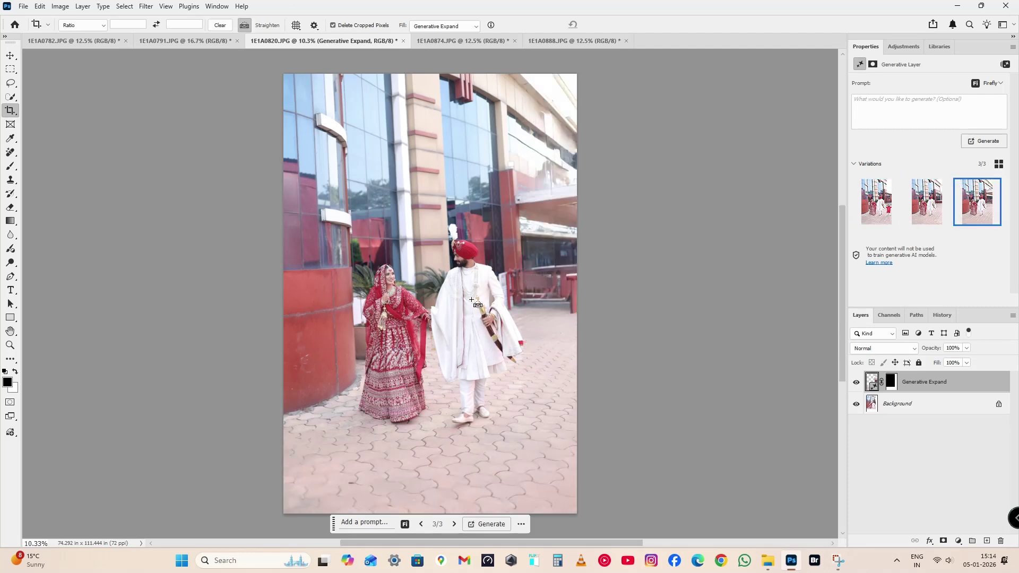
key("ctrl+e")
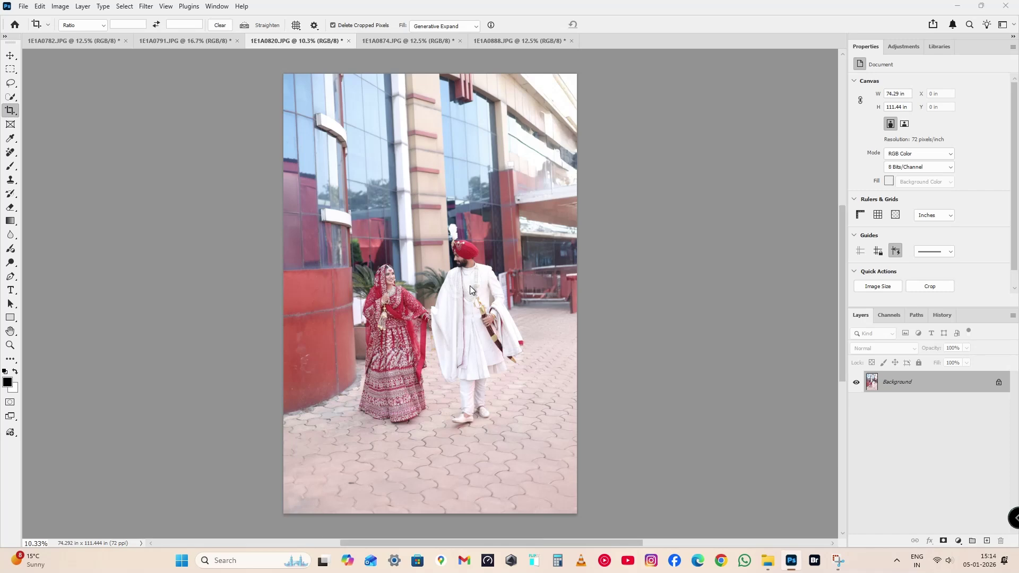
key("ctrl+s")
key("Return")
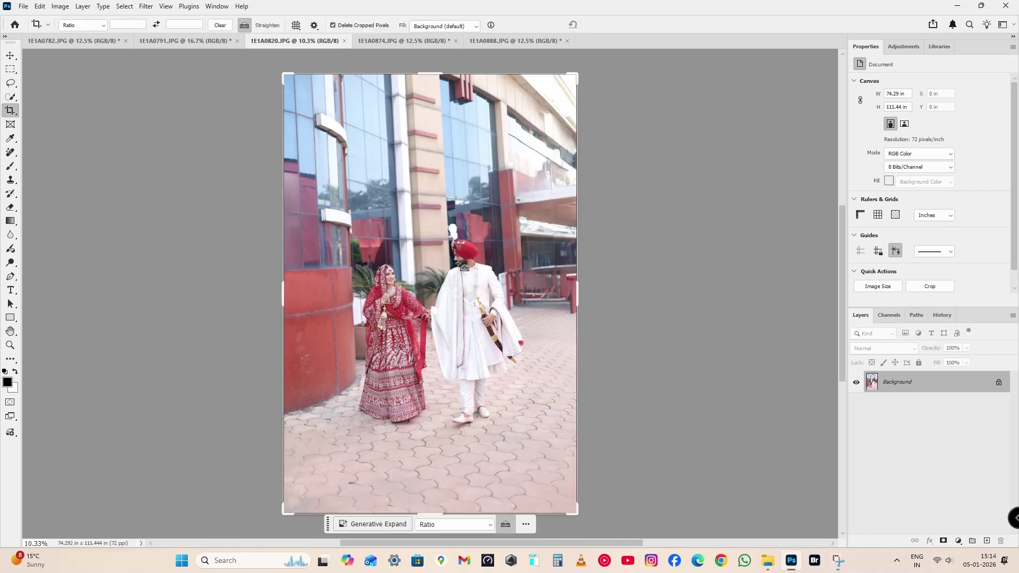
Step: Reapply the last Camera Raw filter to 1E1A0820.JPG, then apply Auto Levels with the midtone set to 1.16
key("ctrl+alt+f")
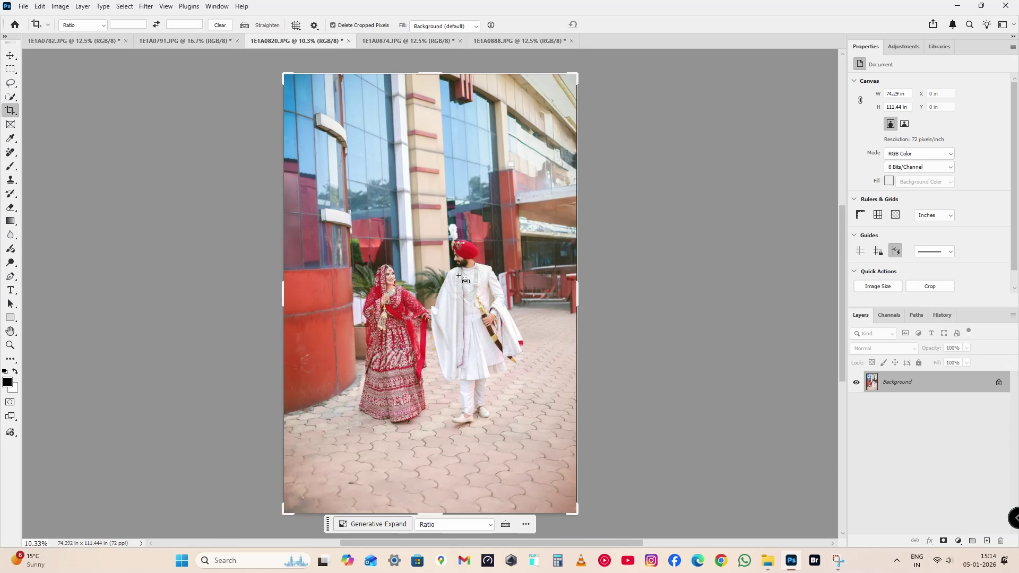
key("ctrl+l")
key("Escape")
key("ctrl+l")
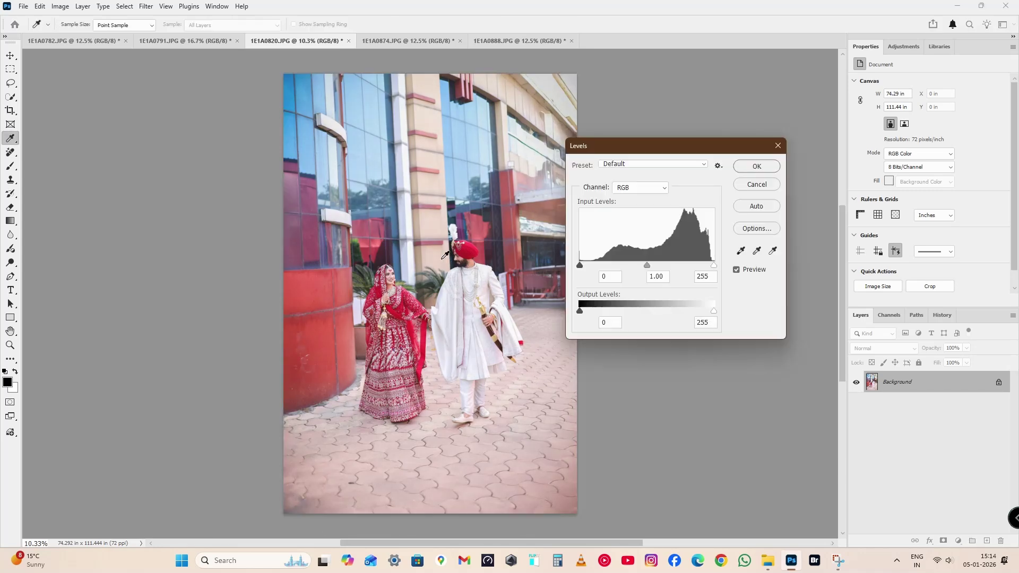
left_click(756, 206)
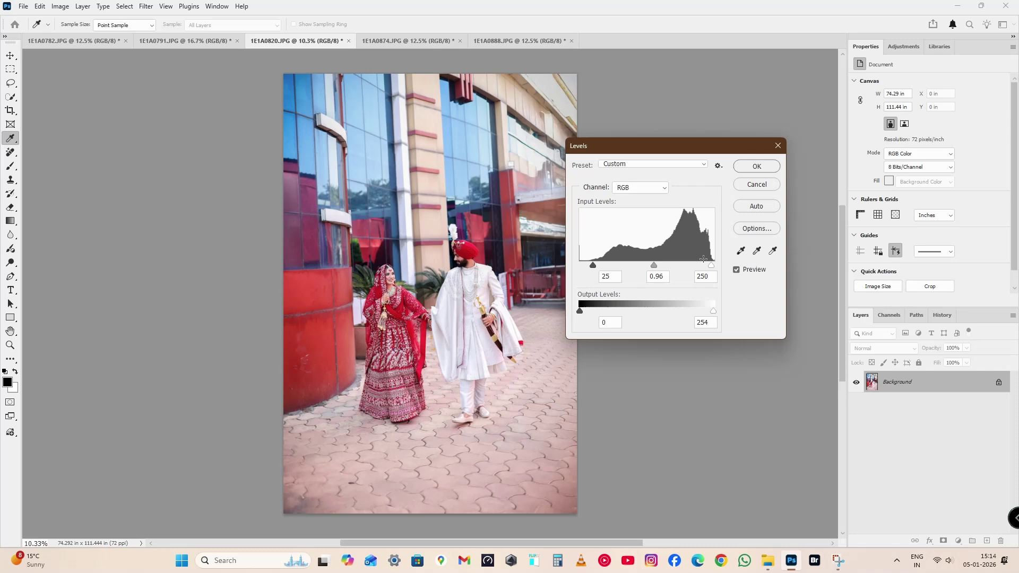
left_click_drag(653, 265, 643, 266)
left_click(656, 276)
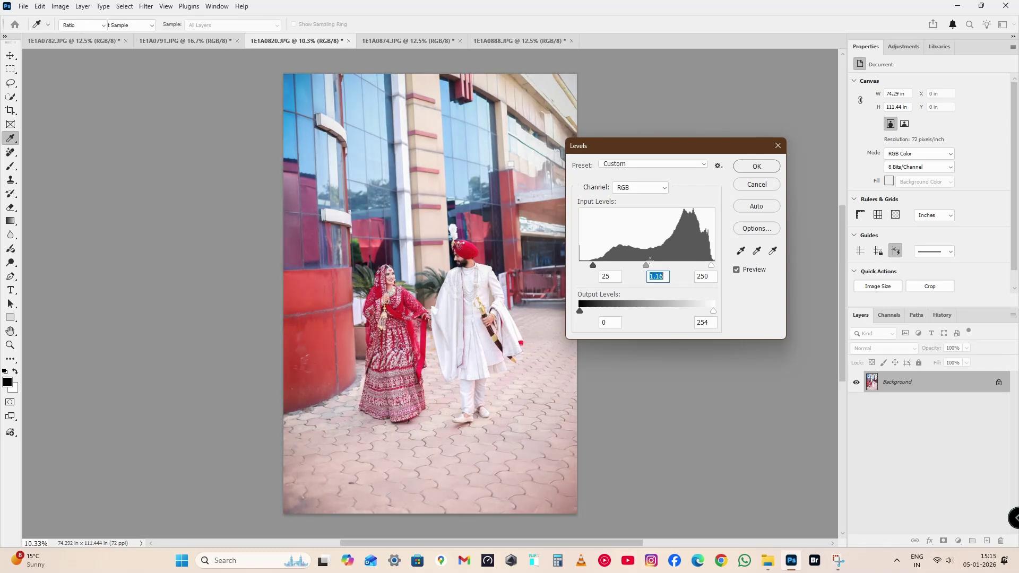
key("Return")
key("c")
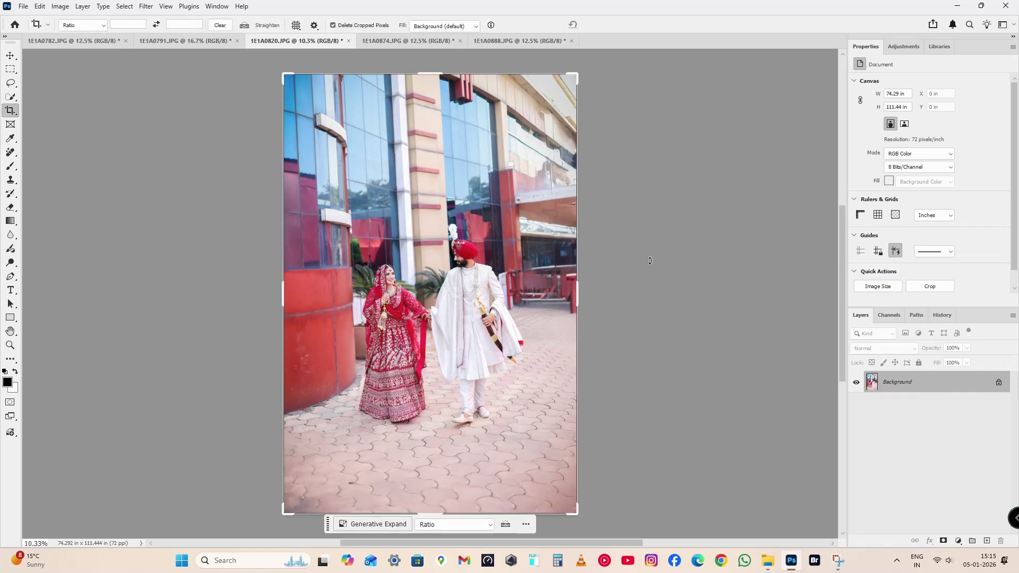
Step: Rotate a duplicate layer of 1E1A0874.JPG by -1.70°, scale it to 106.37%, merge it down and reapply the last Camera Raw filter
key("v")
left_click(408, 40)
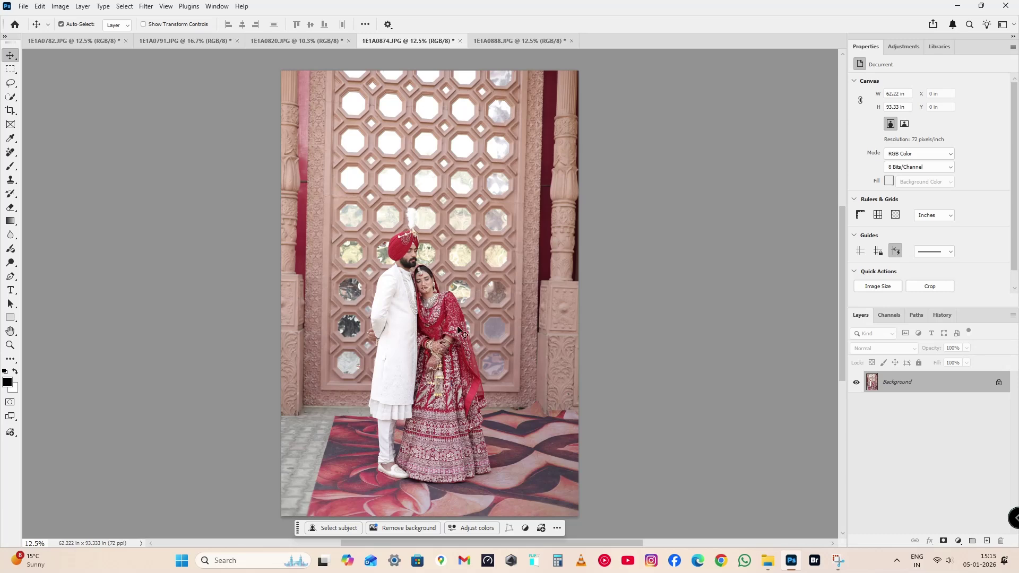
key("ctrl+j")
key("ctrl+t")
mouse_move(602, 421)
left_mouse_down()
mouse_move(637, 414)
mouse_move(620, 425)
left_mouse_up()
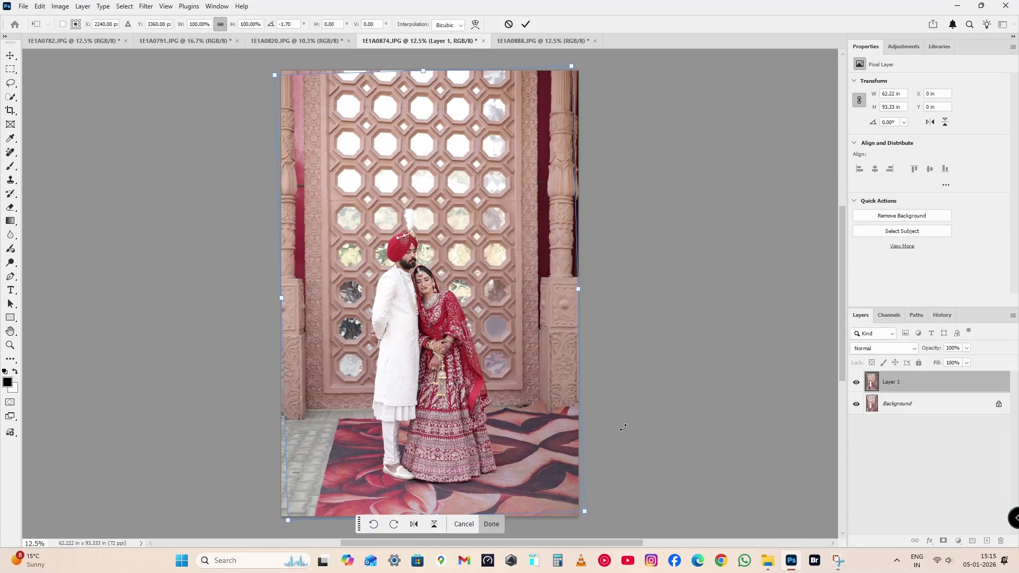
left_click_drag(584, 512, 609, 511)
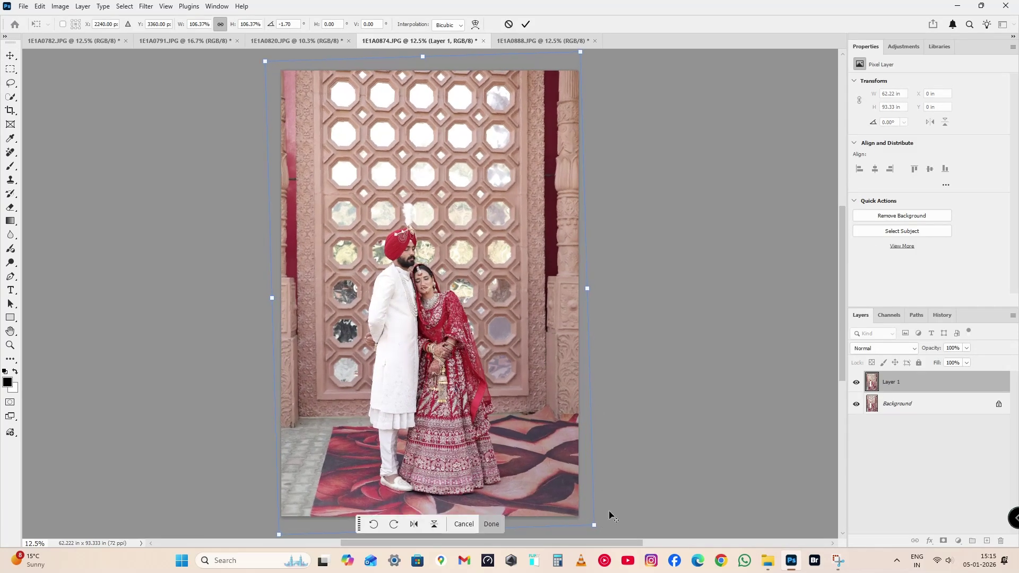
key("Return")
key("ctrl+e")
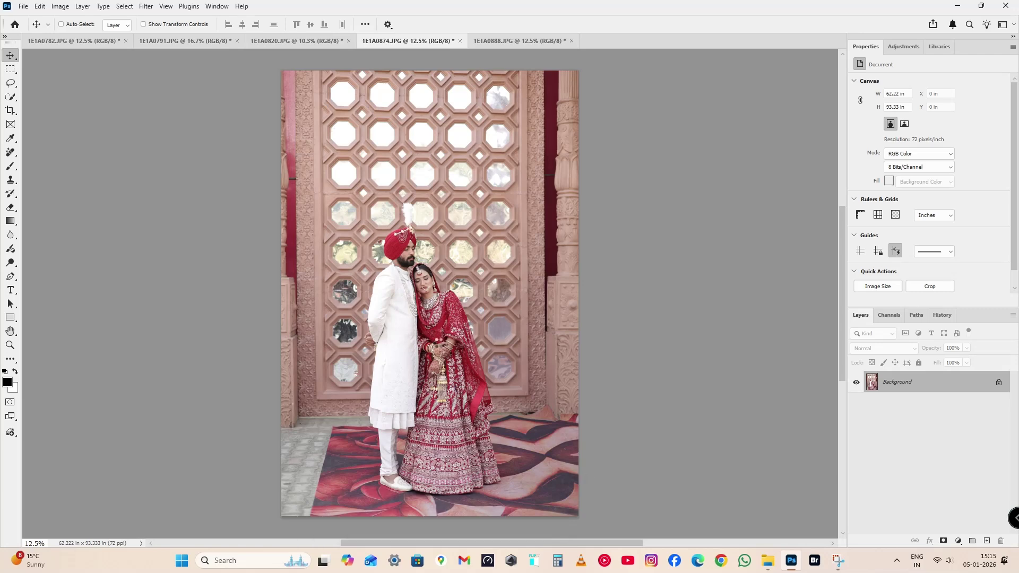
key("ctrl+alt+f")
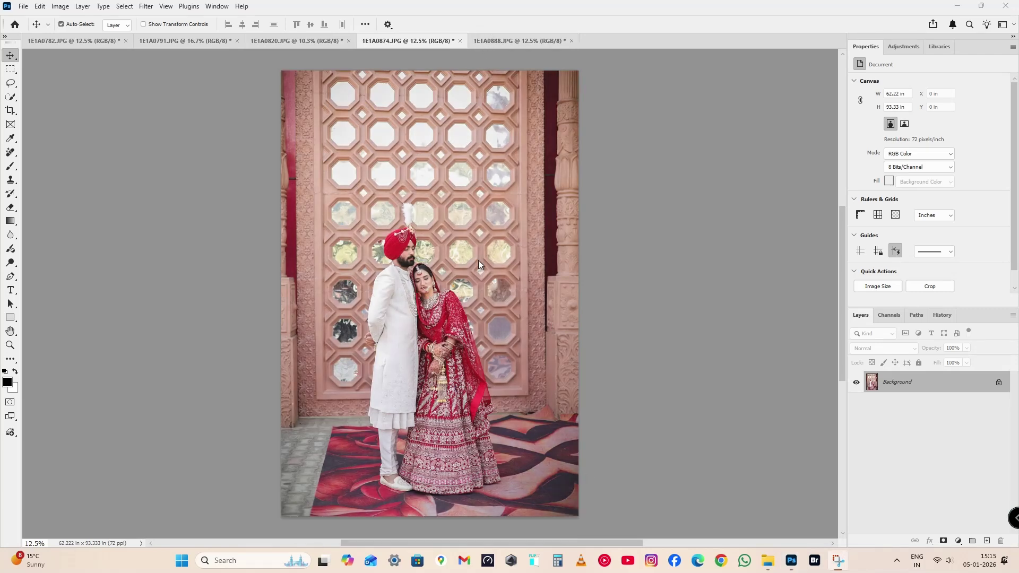
Step: Create a new document 36 x 12 inches at 250 pixels/inch with a white background
left_click(517, 40)
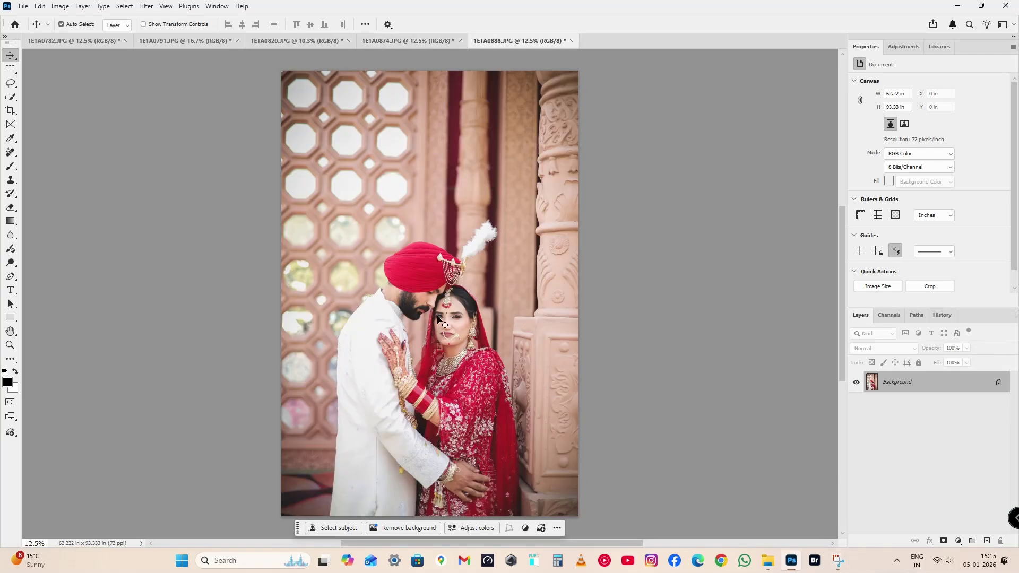
key("ctrl+n")
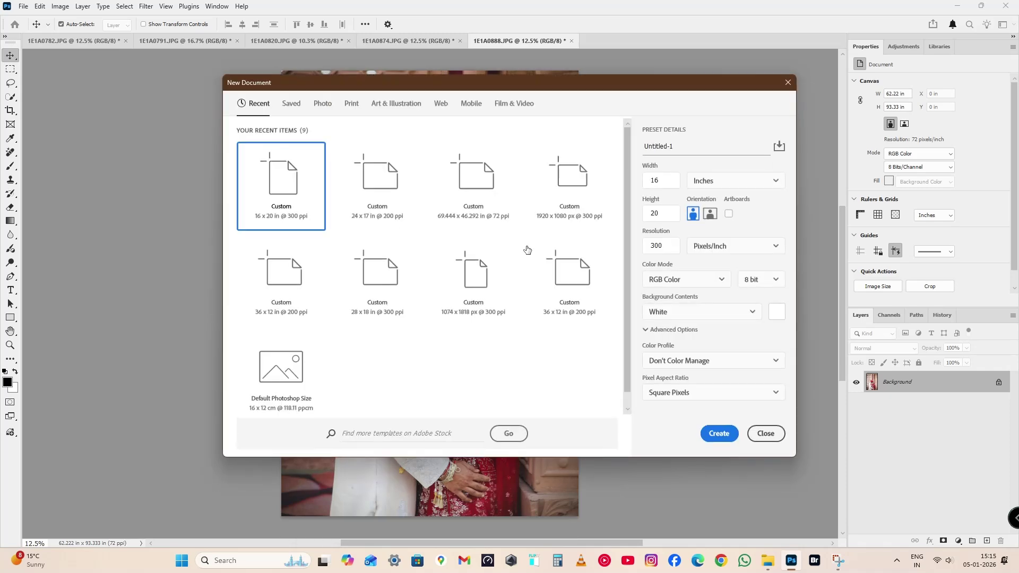
left_click(711, 181)
left_click(725, 223)
double_click(658, 180)
type("36")
key("Tab")
type("1")
left_click(660, 245)
type("250")
key("Return")
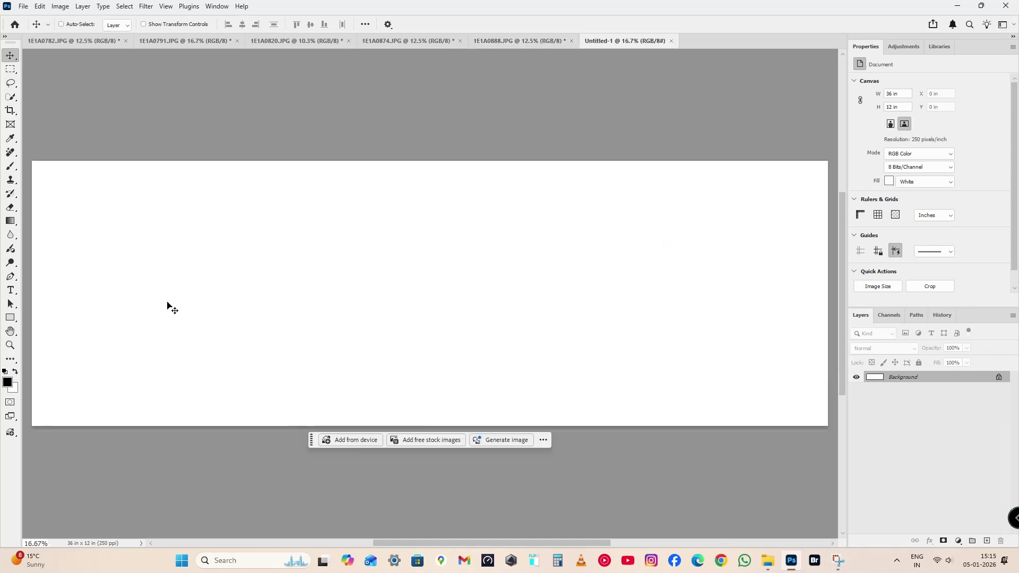
Step: Look through the graded photos and copy the bride's portrait from 1E1A0782.JPG into the new 36 x 12 in document
left_click(208, 40)
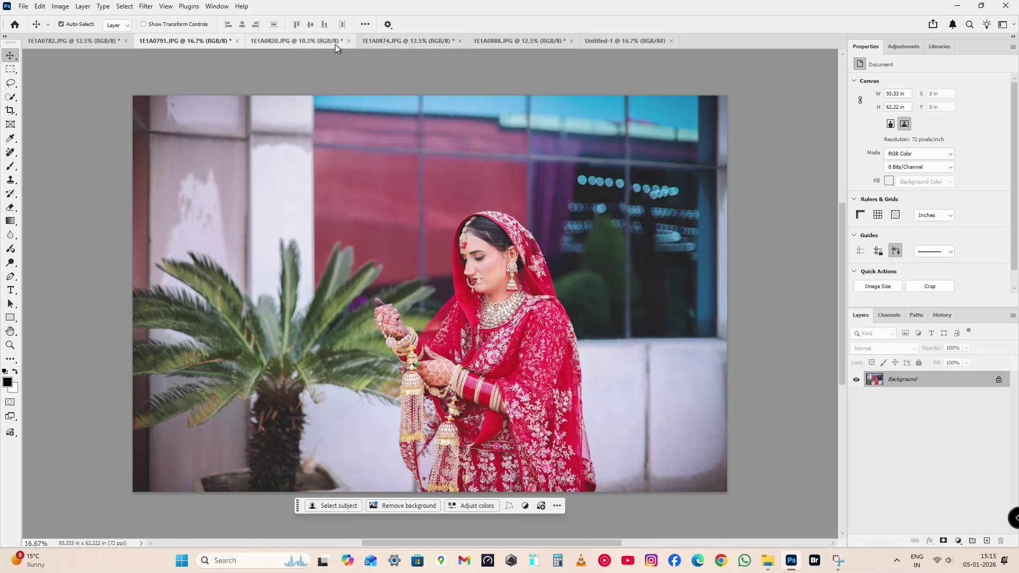
left_click(301, 42)
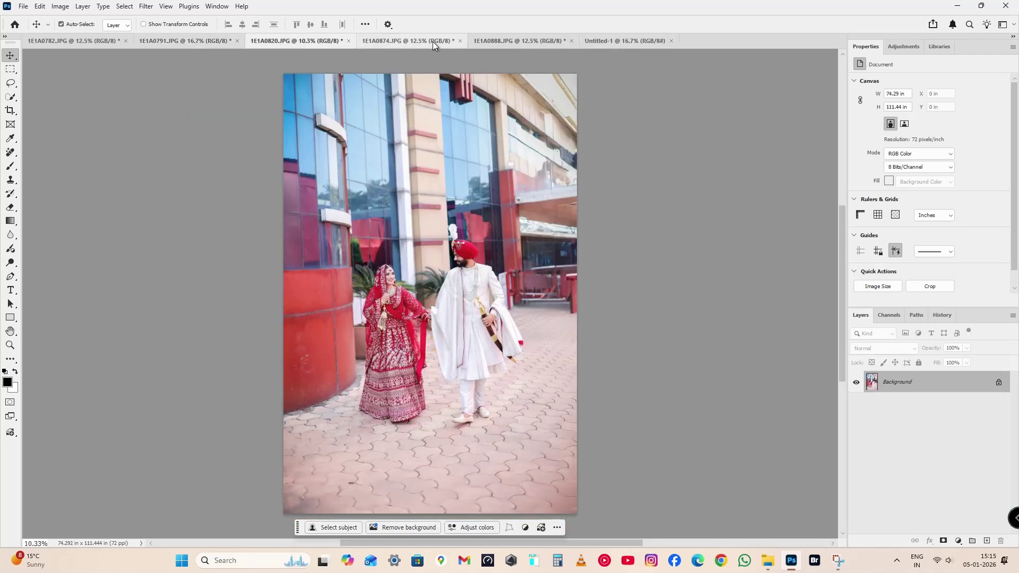
left_click(516, 41)
left_click(105, 42)
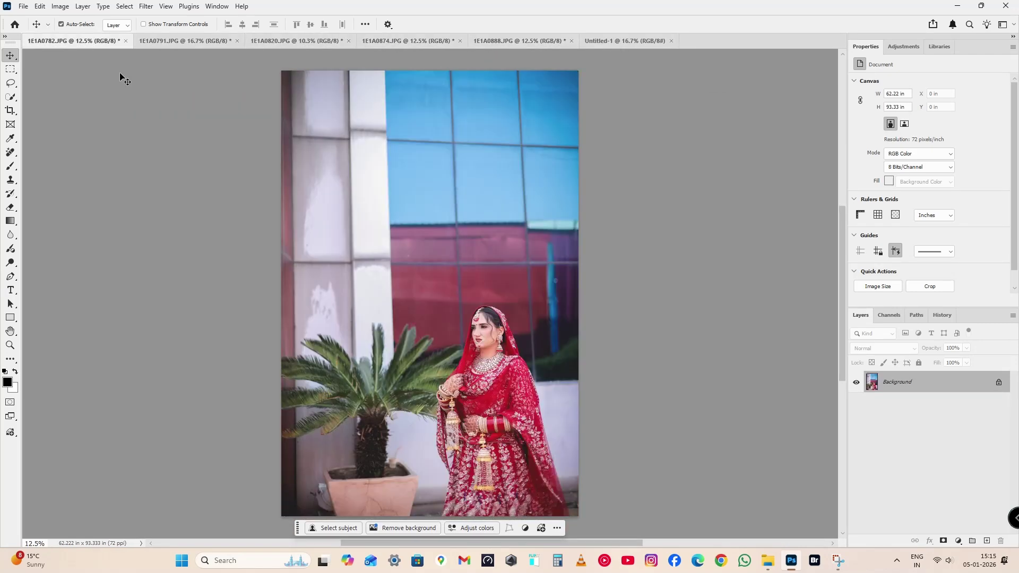
key("ctrl+Tab")
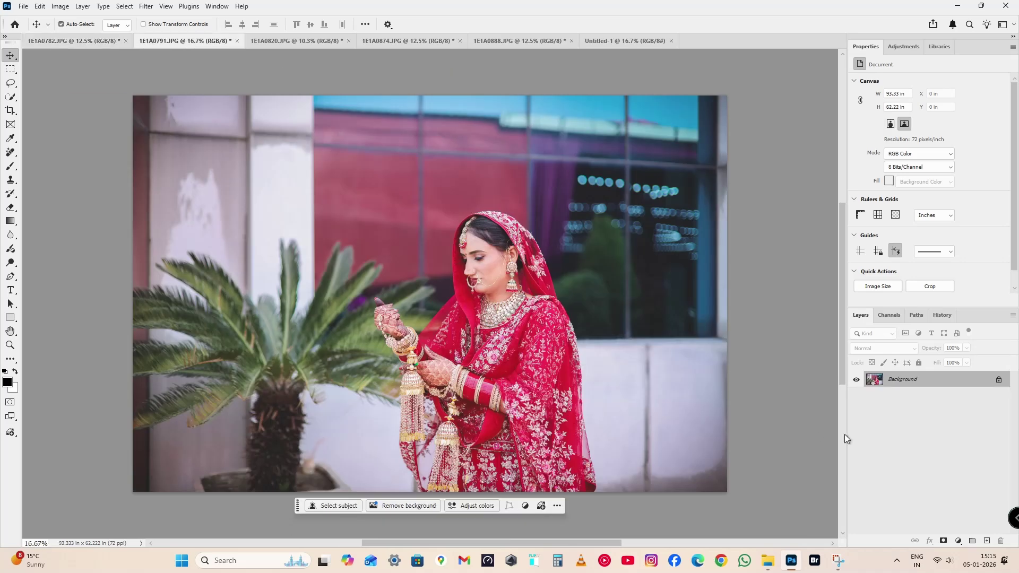
left_click(605, 42)
key("ctrl+v")
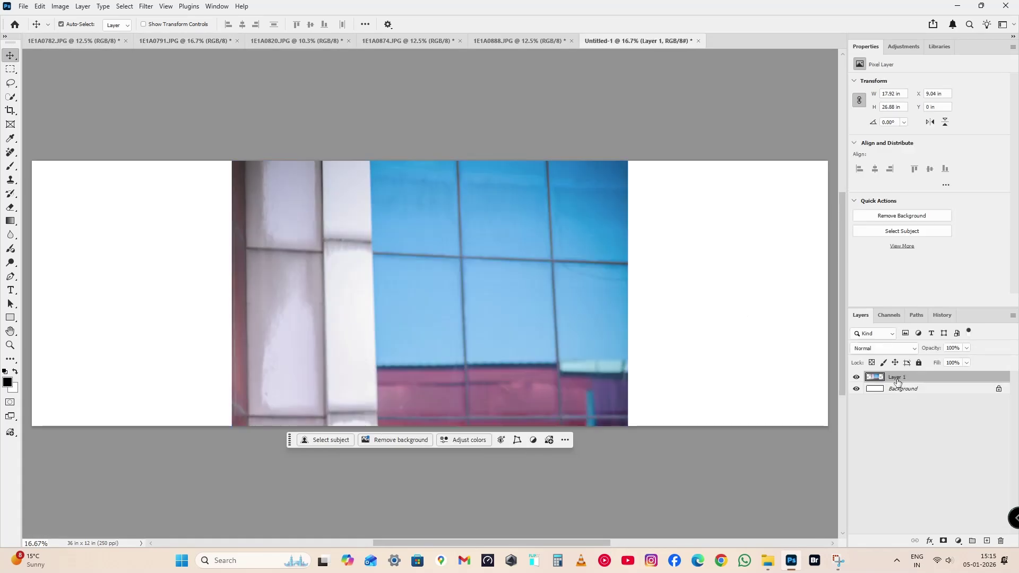
Step: Convert the pasted bride layer to a Smart Object, rotate it -9.69°, scale it to 126.02% and place it at the canvas's right end
right_click(909, 377)
left_click(928, 296)
key("ctrl+t")
left_click_drag(654, 436, 557, 217)
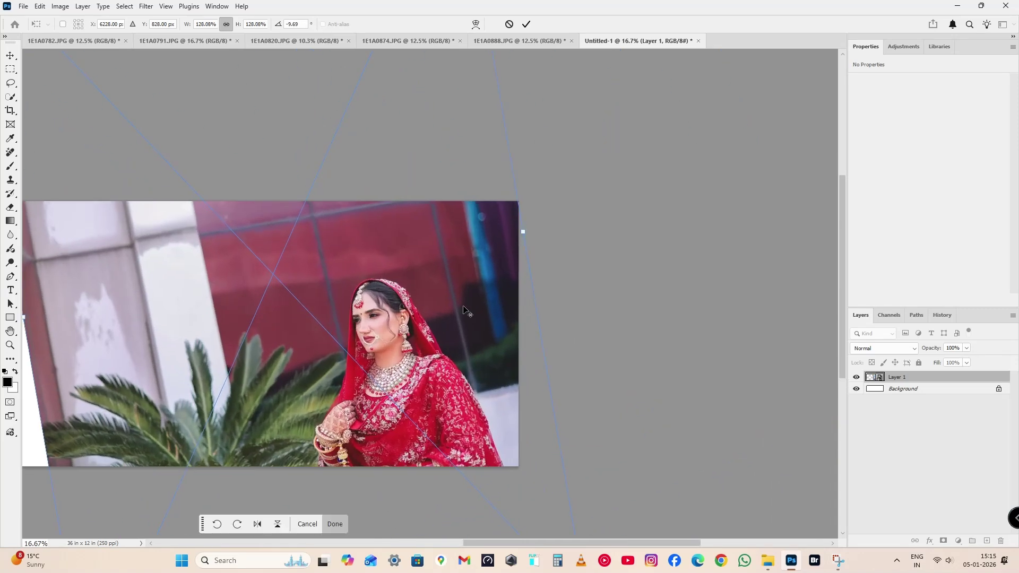
left_click_drag(429, 353, 450, 295)
left_click_drag(544, 186, 538, 173)
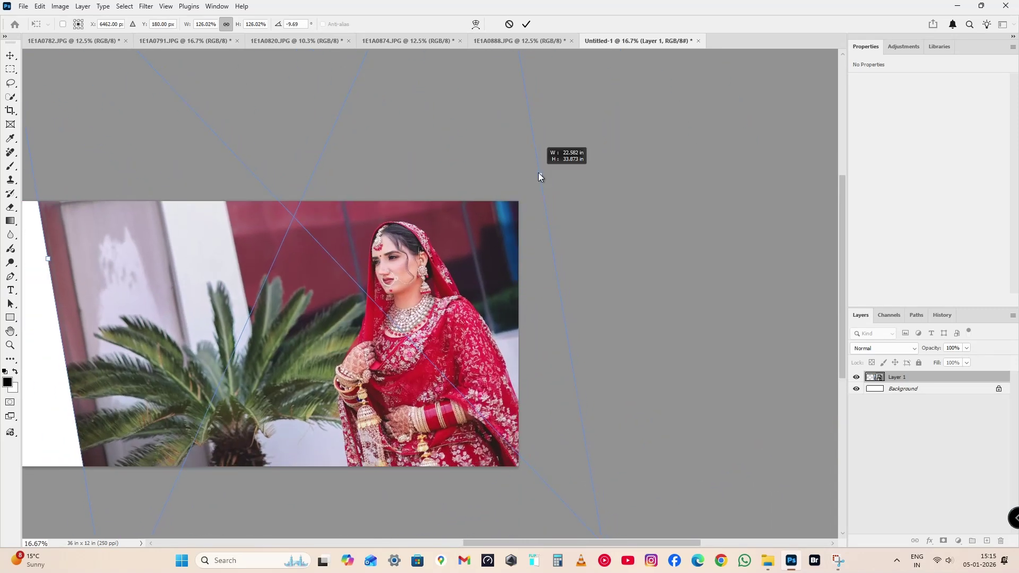
left_click_drag(409, 242, 412, 241)
left_click_drag(307, 284, 405, 278)
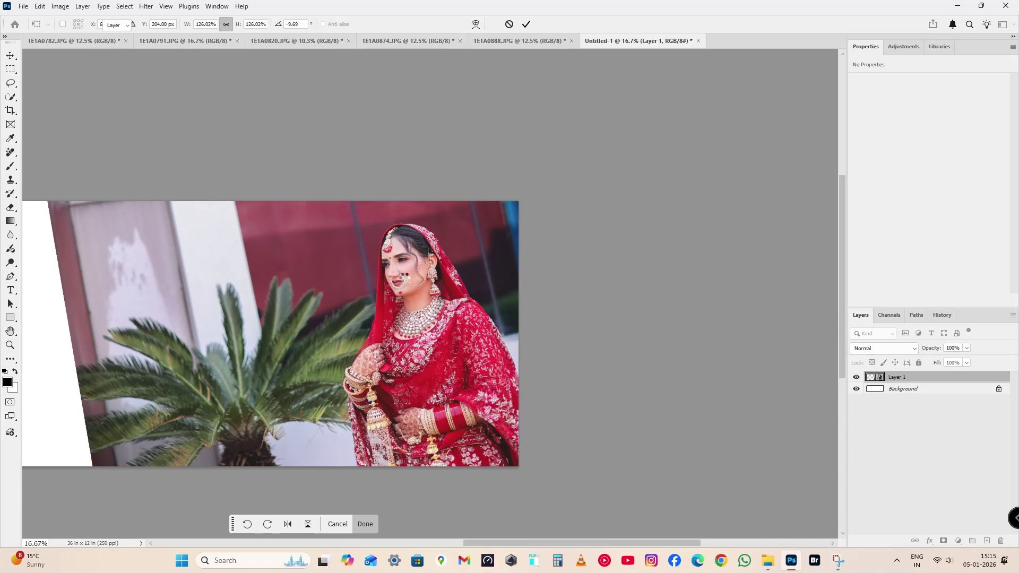
key("Return")
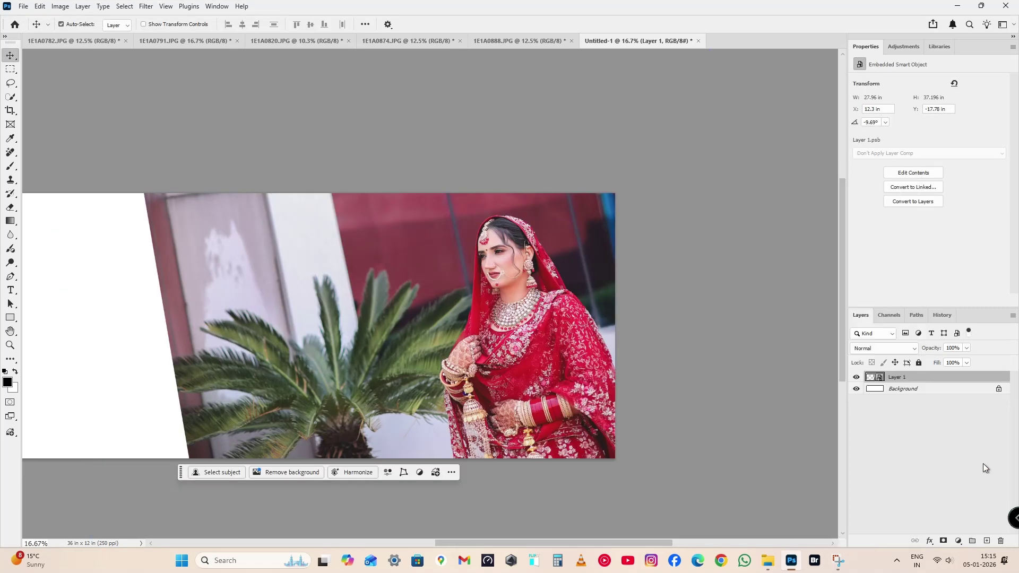
Step: Rasterize the bride layer and add a layer mask with a diagonal reflected gradient fading the photo toward the lower left
right_click(945, 381)
left_click(894, 509)
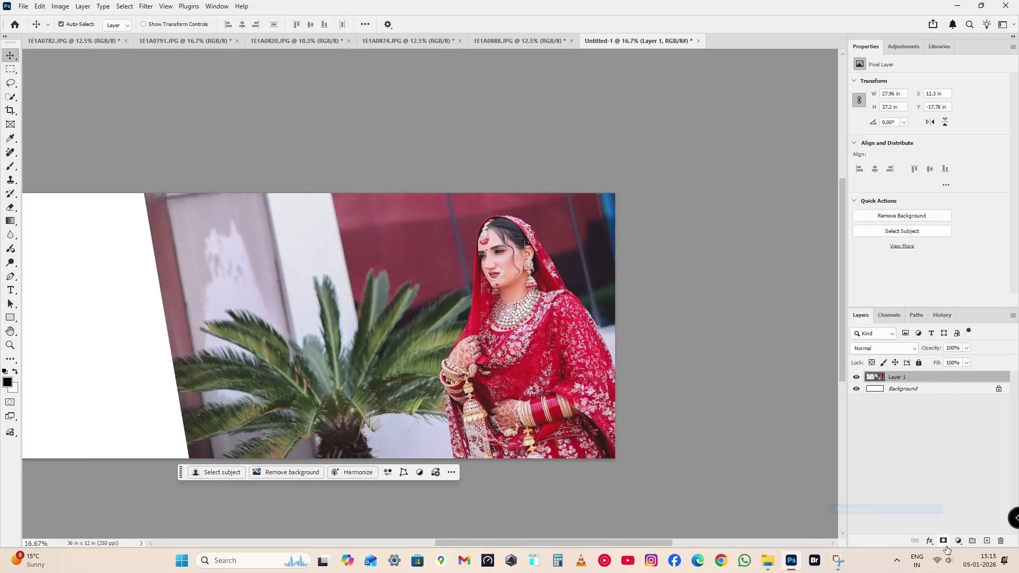
left_click(943, 541)
key("g")
key("x")
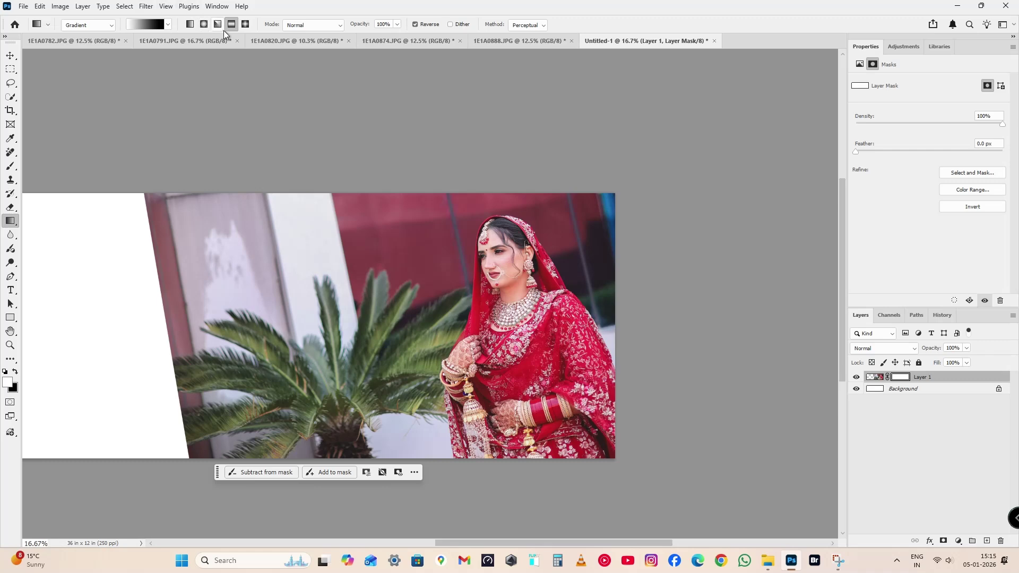
left_click_drag(506, 267, 372, 400)
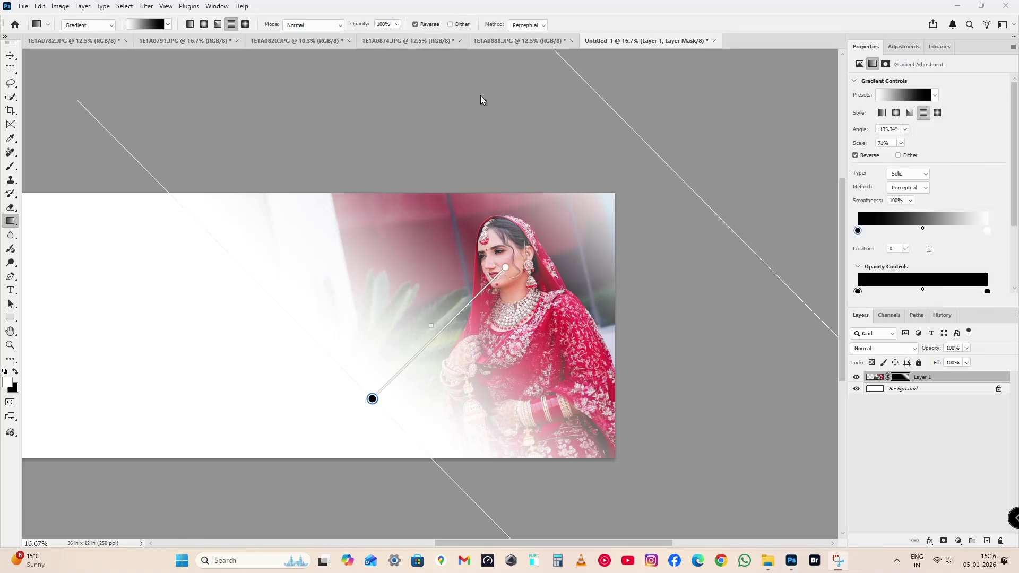
mouse_move(431, 323)
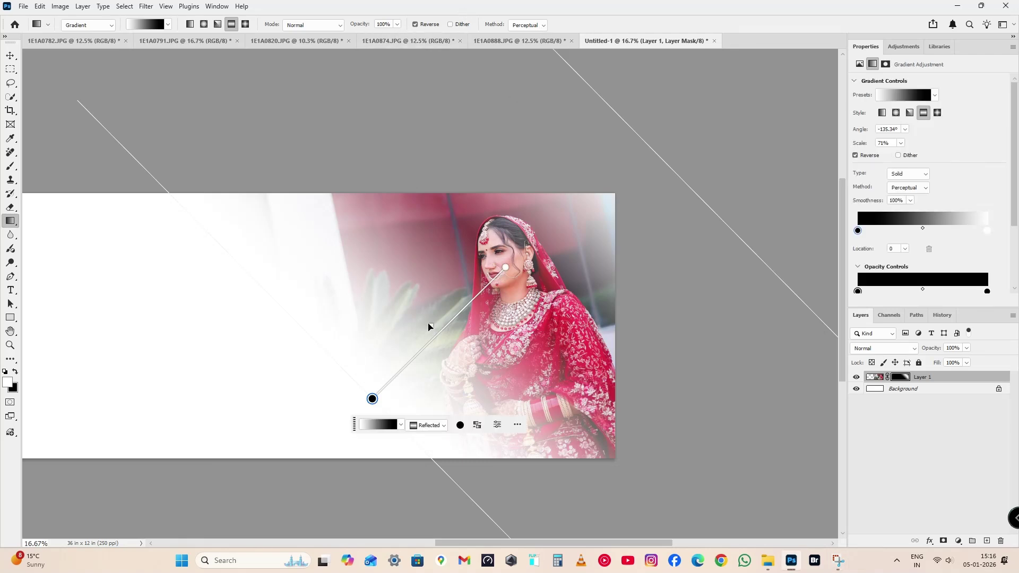
right_click(906, 380)
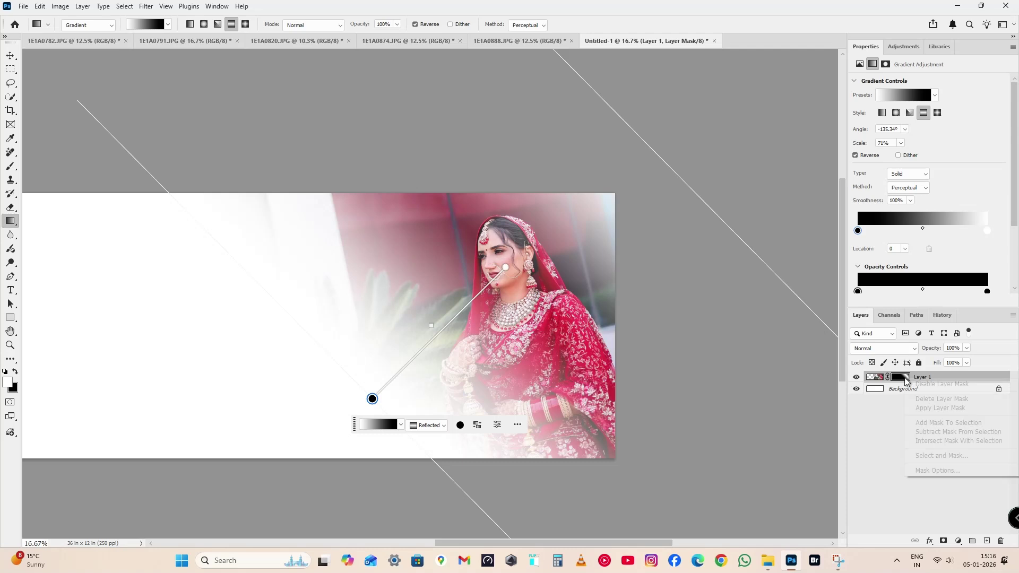
left_click(876, 448)
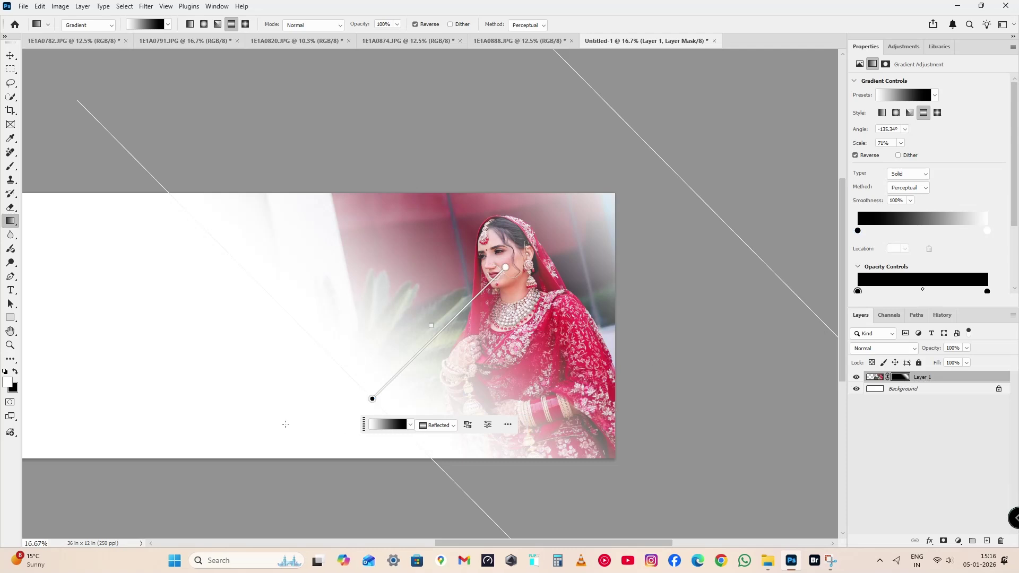
Step: Copy the entire couple photo 1E1A0888.JPG and return to the 36 x 12 in album document
key("v")
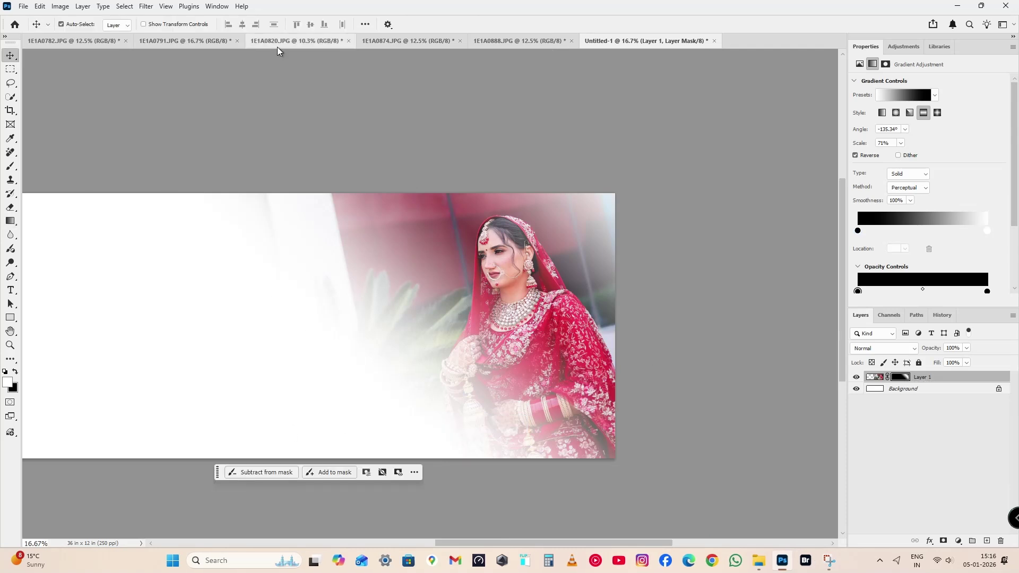
left_click(510, 43)
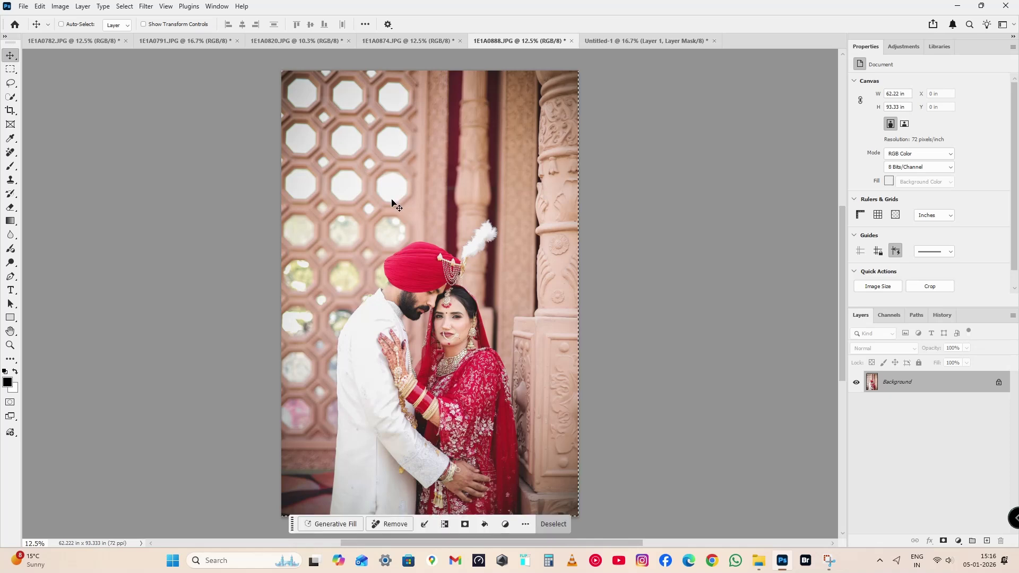
key("ctrl+Tab")
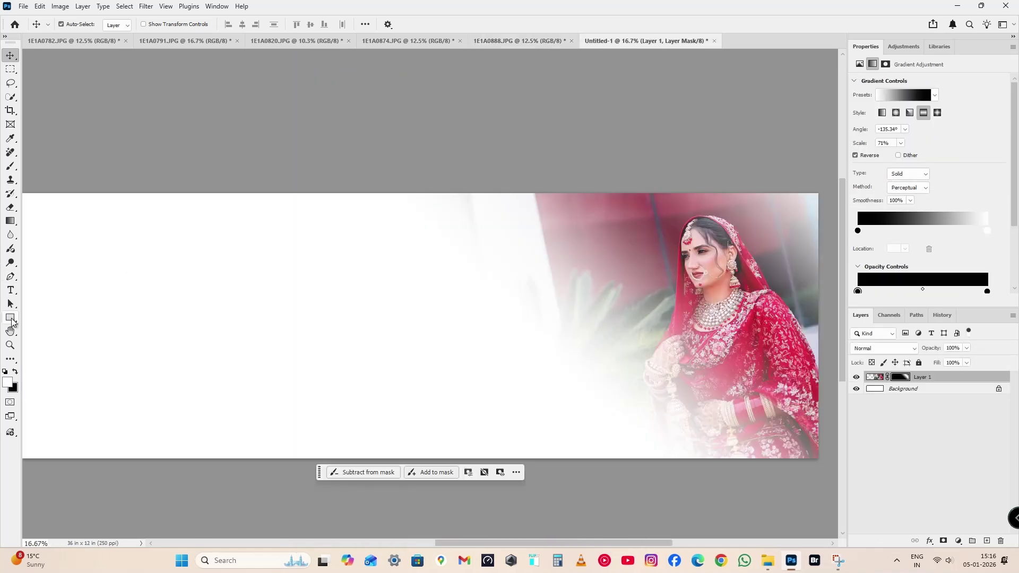
Step: Draw a black rectangle about 5.5 x 7.7 in beside the bride and round its corners to about 1.56 in
left_click(10, 317)
left_click_drag(523, 237, 645, 407)
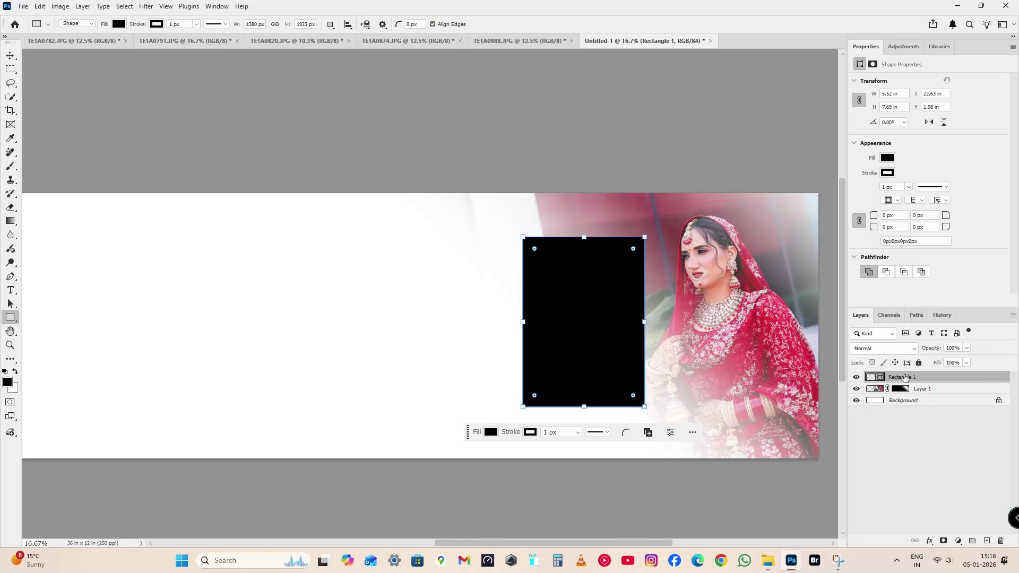
left_click_drag(633, 249, 610, 271)
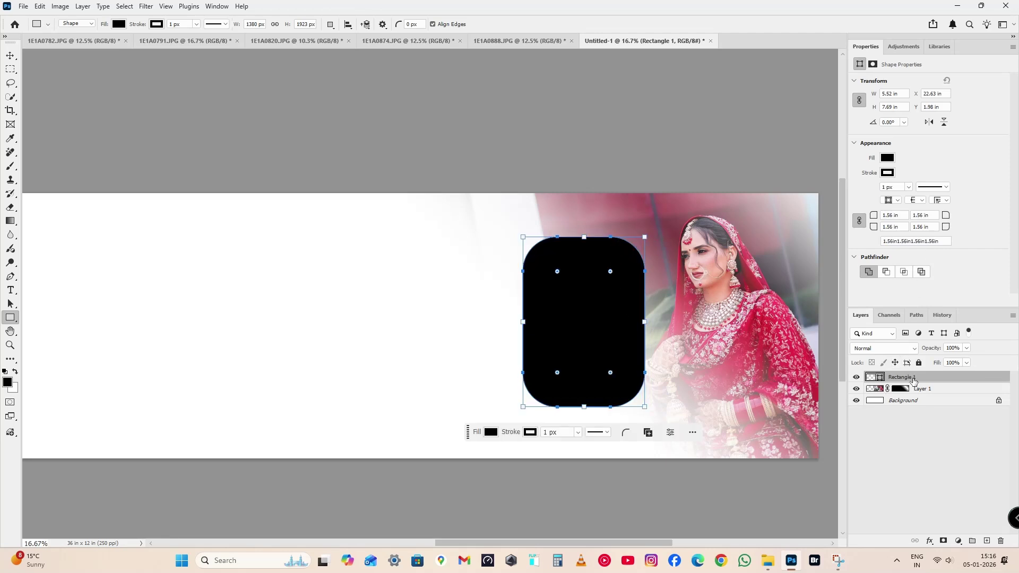
Step: Rasterize the rounded rectangle layer and shift it away from the bride to about X 20.7 in
right_click(904, 380)
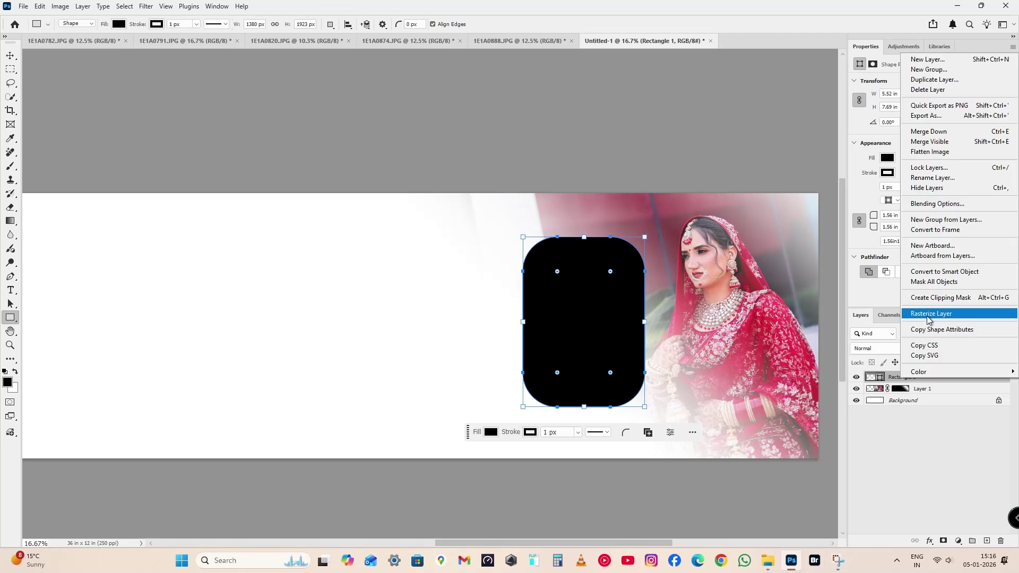
left_click(910, 315)
key("v")
left_click_drag(593, 375, 436, 356)
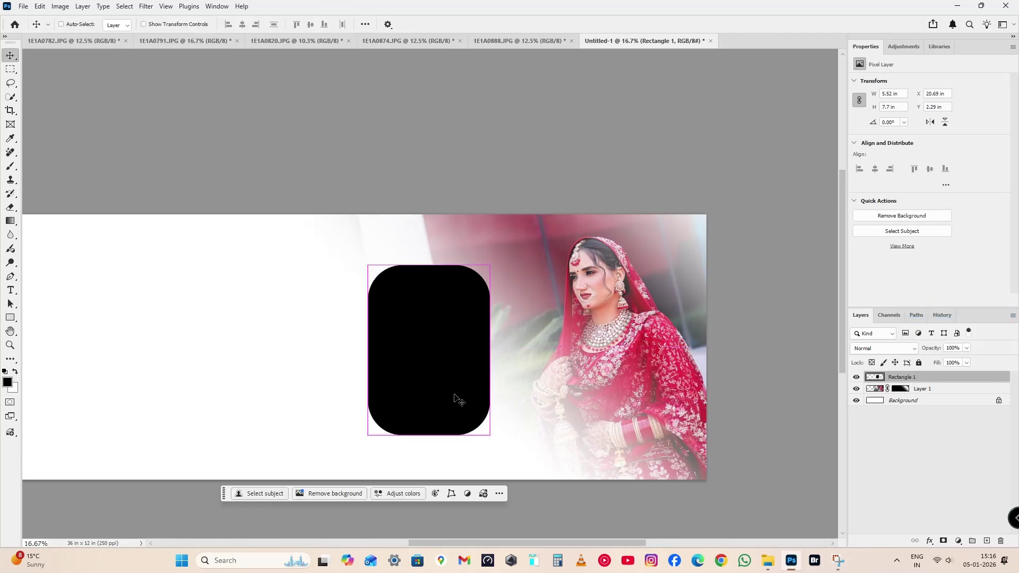
Step: Stretch the rounded rectangle to about 8.2 in tall and duplicate its layer in place
key("ctrl+t")
left_click_drag(429, 430, 431, 440)
key("Return")
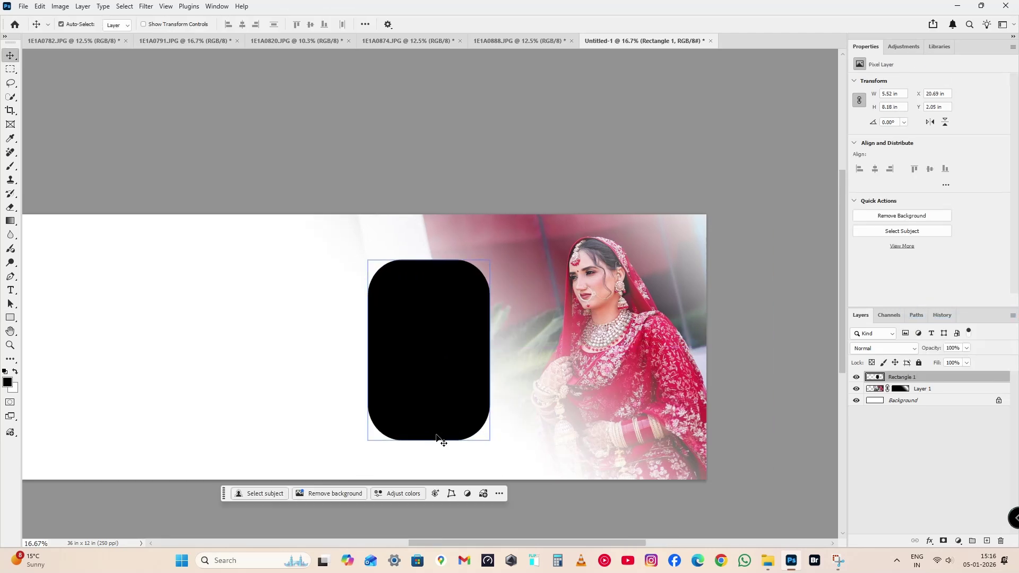
key("ctrl+alt+t")
scroll(498, 368, "up", 1)
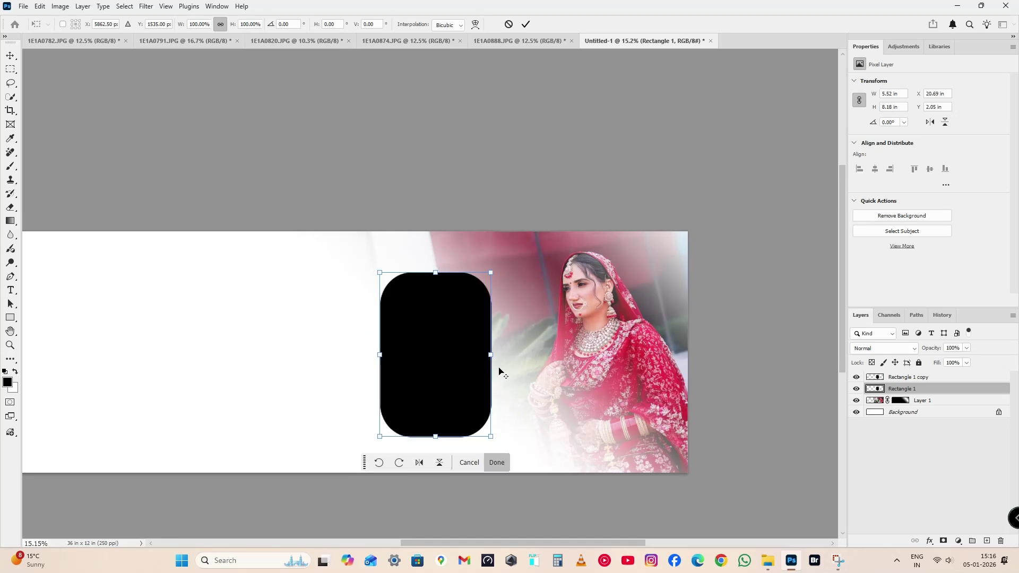
key("Return")
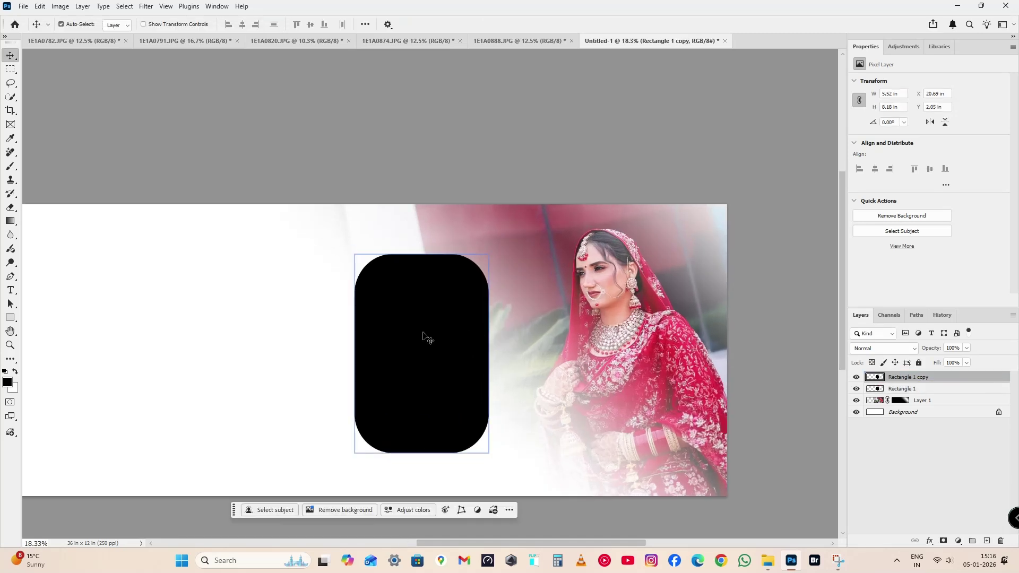
Step: Paste the couple photo, clip it to the duplicated rectangle and convert it to a Smart Object
key("ctrl+v")
key("ctrl+alt+g")
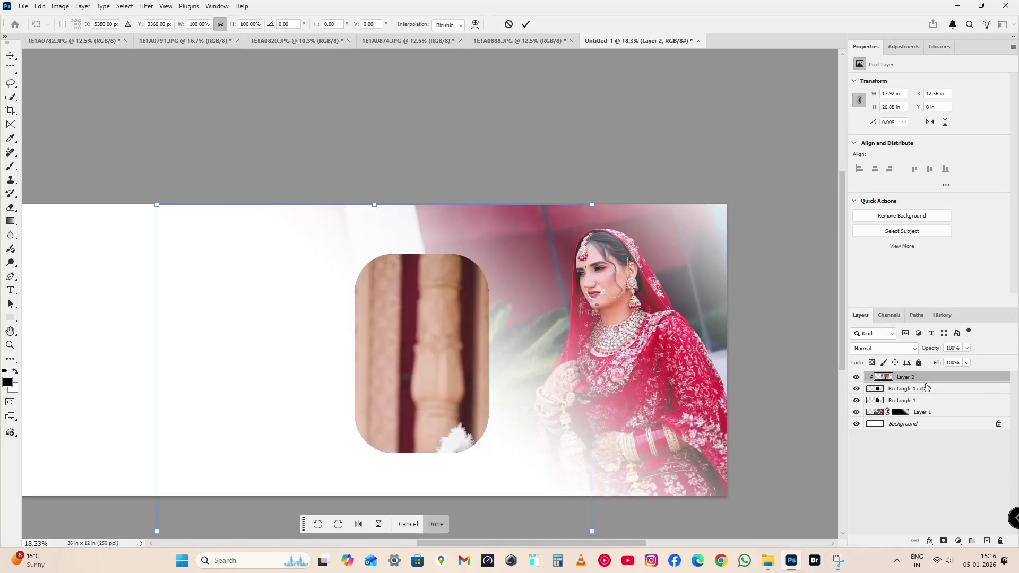
right_click(902, 377)
left_click(937, 303)
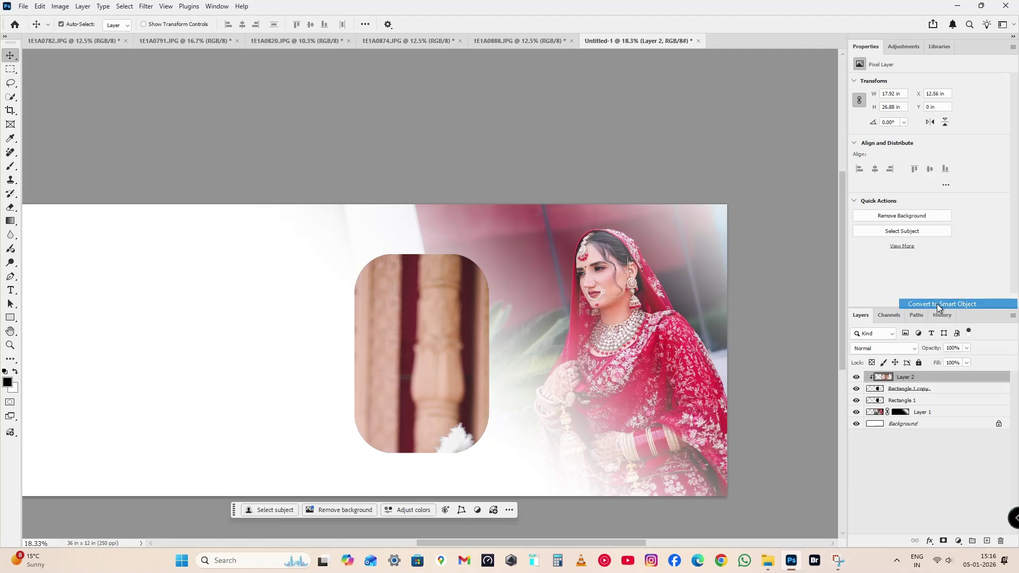
Step: Scale the clipped photo to 43.15% with the couple framed inside the rounded shape, and merge it into the rectangle copy
key("ctrl+t")
left_click_drag(592, 531, 491, 519)
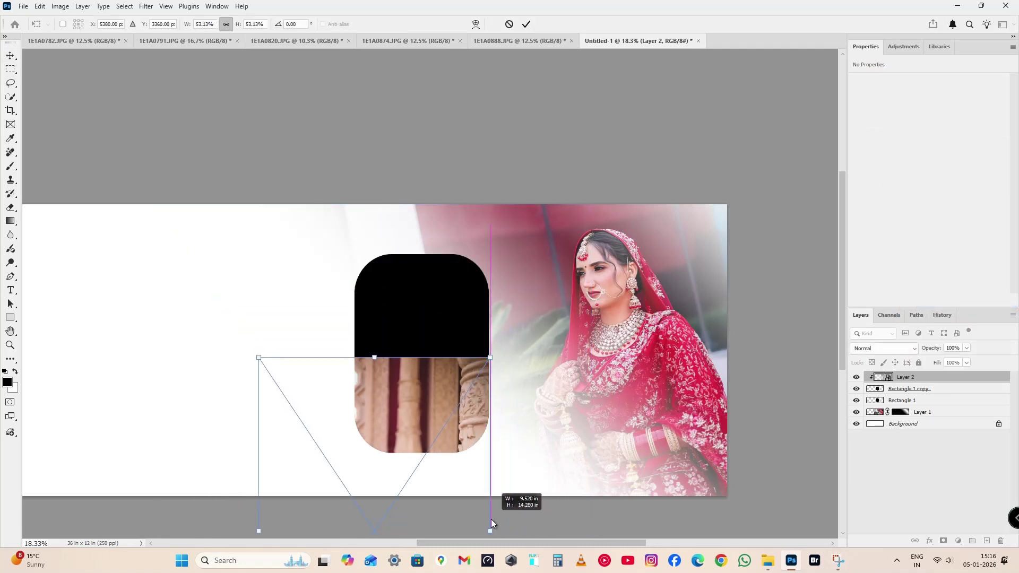
left_click_drag(425, 453, 458, 250)
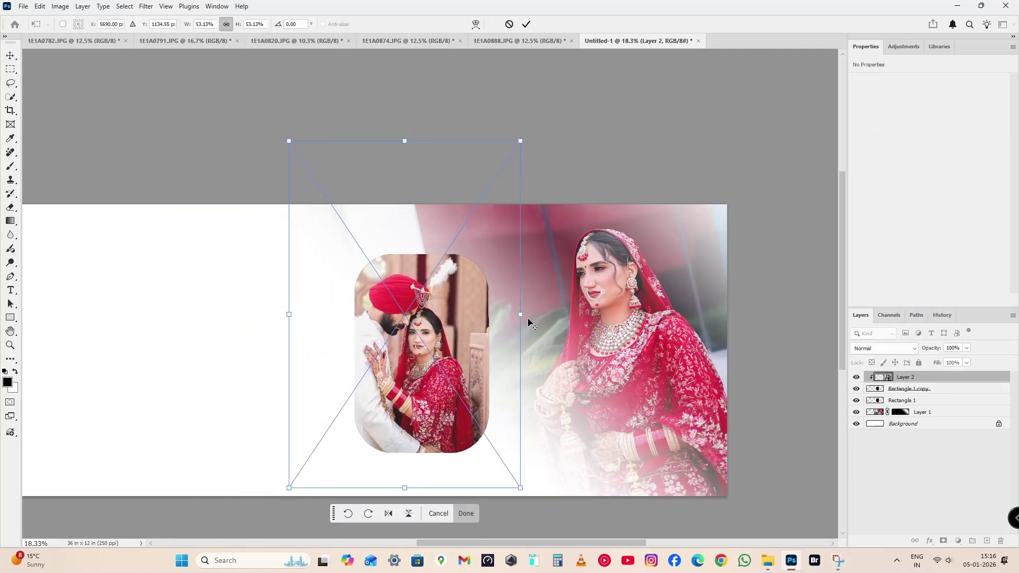
left_click_drag(520, 314, 476, 343)
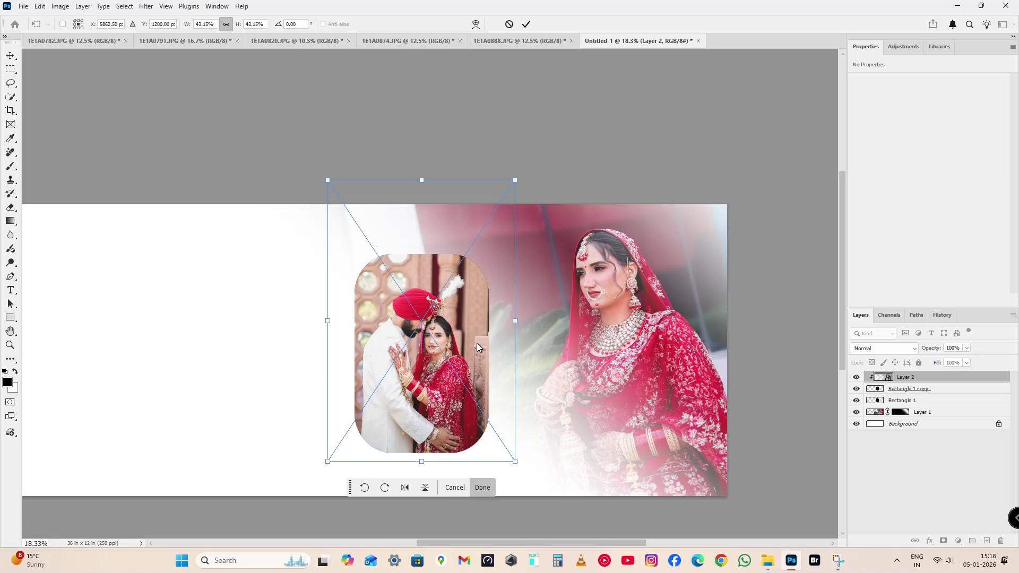
key("Return")
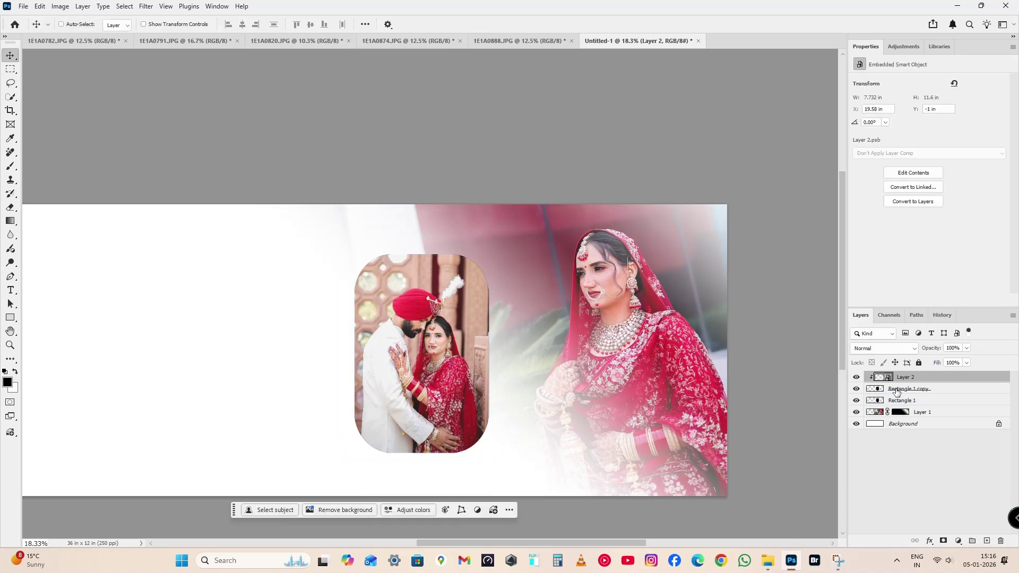
key("ctrl+e")
Step: Enlarge the original Rectangle 1 behind the couple photo to about 5.66 x 8.33 in as an even border
left_click(902, 389)
key("ctrl+t")
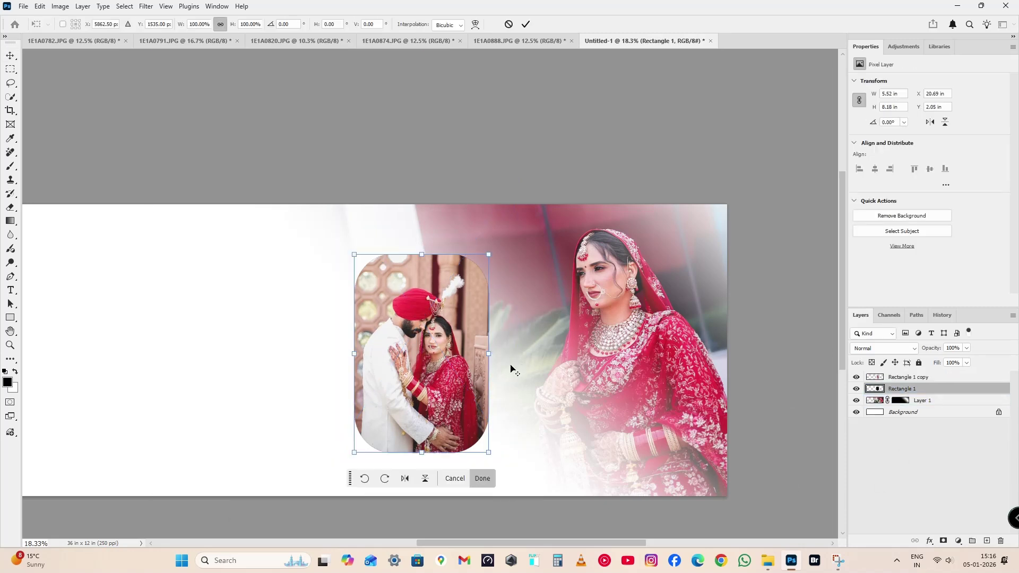
scroll(482, 352, "up", 2)
left_click_drag(482, 353, 490, 342)
scroll(474, 476, "up", 1)
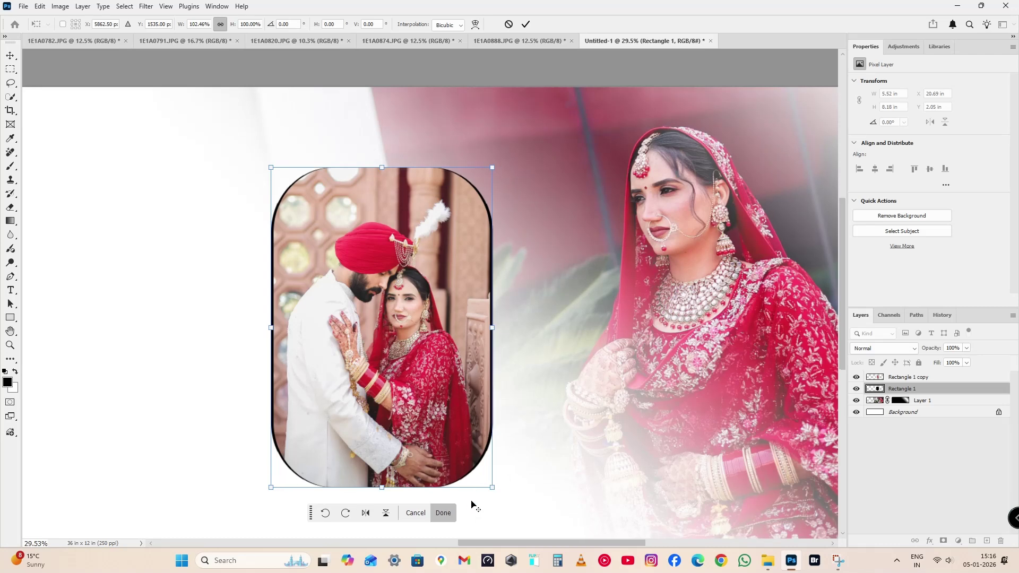
scroll(477, 495, "up", 3)
left_click_drag(484, 490, 485, 495)
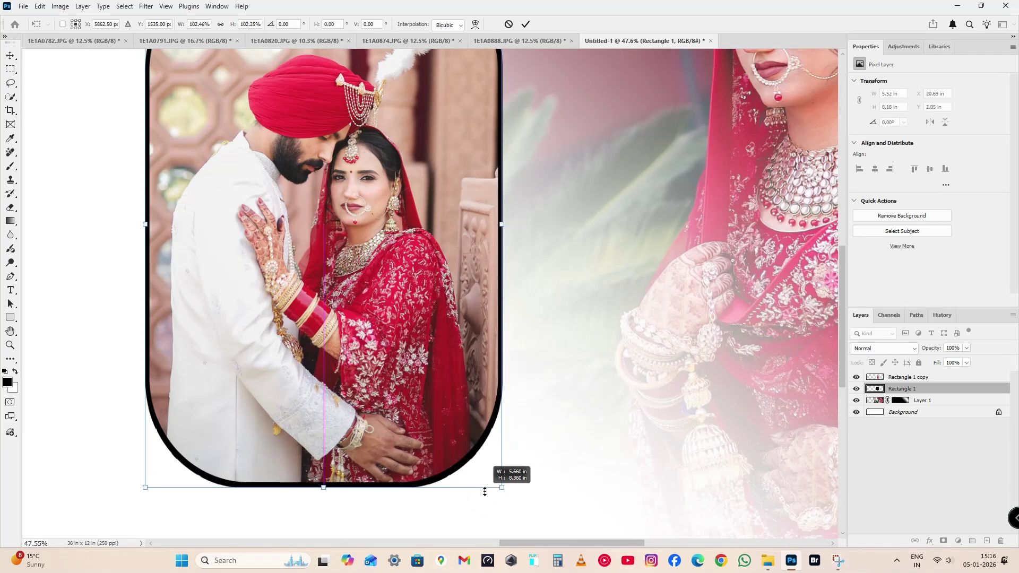
key("Return")
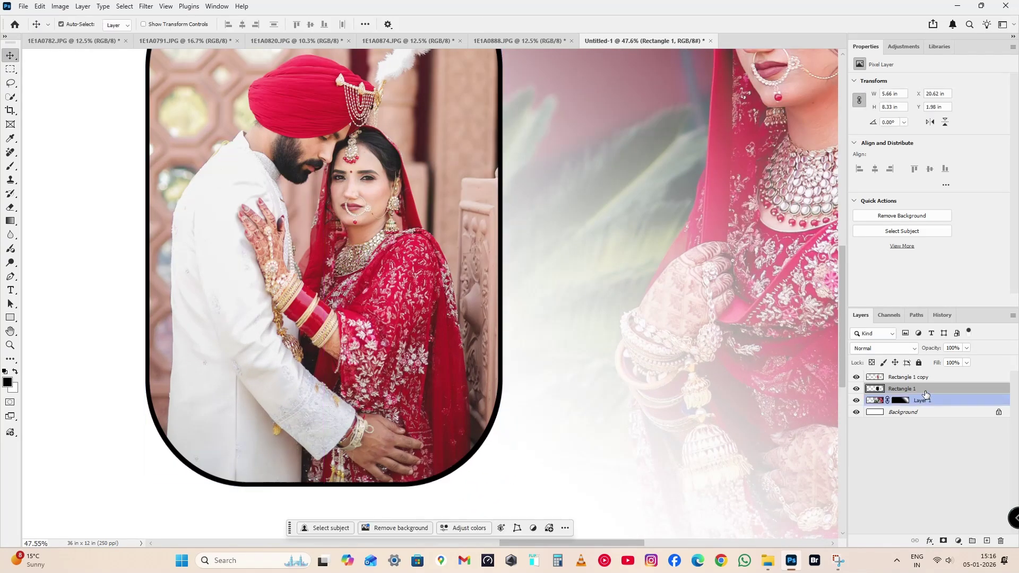
Step: Turn the black border rectangle behind the couple photo white with Hue/Saturation
key("ctrl+u")
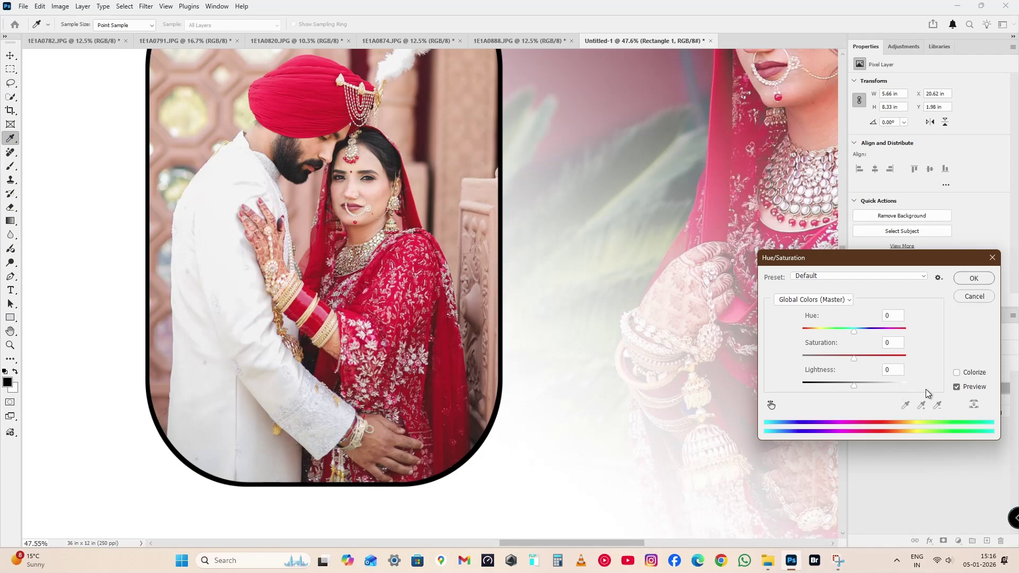
key("Escape")
key("ctrl+0")
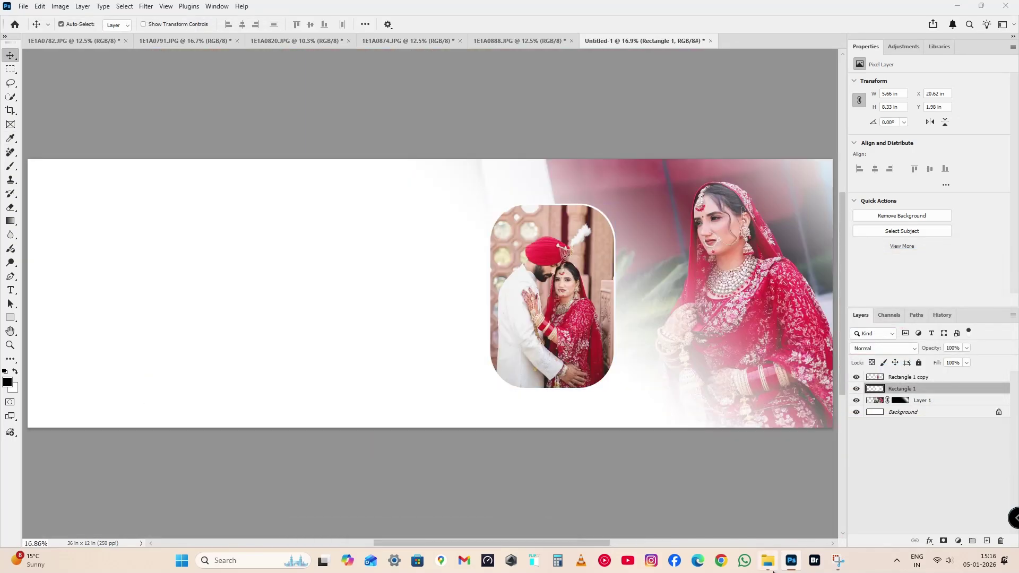
Step: Switch to File Explorer and open folder 08 inside Albums Temp > Flowers Png on the Photos (F:) drive
left_click(771, 567)
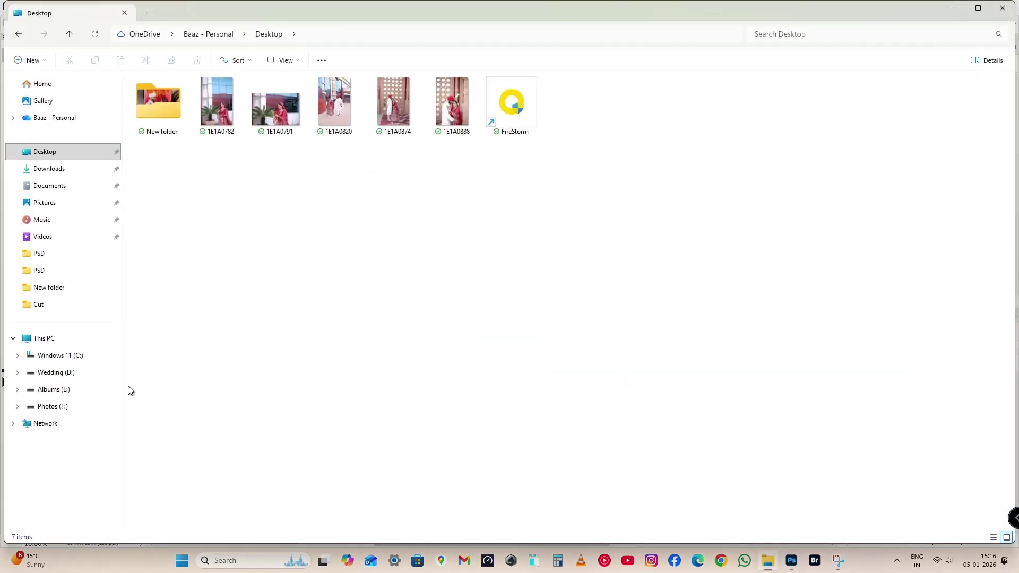
left_click(55, 407)
double_click(220, 109)
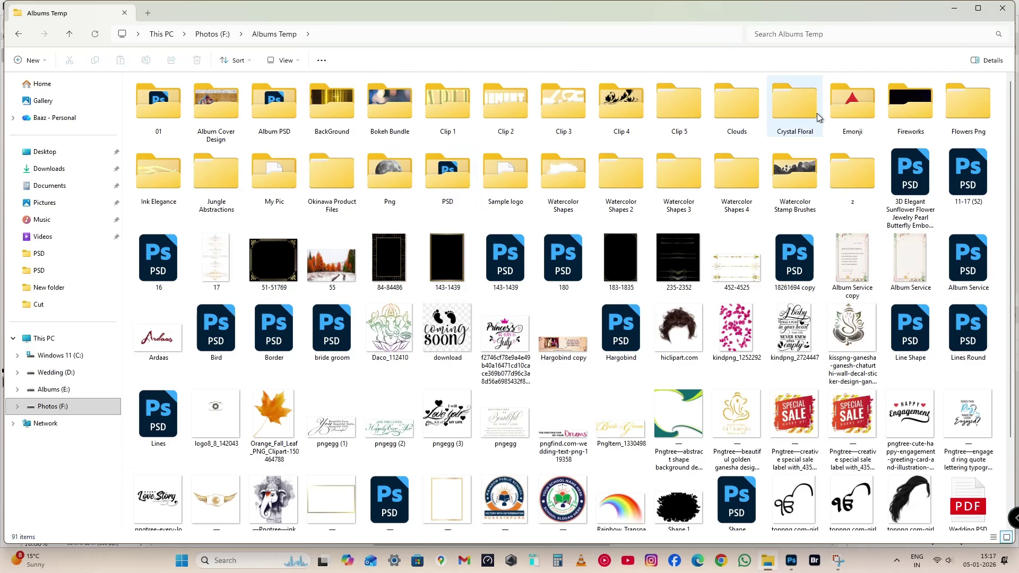
double_click(968, 104)
double_click(191, 183)
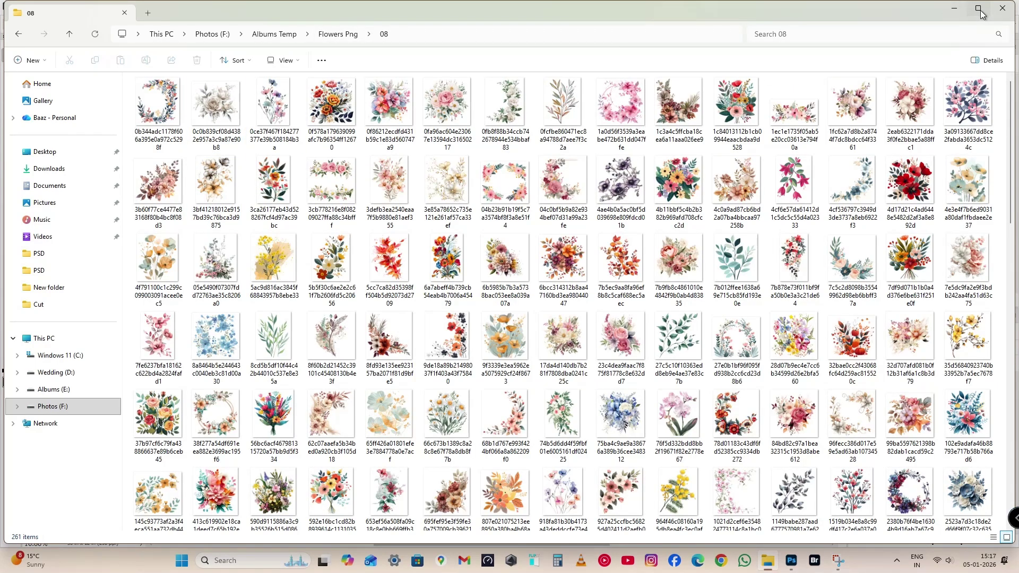
Step: Arrange the File Explorer window on half of the screen so the Photoshop album document is visible beside it
mouse_move(982, 15)
left_click(962, 52)
left_click(793, 571)
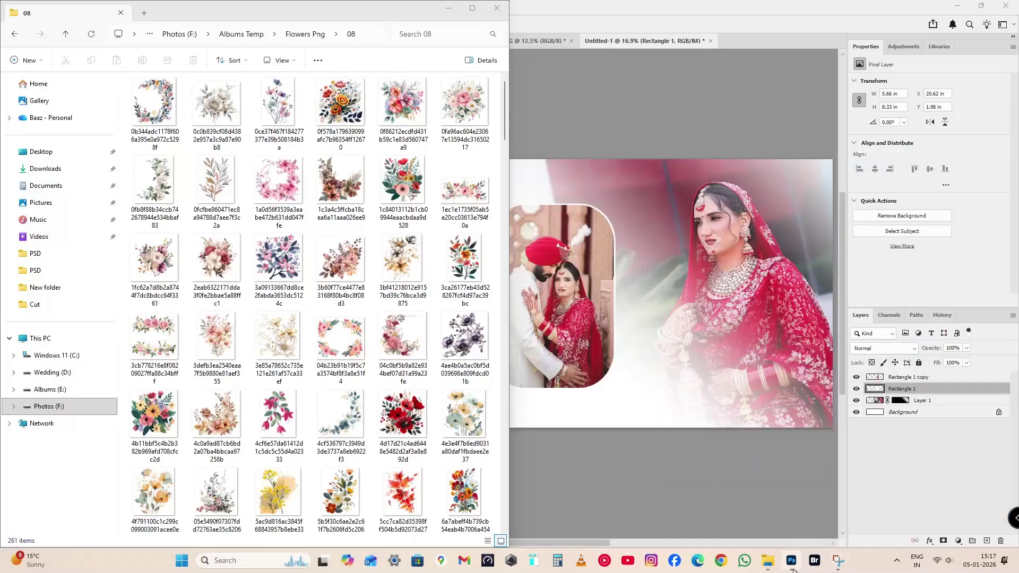
left_click(768, 560)
Step: Place the orange and purple flower PNG 6bcc314312b8aa47160bd3ea98044047 into the spread and move its layer below Rectangle 1
scroll(407, 445, "down", 3)
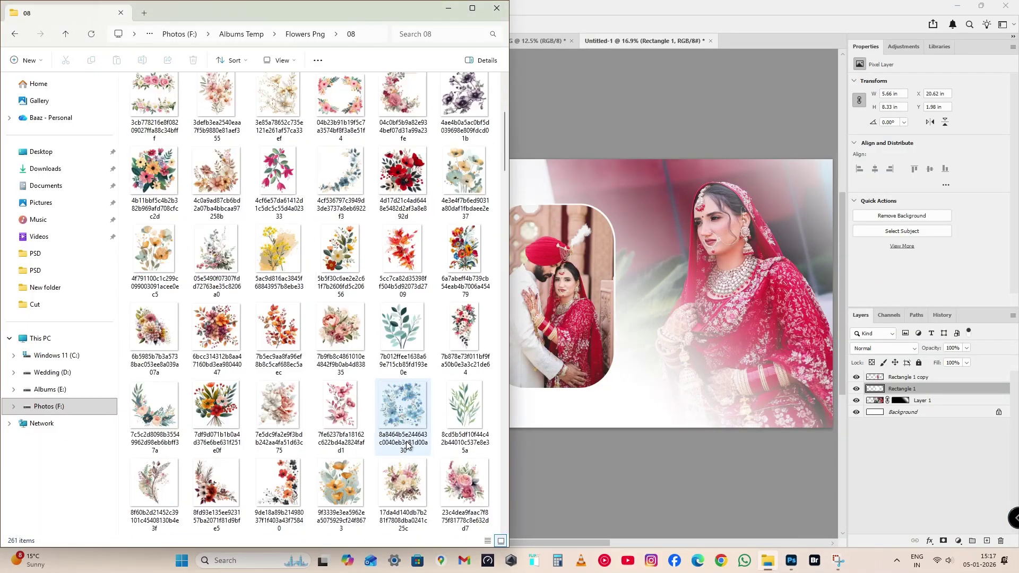
left_click(223, 342)
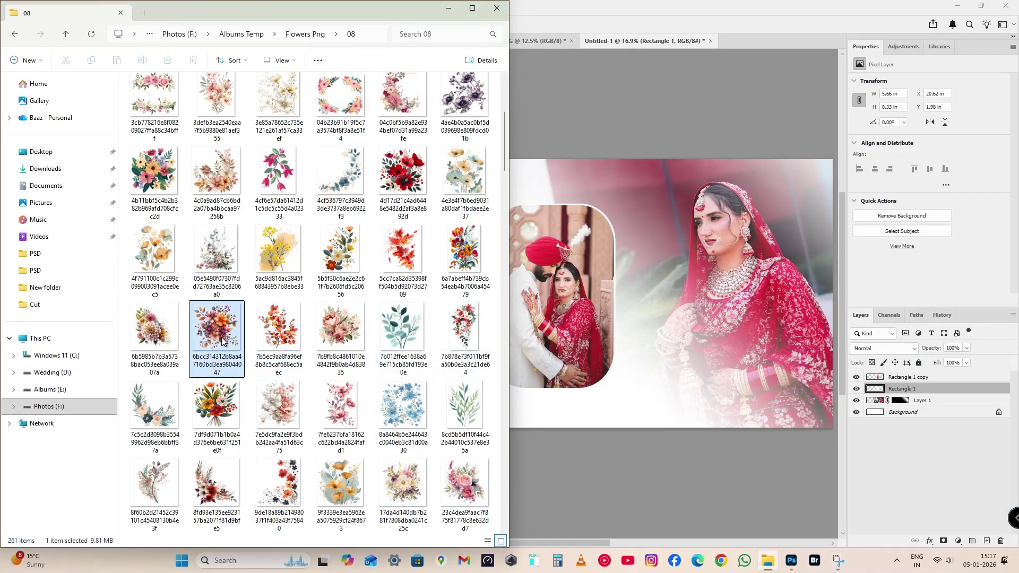
left_click_drag(223, 342, 639, 351)
left_click_drag(910, 389, 911, 403)
Step: Scale the flower bouquet to about 3.67 x 3.56 in and tuck it behind the lower edge of the couple frame
key("ctrl+t")
left_click_drag(566, 427, 498, 360)
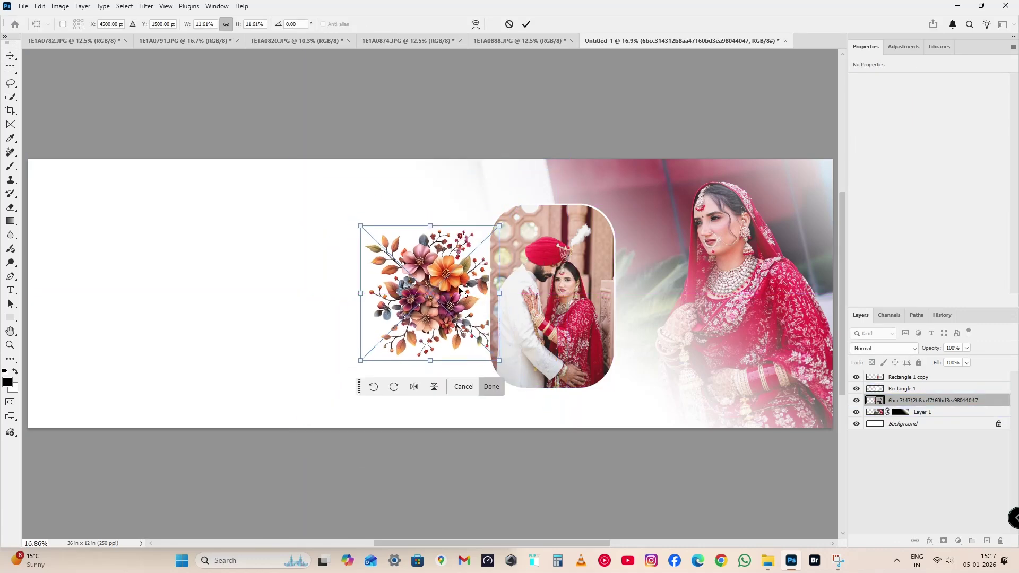
left_click_drag(459, 291, 588, 390)
left_click_drag(628, 460, 592, 392)
key("Return")
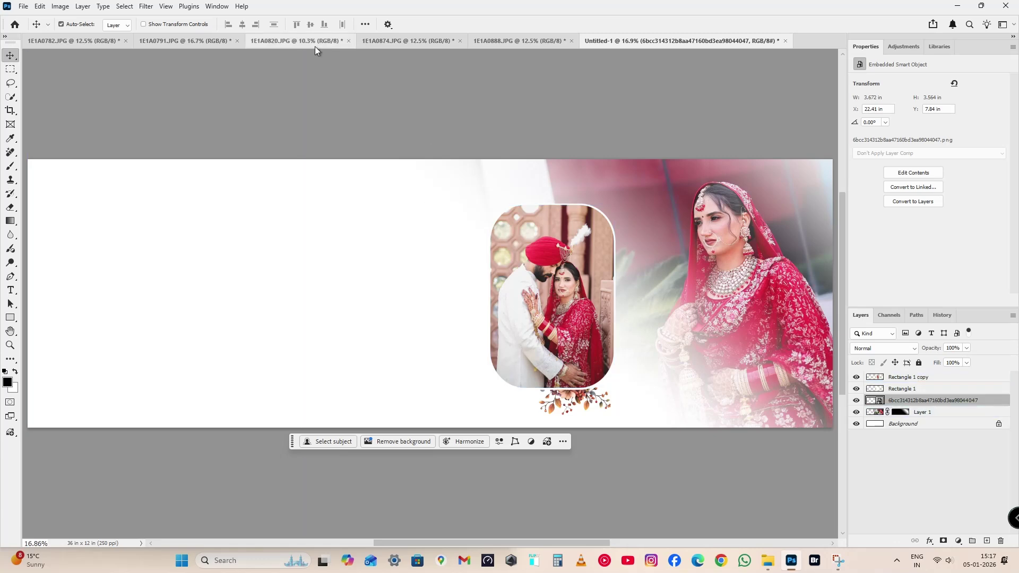
Step: Look through the other open wedding photos for the next picture and return to the album document
left_click(273, 41)
left_click(171, 46)
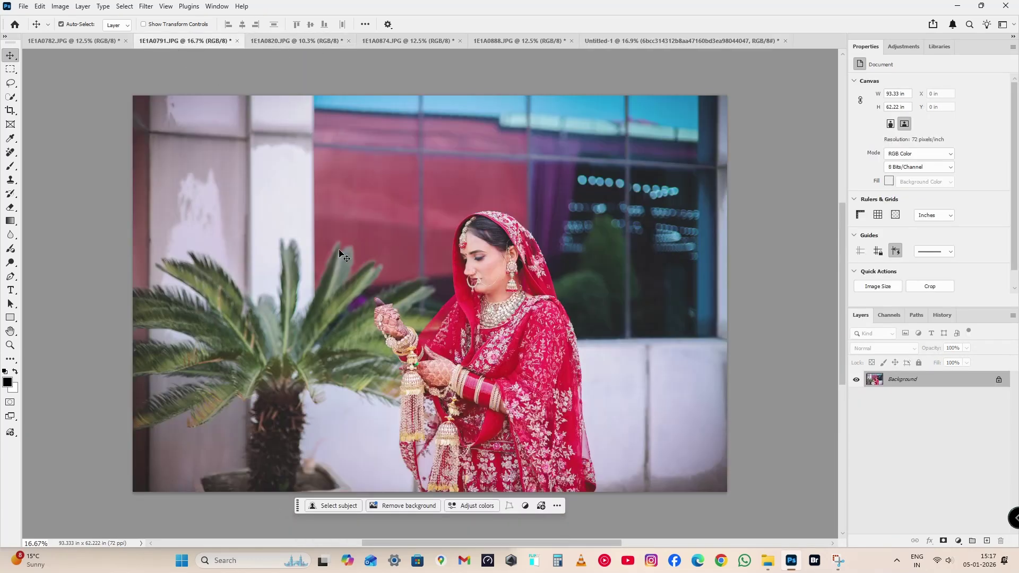
key("ctrl+Tab")
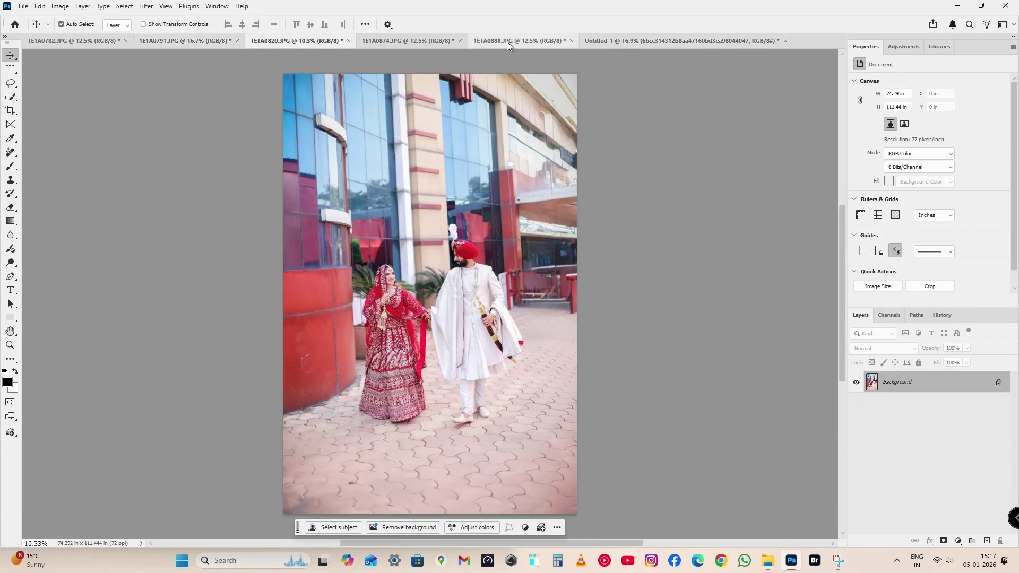
left_click(486, 42)
left_click(396, 41)
left_click(647, 42)
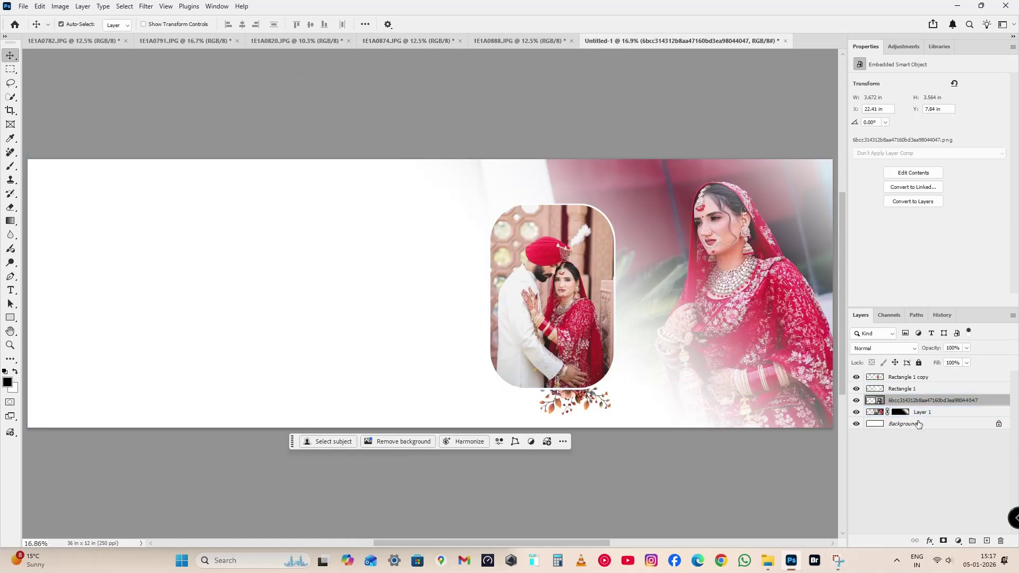
Step: Draw a curved Pen path from above the spread's upper edge, down its left part, beneath the lower edge and up past the couple frame
left_click(920, 433)
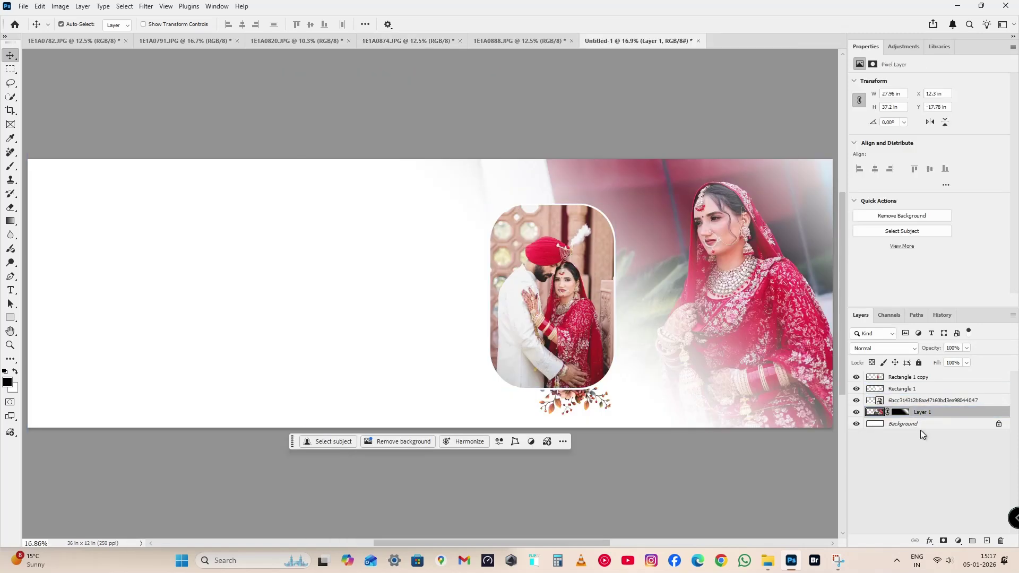
left_click(11, 319)
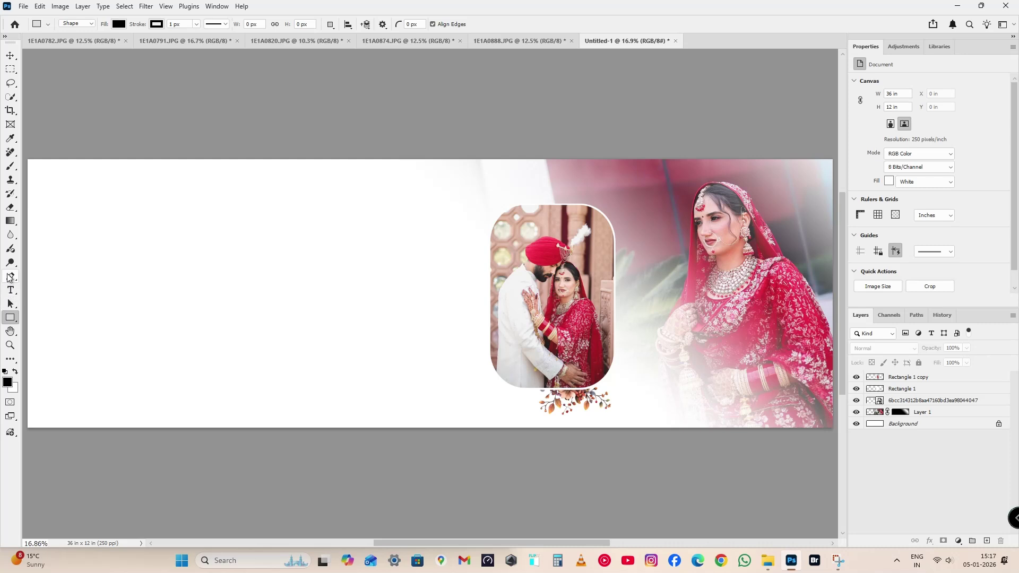
left_click(10, 276)
right_click(16, 277)
left_click(36, 274)
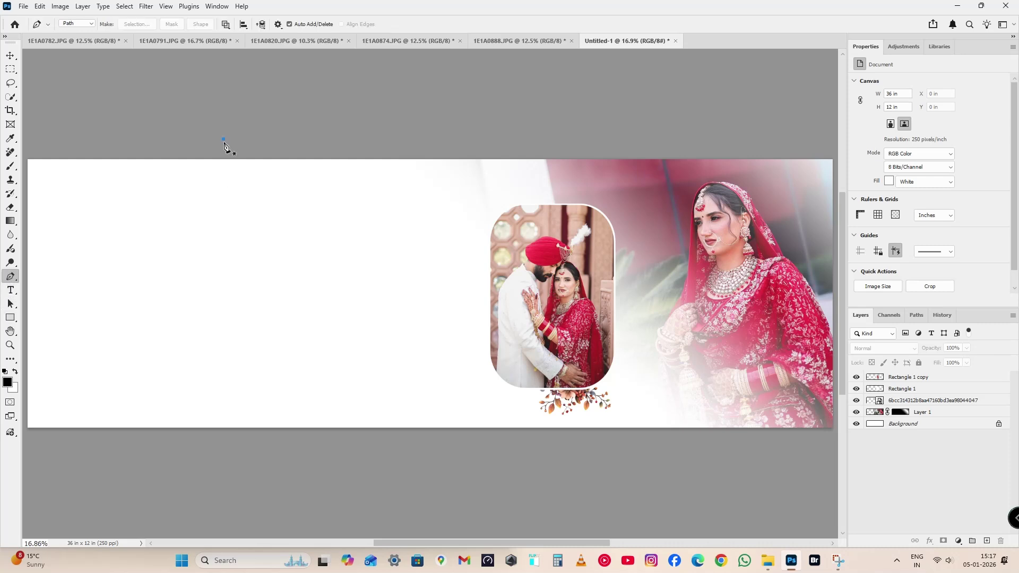
left_click_drag(217, 349, 305, 454)
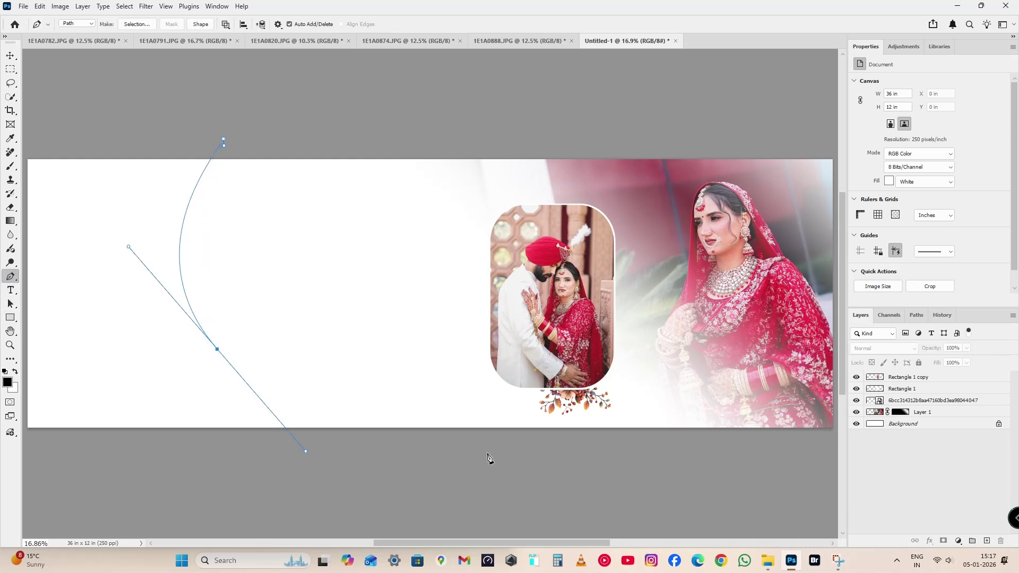
left_click_drag(459, 477, 554, 499)
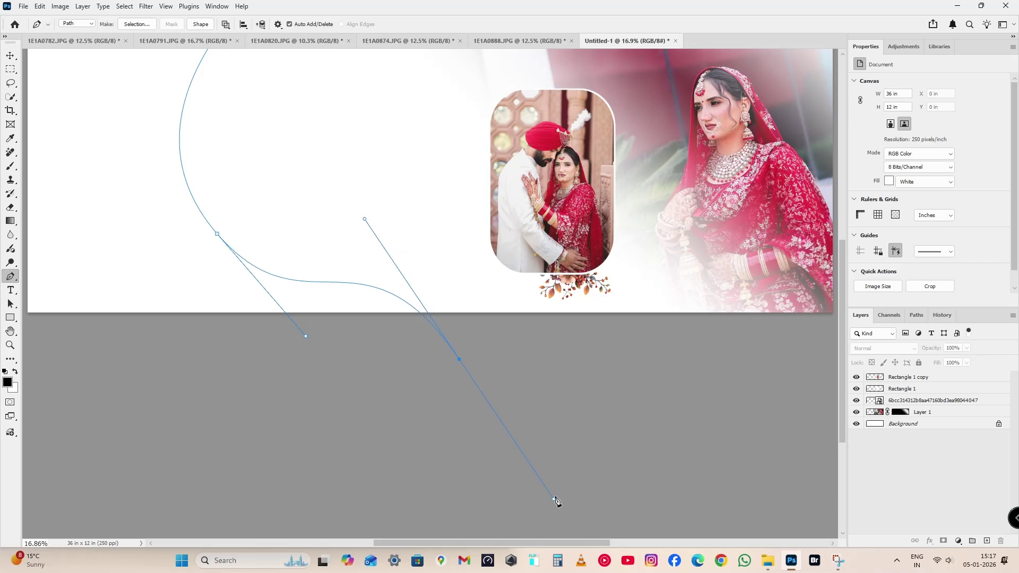
left_click_drag(631, 385, 644, 365)
left_click_drag(617, 265, 604, 403)
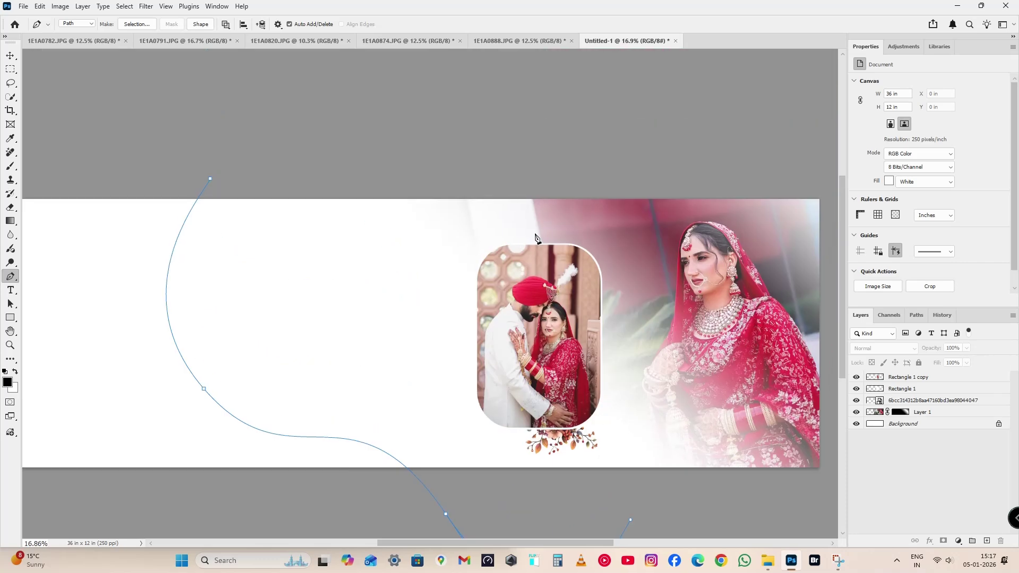
left_click_drag(491, 165, 361, 84)
key("ctrl+Return")
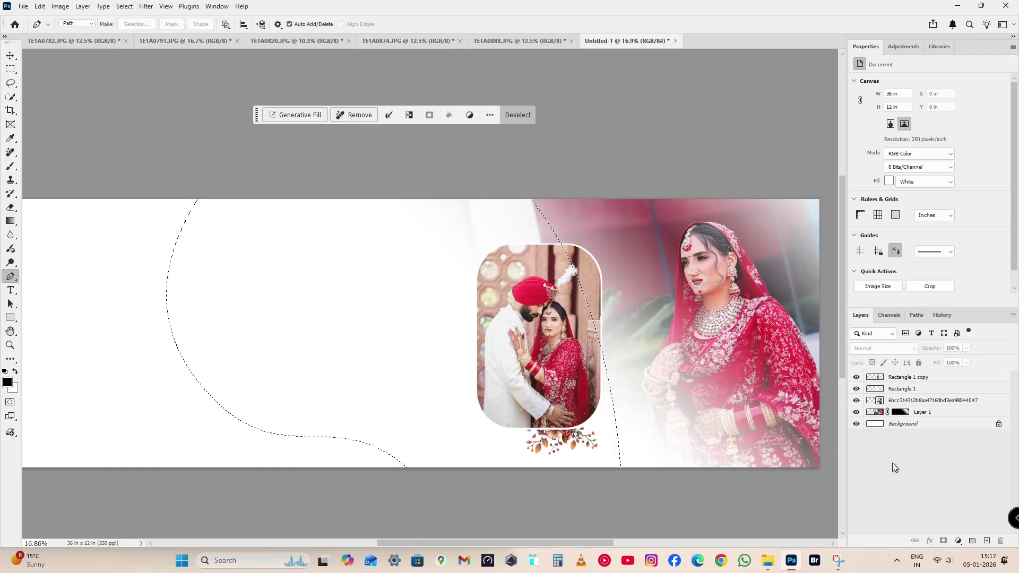
key("ctrl+z")
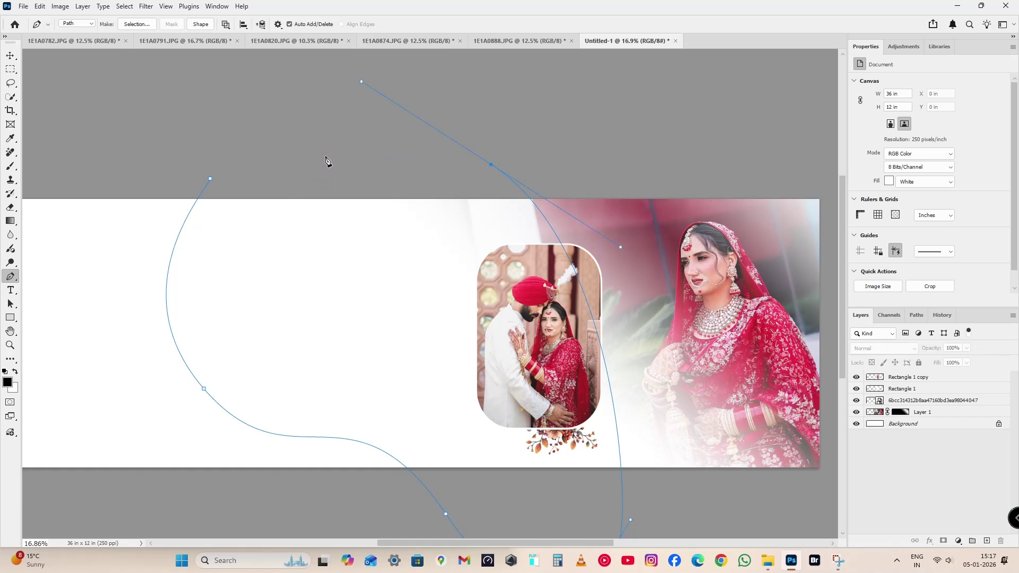
key("ctrl+z")
Step: Close the path with a curved anchor above the spread, load it as a selection and copy that Background area to a new layer
left_click_drag(463, 194, 291, 93)
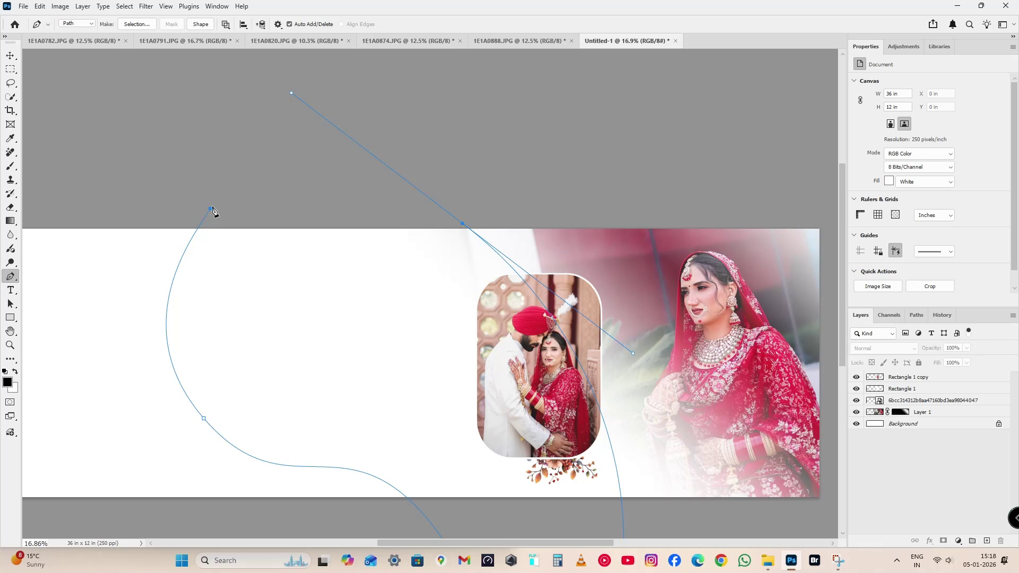
left_click(210, 209)
key("Escape")
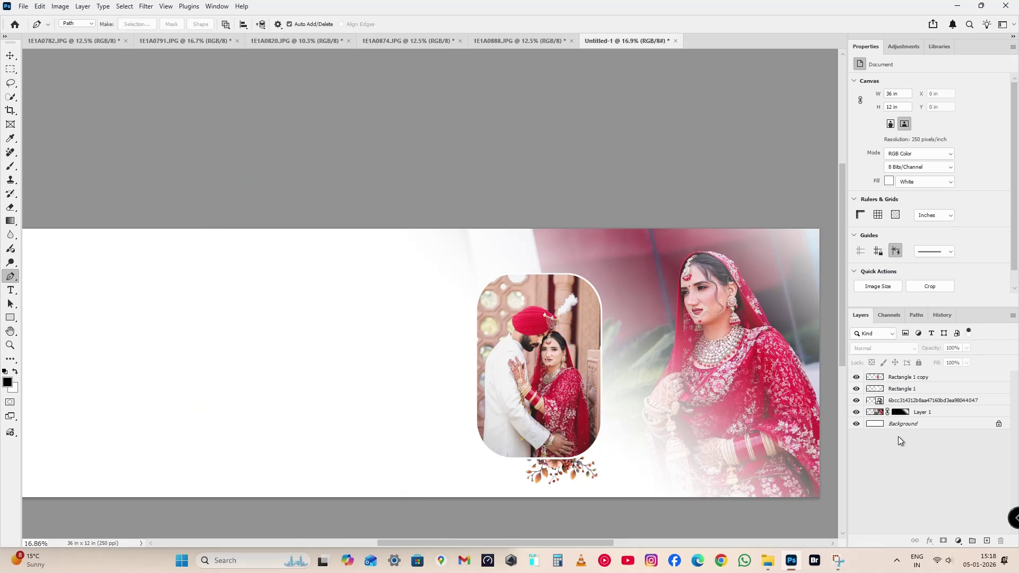
key("ctrl+Return")
left_click(909, 424)
key("ctrl+j")
Step: Paste the copied bride photo above Layer 2 and clip it to that curved shape
key("v")
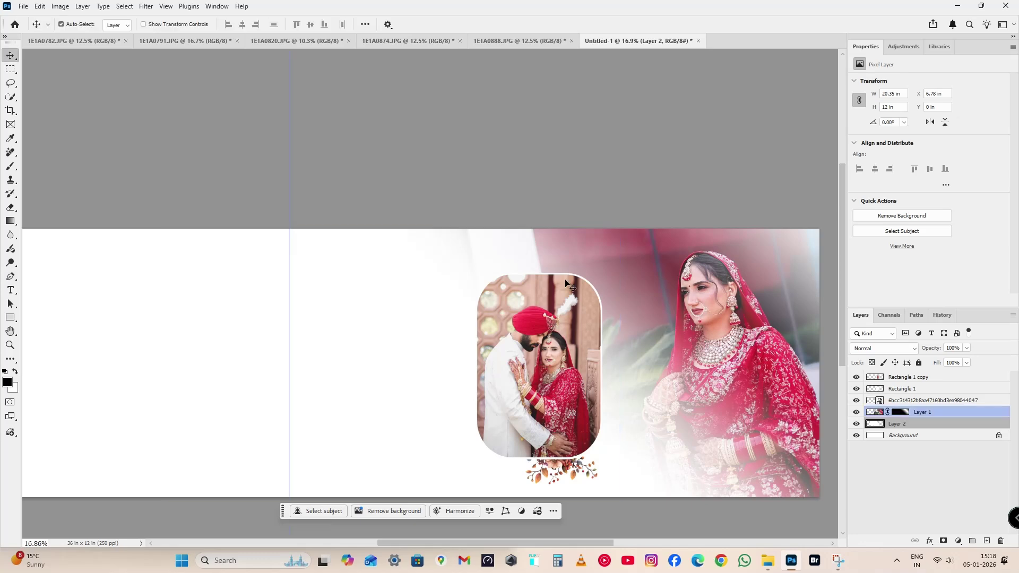
key("ctrl+v")
left_click(896, 437, "alt")
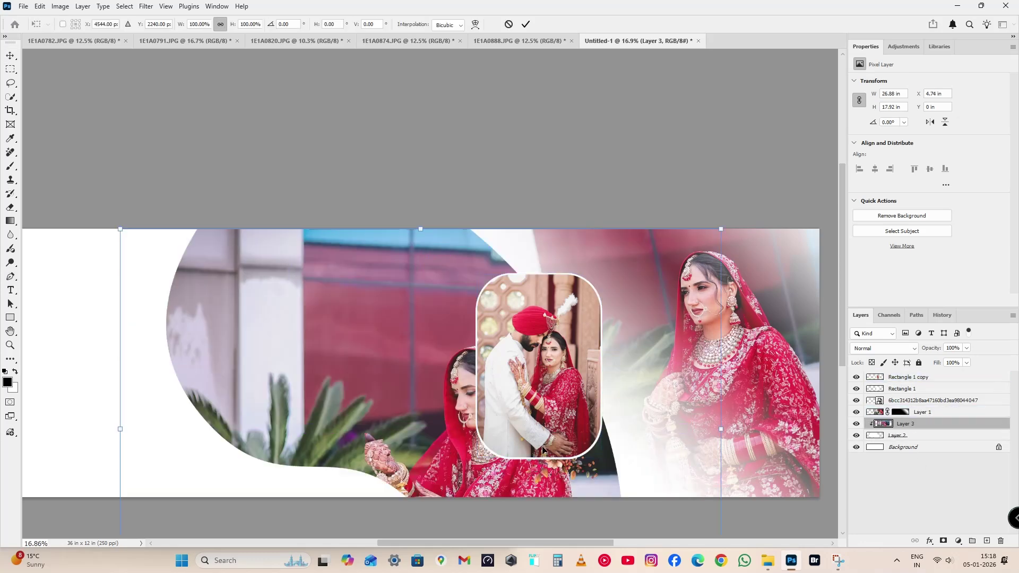
Step: Scale and reposition the clipped photo so the bride is framed inside the curved shape beside the couple frame
key("ctrl+t")
left_click_drag(531, 361, 455, 347)
mouse_move(614, 353)
left_mouse_down()
mouse_move(676, 362)
mouse_move(660, 346)
mouse_move(613, 359)
left_mouse_up()
left_click_drag(674, 341, 635, 333)
left_click_drag(498, 384, 506, 378)
key("Return")
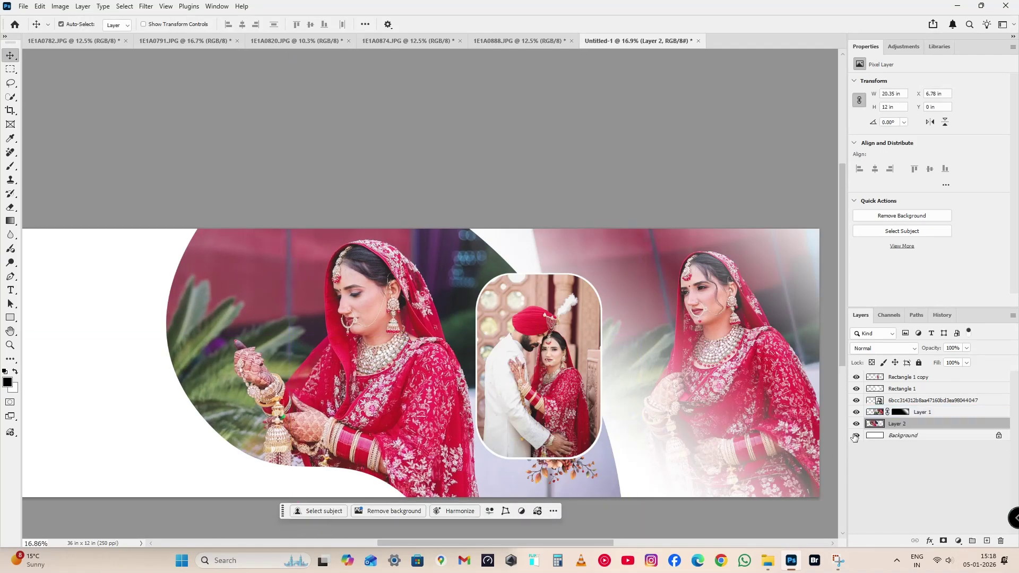
Step: Merge the bride photo with the curved shape and copy its outline from the Background as a white layer beneath it
key("ctrl+e")
left_click(875, 424, "ctrl")
left_click(908, 439)
key("ctrl+j")
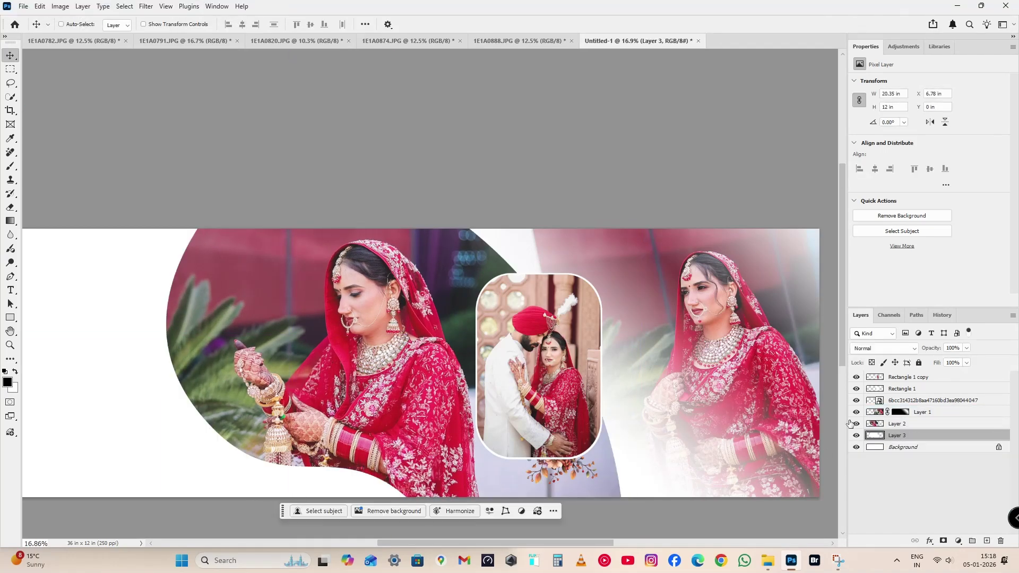
Step: Enlarge the white backing Layer 3 to about 20.96 x 12.36 in and add a Multiply drop shadow with 35% opacity and 86 px size
key("ctrl+t")
left_click_drag(622, 368, 636, 355)
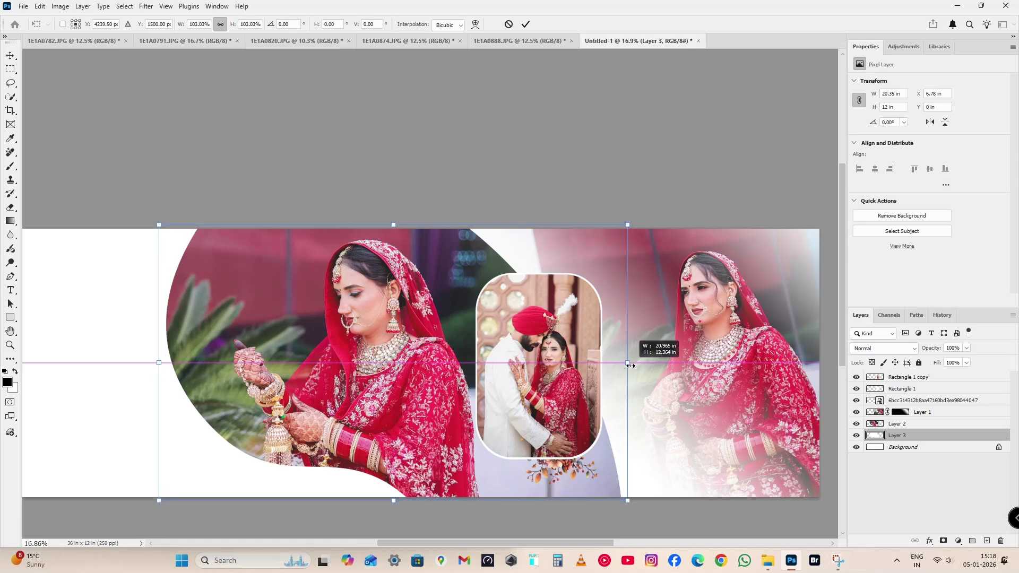
key("Return")
double_click(969, 439)
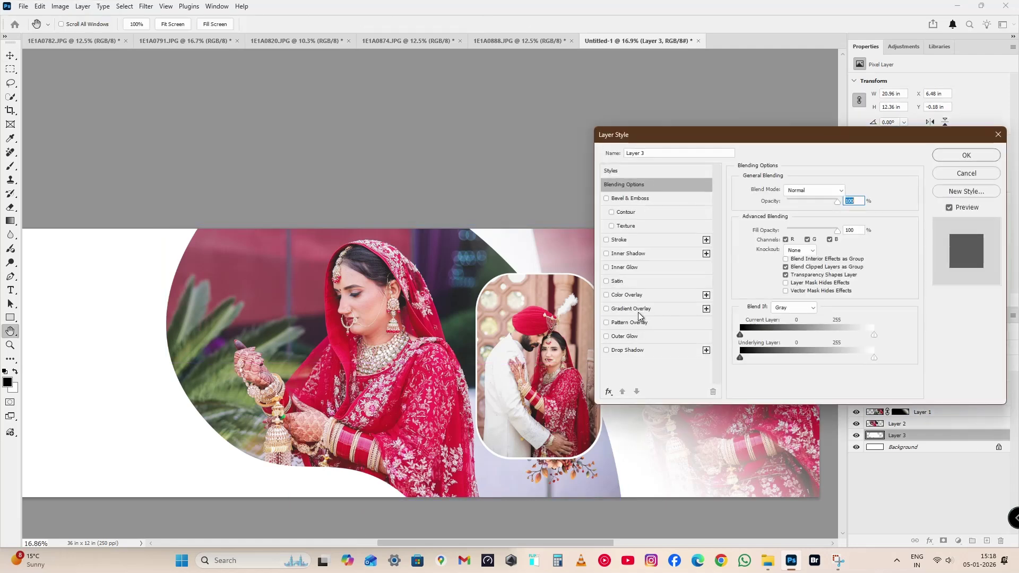
left_click(641, 355)
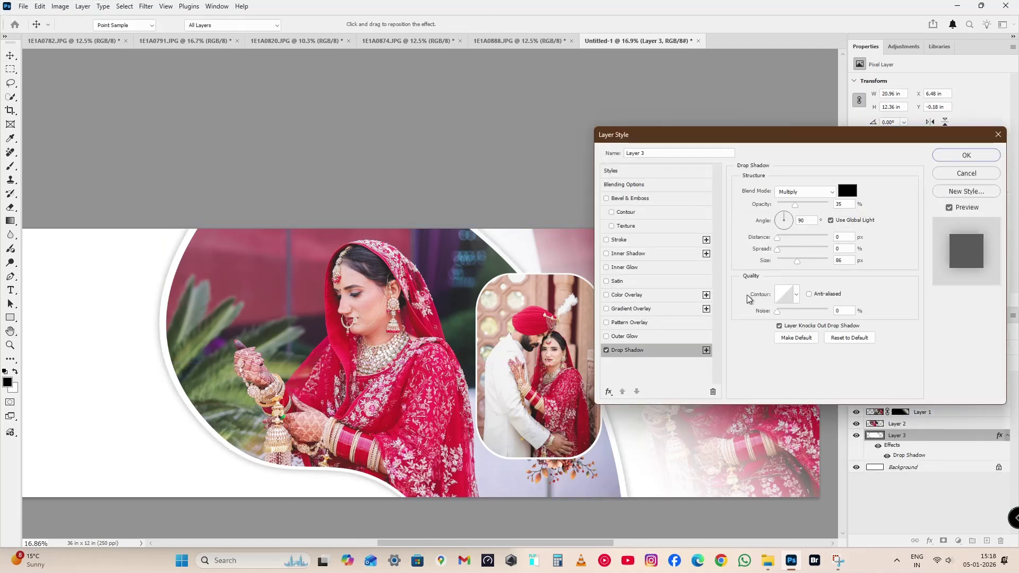
key("Return")
Step: Review the remaining open wedding photos for the left end of the spread and return to the album document
left_click_drag(300, 421, 508, 402)
left_click(301, 42)
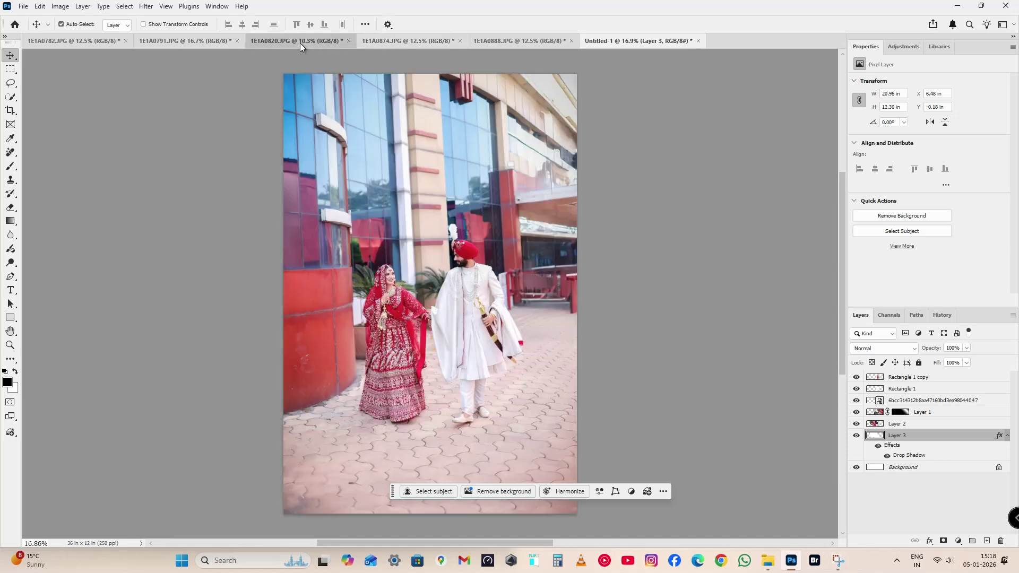
key("ctrl+Tab")
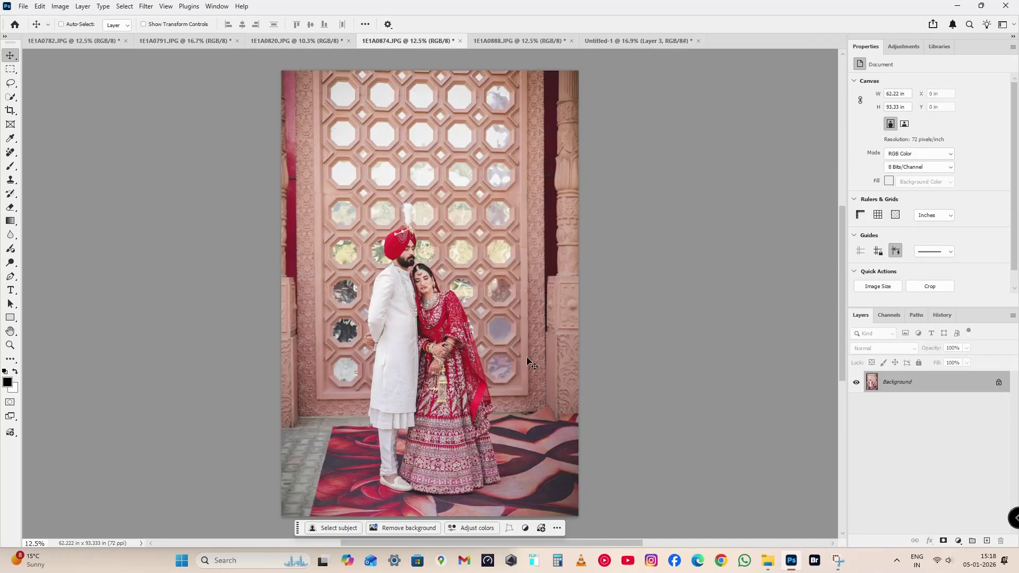
left_click(539, 41)
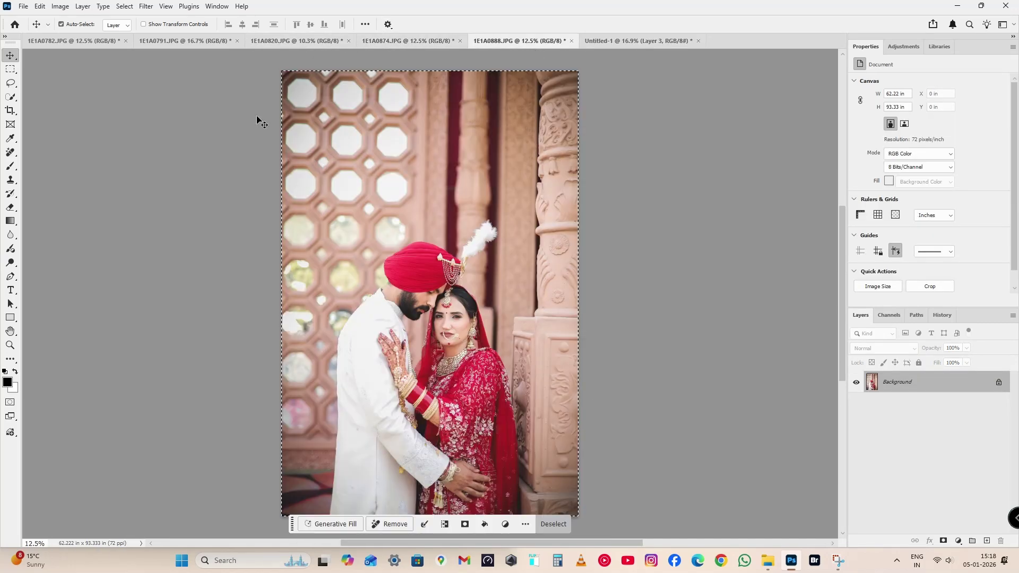
left_click(71, 41)
left_click(589, 42)
Step: Draw a black 5.27 x 7.76 in rectangle on the spread's blank left end and round its upper-left and lower-right corners to 2.61 in
scroll(438, 338, "left", 4)
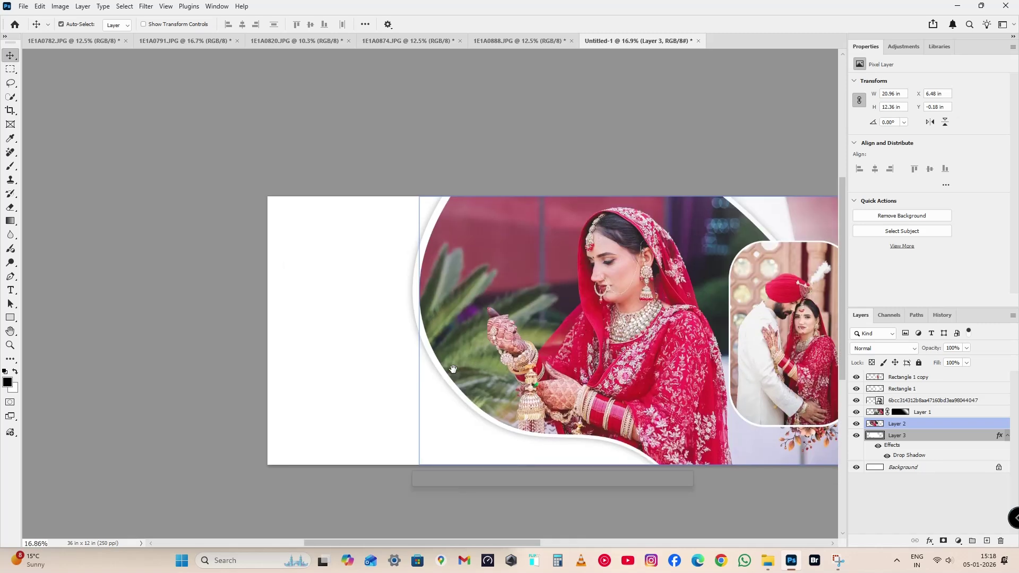
left_click(10, 317)
left_click_drag(290, 247, 406, 419)
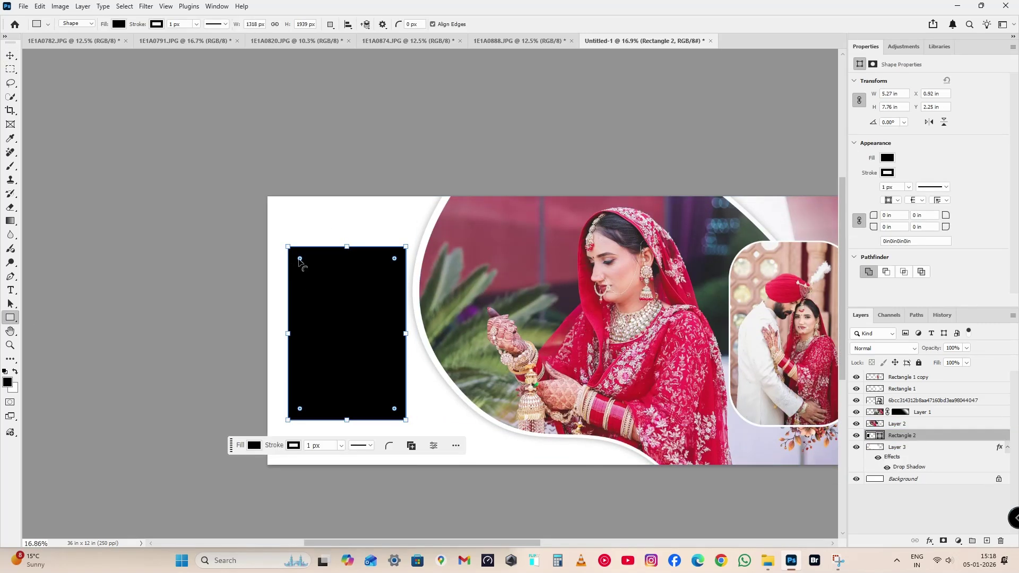
left_click_drag(300, 259, 347, 305)
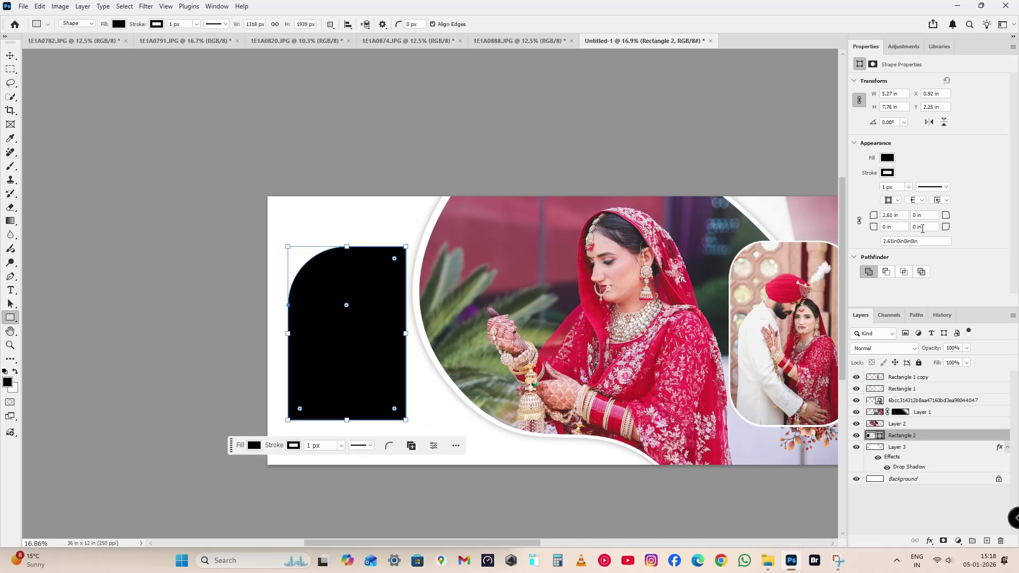
key("Return")
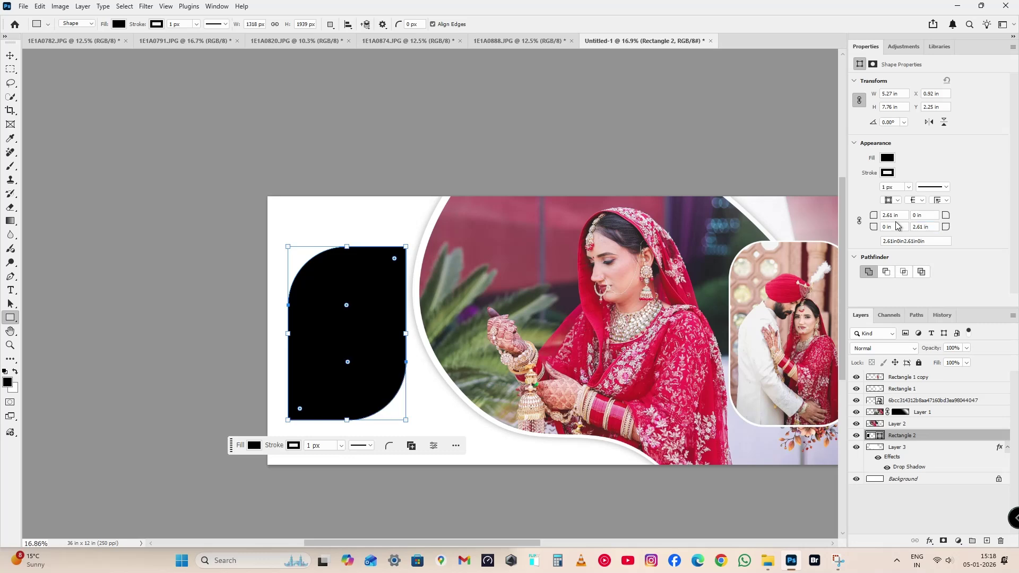
Step: Rasterize the black leaf-shaped Rectangle 2 and duplicate its layer
left_click(11, 57)
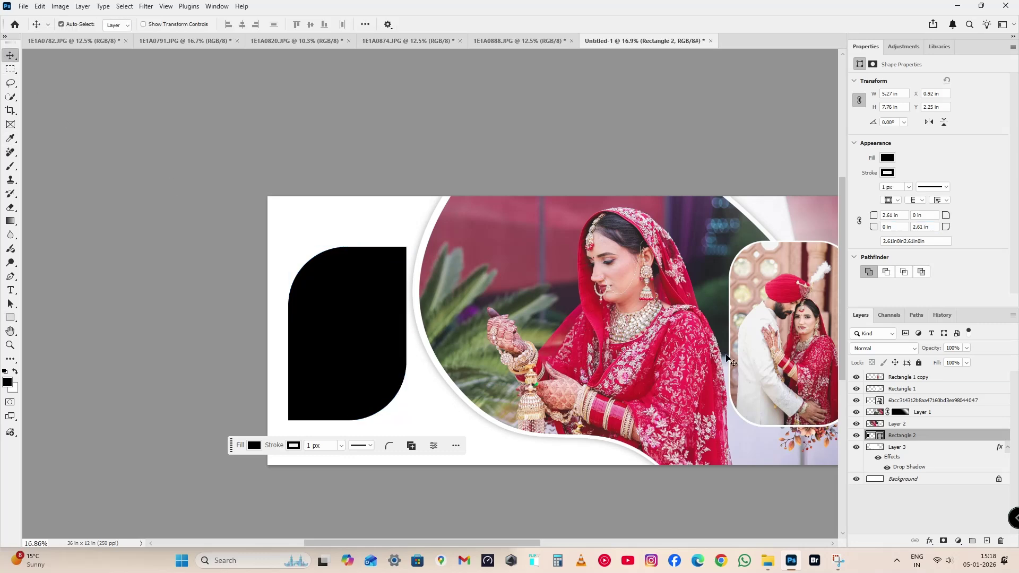
right_click(901, 436)
key("ctrl+j")
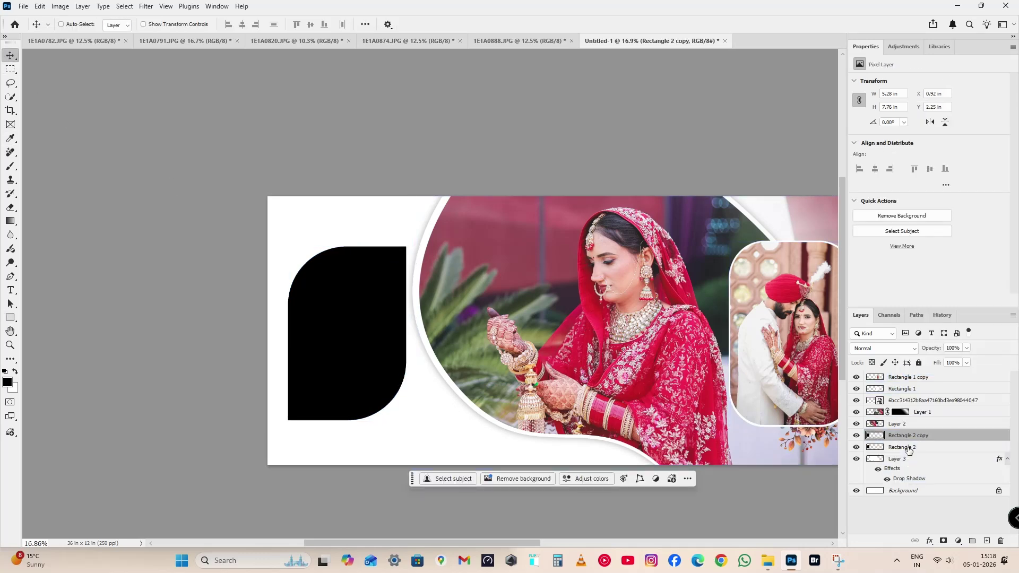
Step: Turn the lower Rectangle 2 white with Hue/Saturation and enlarge it to about 5.54 x 8.15 in as a border around the black shape
left_click(909, 450)
key("ctrl+u")
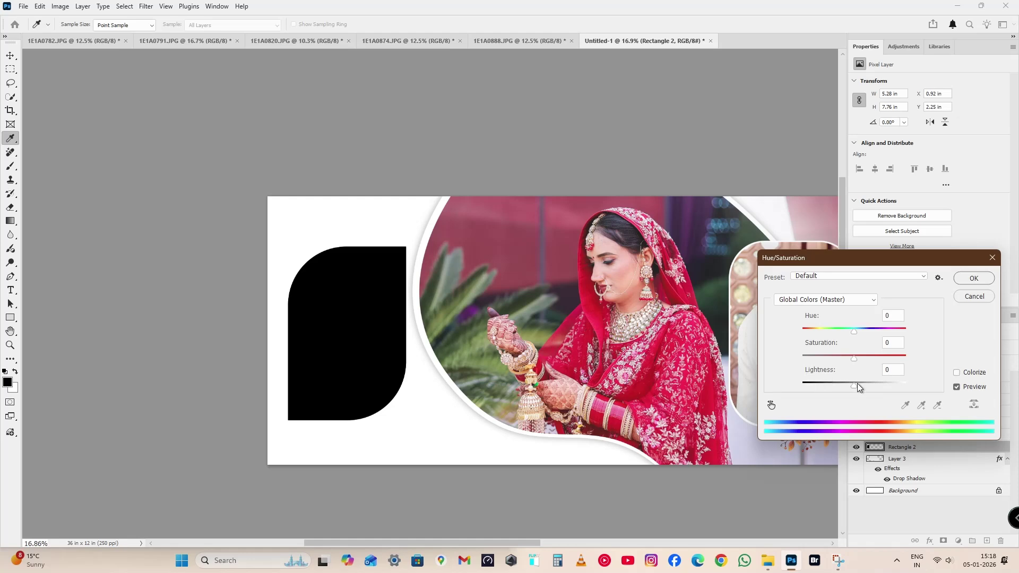
key("Return")
key("ctrl+t")
scroll(401, 317, "up", 3)
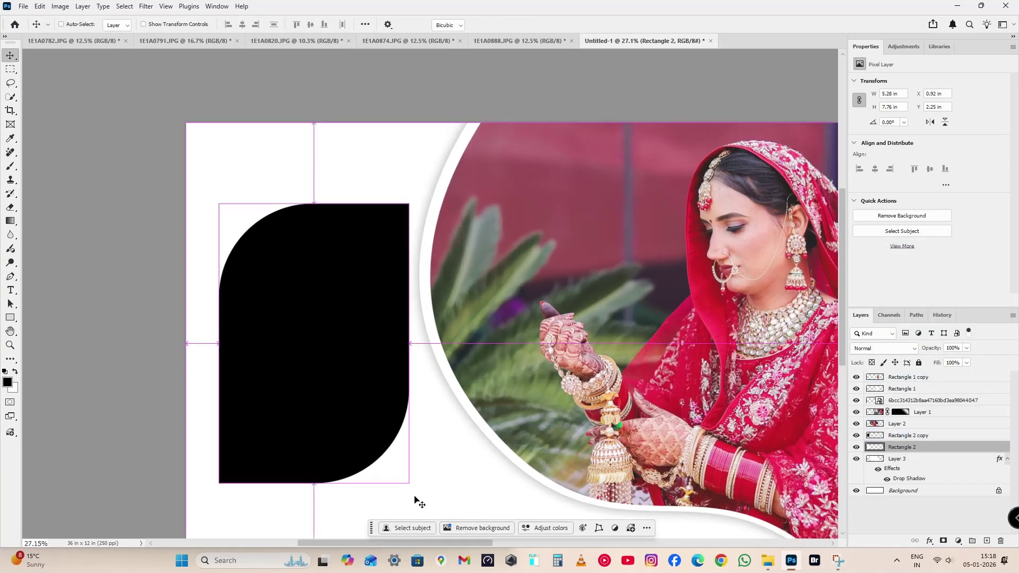
left_click_drag(406, 486, 412, 485)
key("Return")
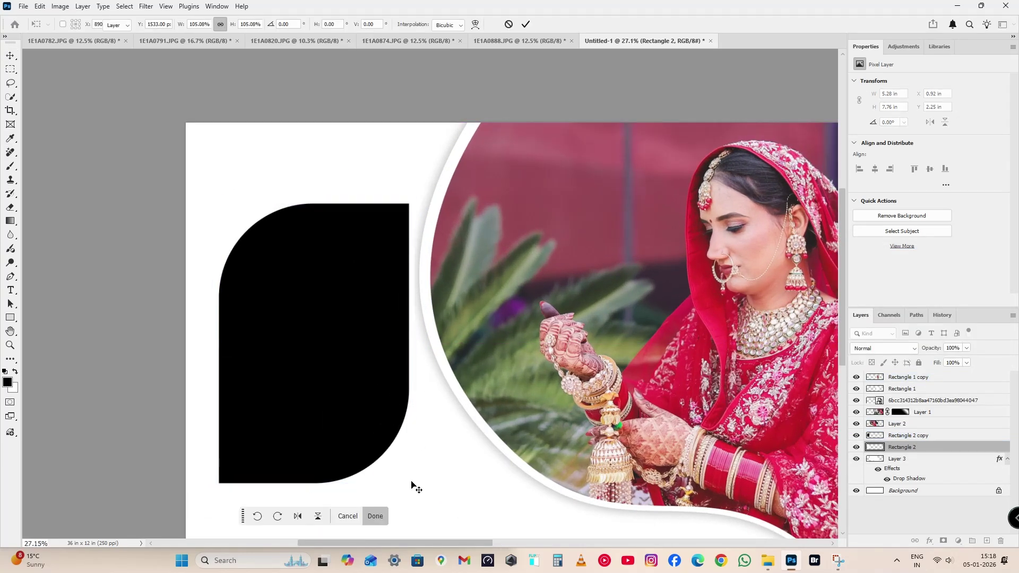
Step: Add an empty layer directly above the Background and choose the 1500 px watercolor splash brush
key("alt+bracketleft")
key("alt+bracketleft")
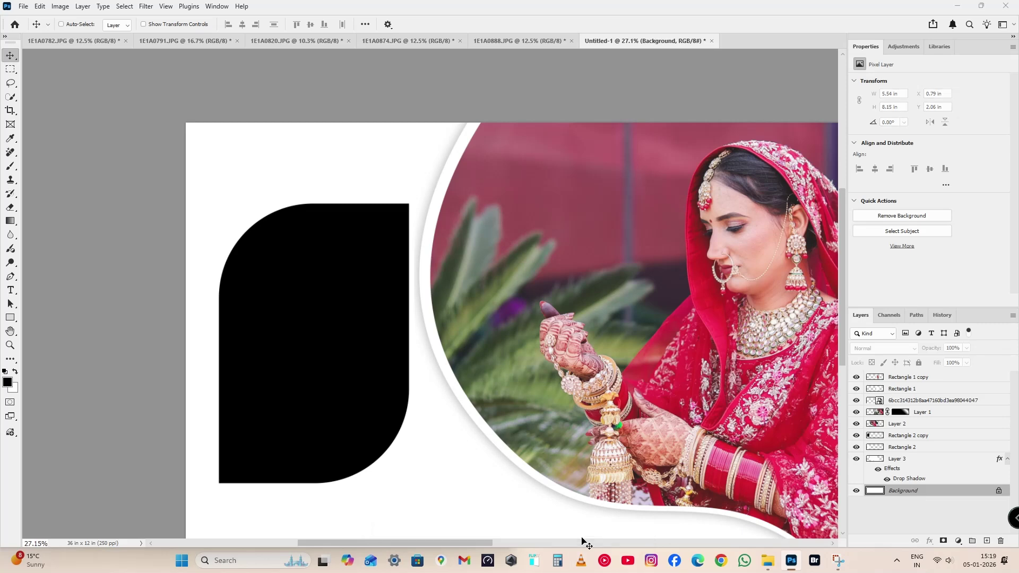
key("ctrl+shift+alt+n")
key("b")
scroll(236, 307, "down", 1)
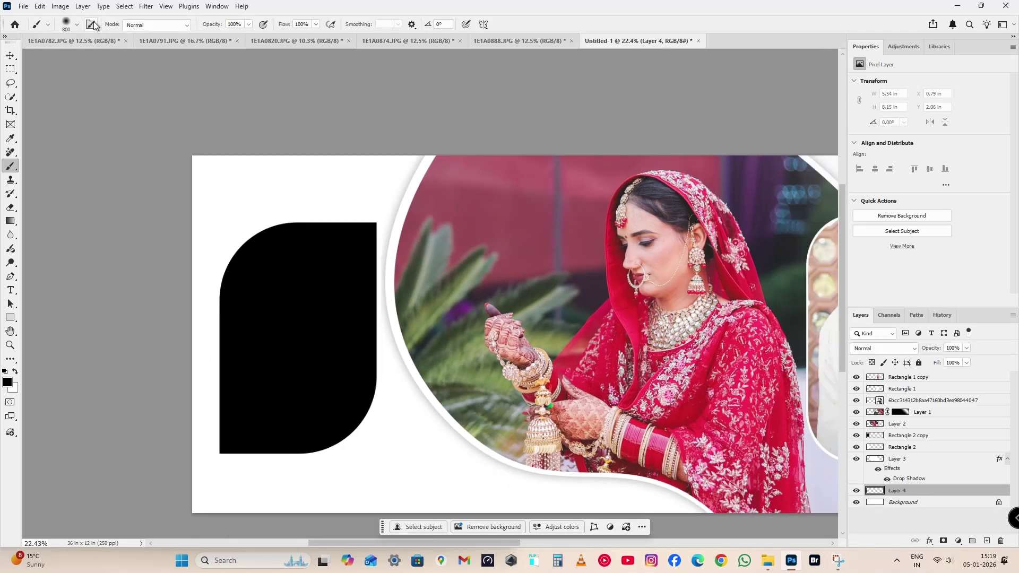
left_click(77, 24)
left_click(88, 125)
Step: Try a black splash stroke across the spread's upper-left corner, undo it and enlarge the brush to 2300 px
left_click_drag(284, 154, 148, 364)
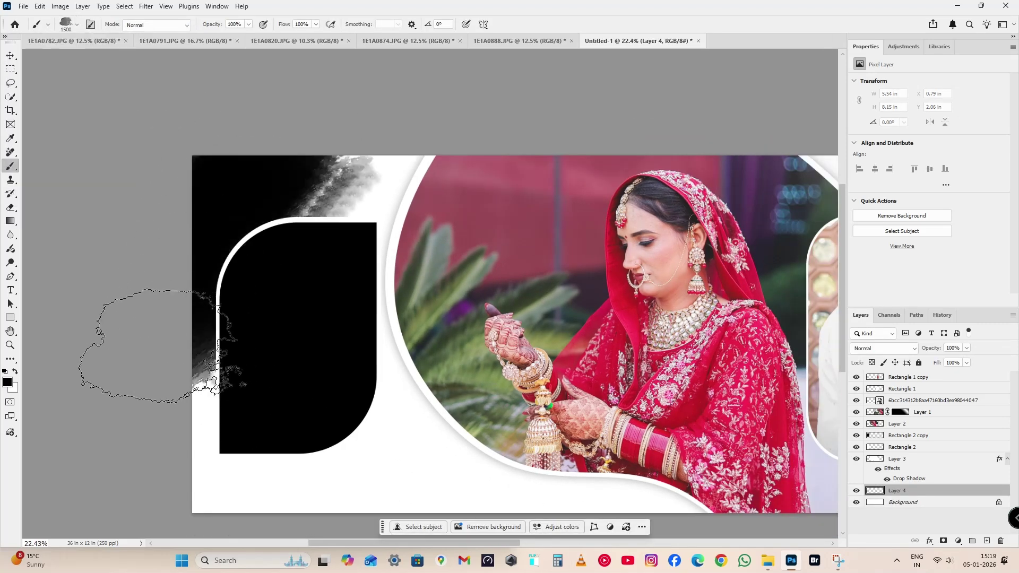
key("ctrl+z")
key("bracketright")
key("bracketright")
key("bracketright")
key("bracketright")
key("bracketright")
key("bracketright")
key("bracketright")
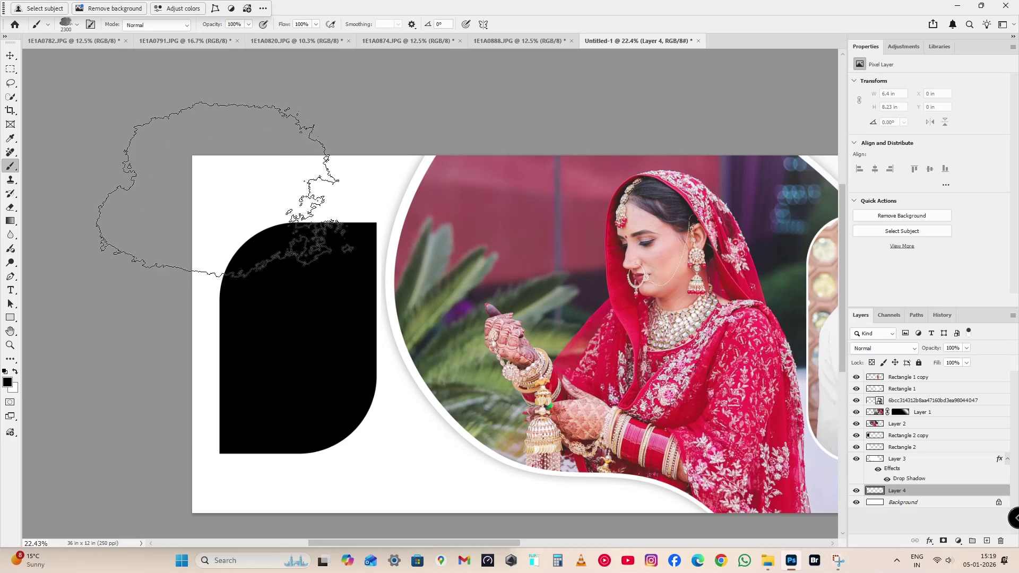
Step: Hide the contextual task bar and set the splash brush's angle jitter to 100% in its Shape Dynamics
left_click(263, 8)
left_click(282, 74)
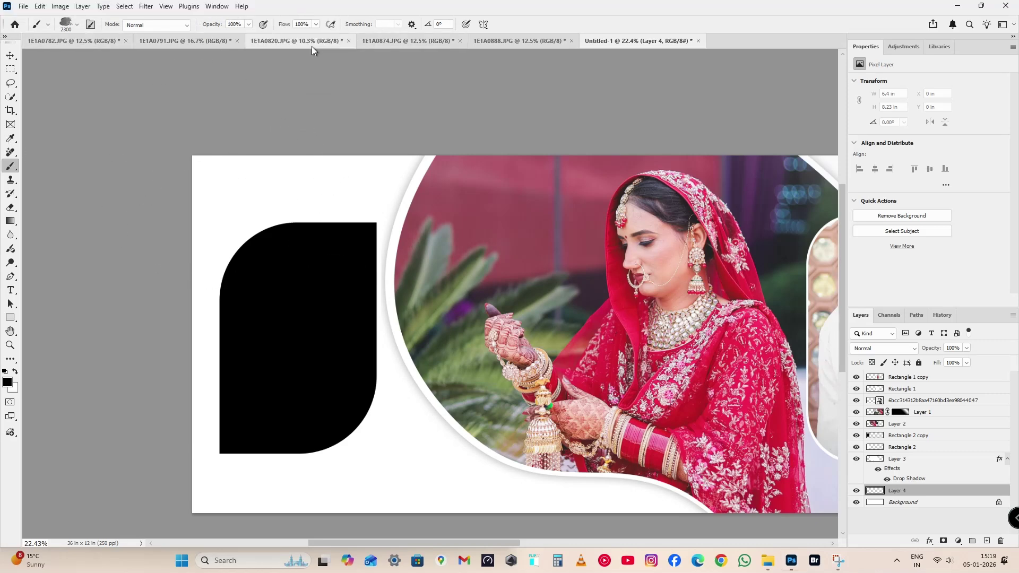
left_click(217, 6)
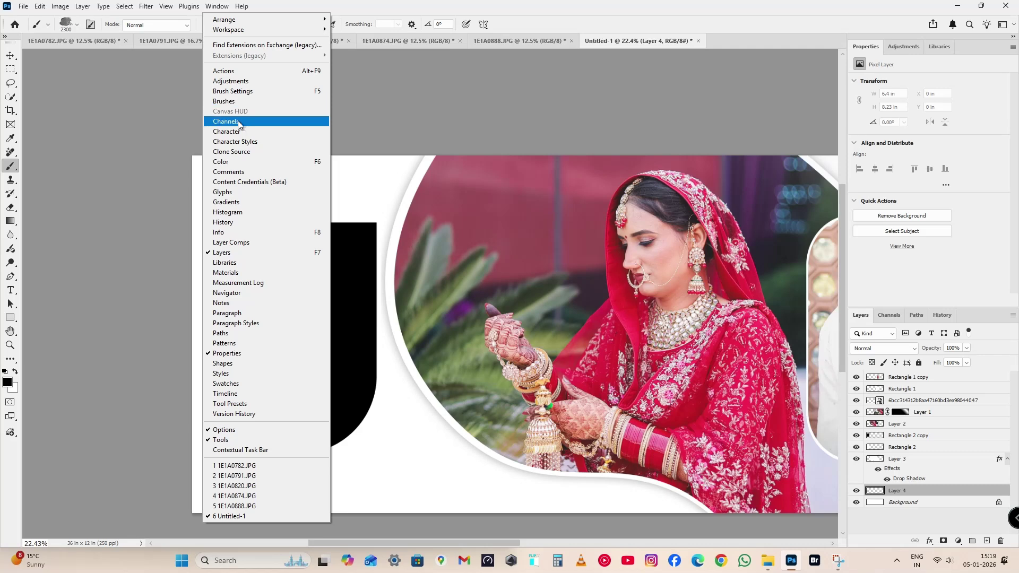
left_click(240, 94)
left_click(691, 93)
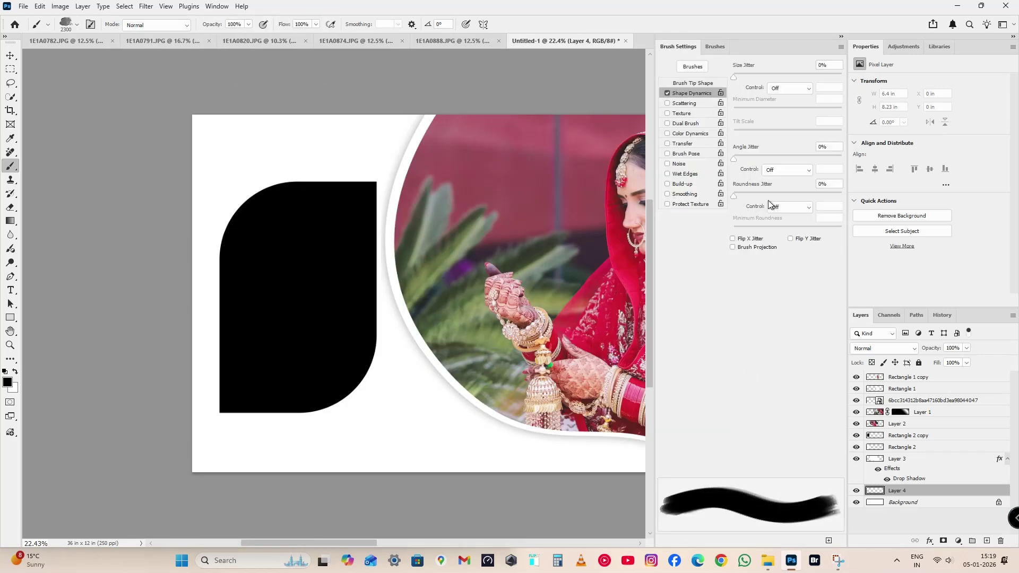
left_click_drag(806, 158, 842, 158)
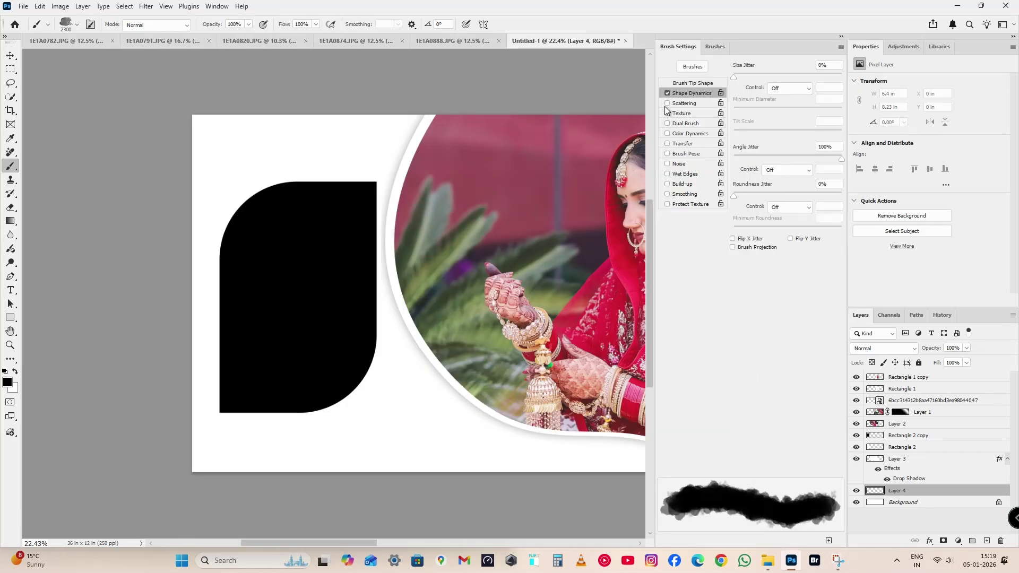
Step: Set the splash brush tip's spacing to 30% and collapse the brush settings
left_click(692, 84)
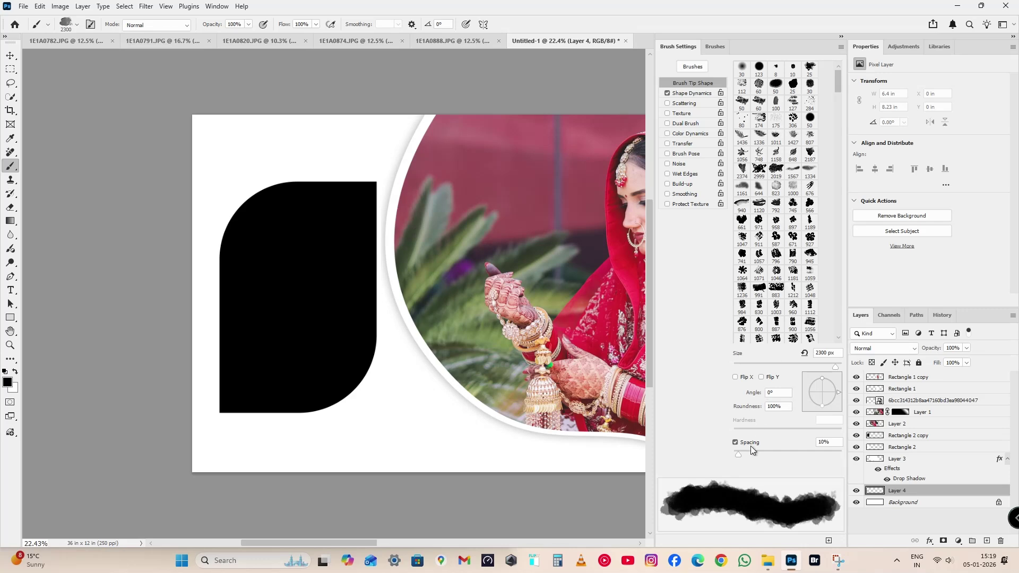
left_click_drag(738, 457, 749, 455)
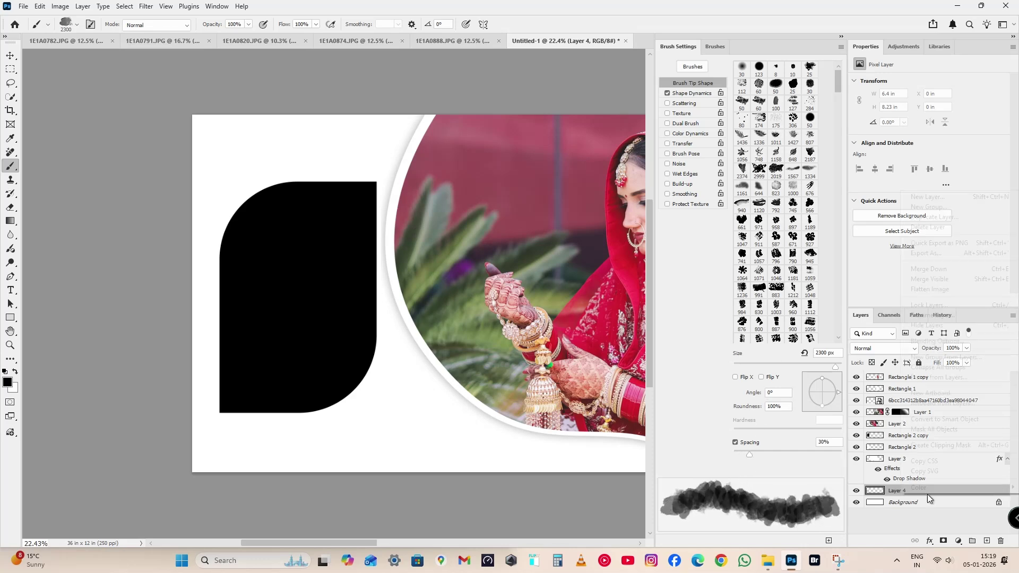
right_click(927, 492)
left_click(919, 520)
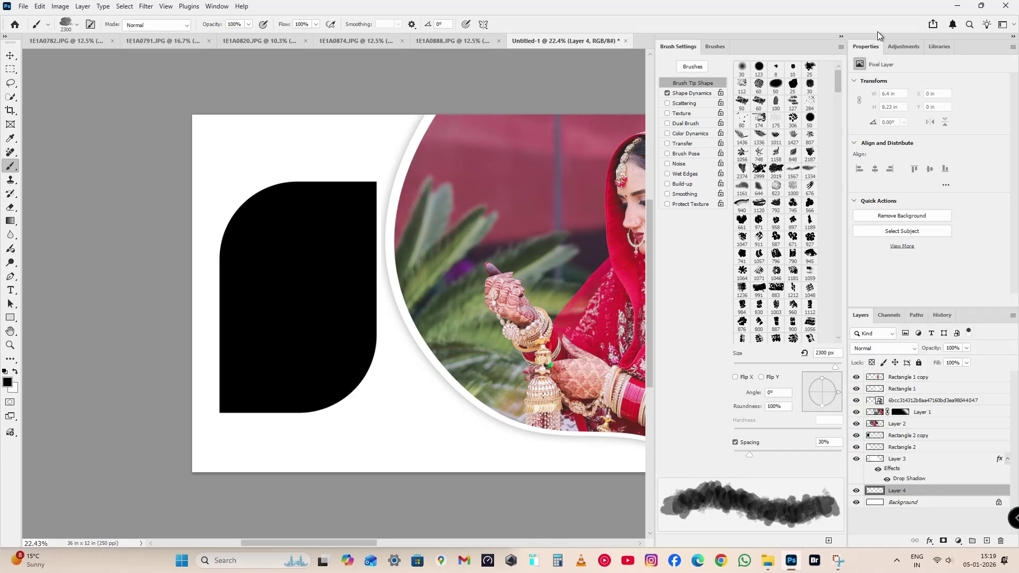
left_click(841, 38)
Step: Paint a black watercolor splash down the spread's left edge on Layer 4 and recolor it with red sampled from the bride's dress
mouse_move(156, 196)
left_mouse_down()
mouse_move(124, 339)
mouse_move(188, 326)
mouse_move(155, 277)
mouse_move(186, 159)
left_mouse_up()
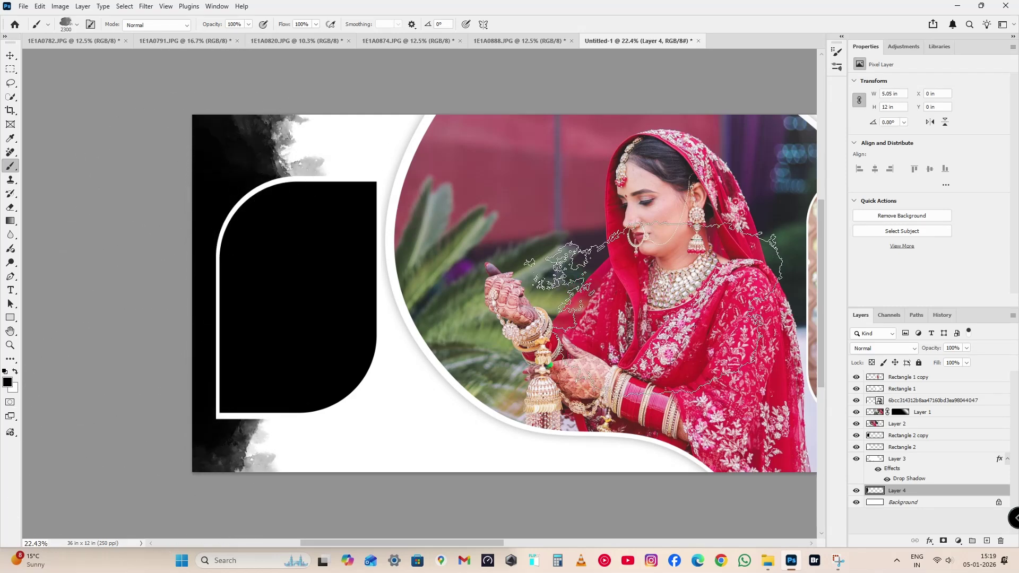
left_click(692, 370, "alt")
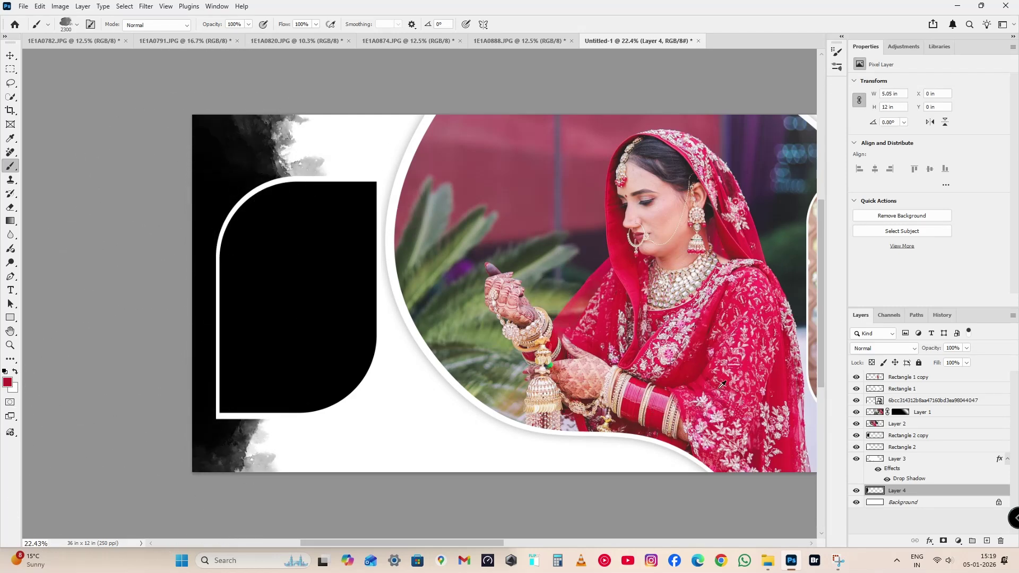
key("v")
left_click(958, 540)
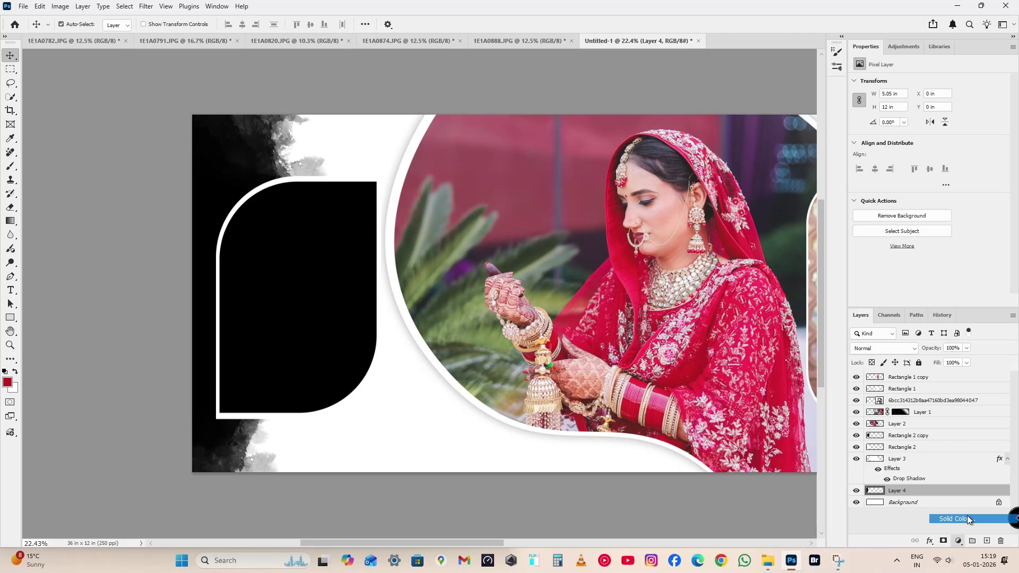
left_click(967, 515)
key("Delete")
Step: Paste the walking couple photo above the black leaf shape, clip it to the shape, scale it to about 37.9%, and merge the two
left_click(302, 291, "ctrl")
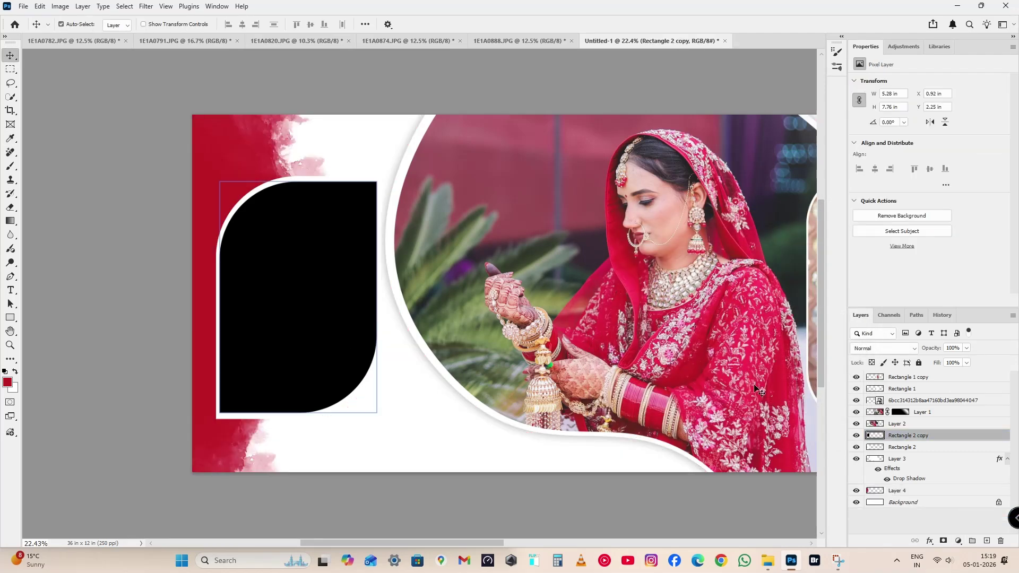
key("ctrl+v")
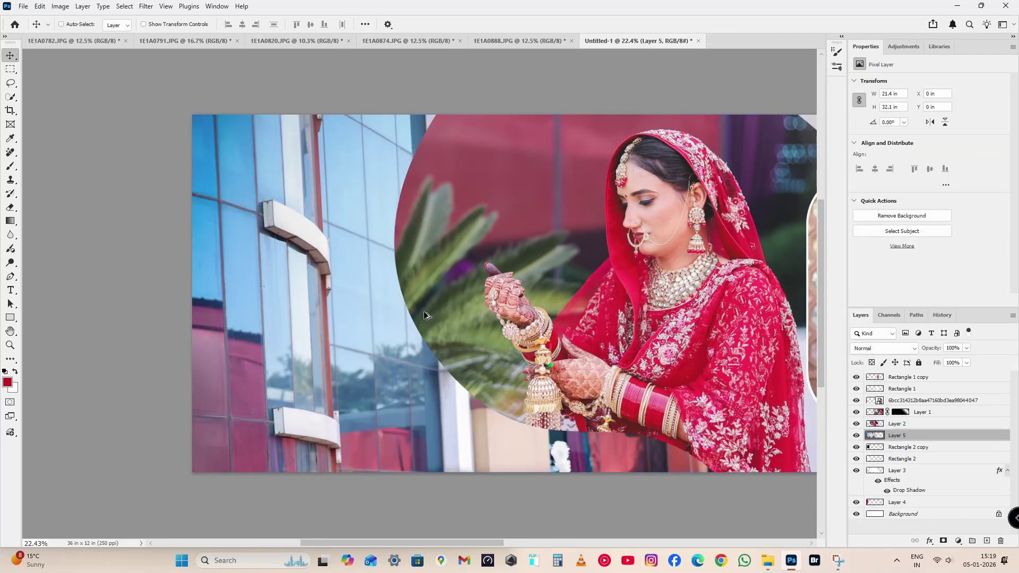
key("ctrl+alt+g")
key("ctrl+t")
left_click_drag(512, 111, 406, 297)
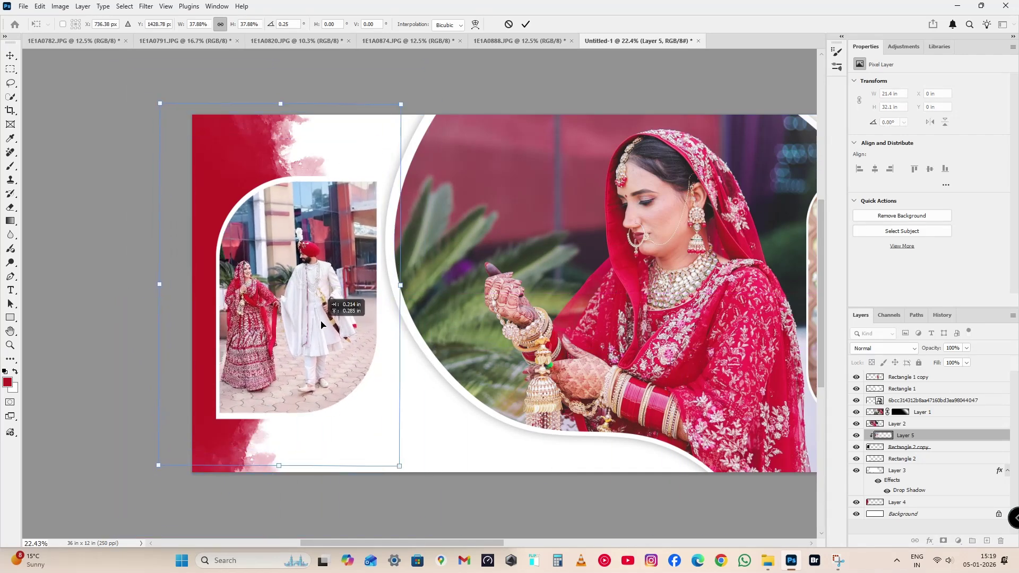
mouse_move(312, 308)
left_mouse_down()
mouse_move(327, 323)
mouse_move(321, 315)
left_mouse_up()
key("Return")
key("ctrl+t")
key("Return")
Step: Look through the open wedding photos for a picture for the next frame, and return to the album spread
left_click(170, 41)
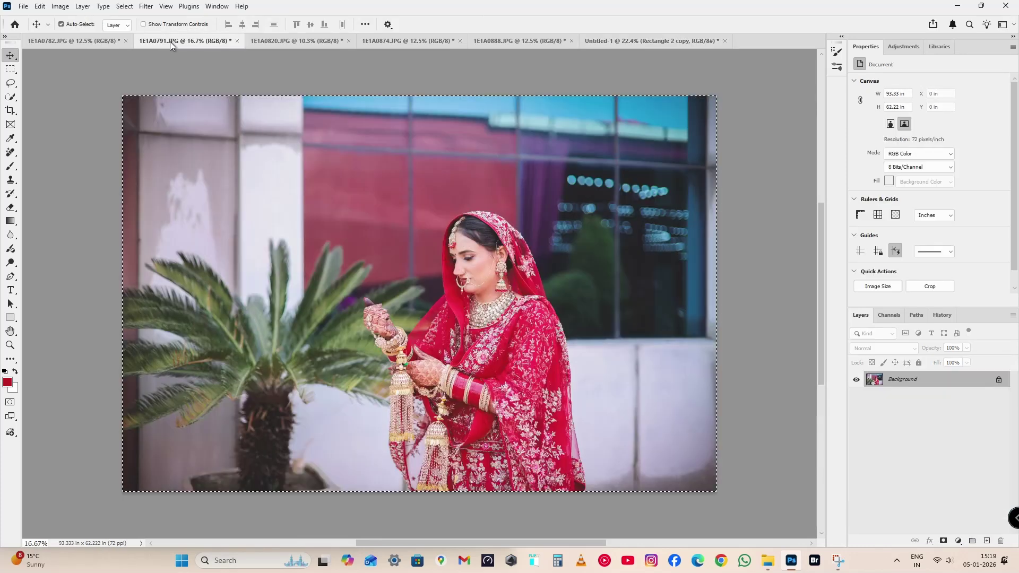
left_click(262, 43)
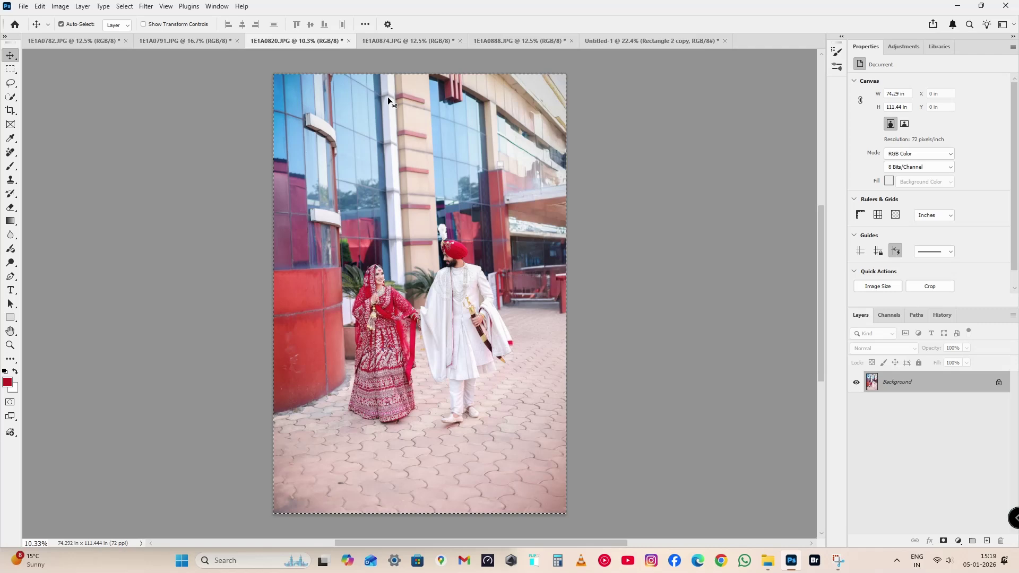
left_click(382, 39)
key("ctrl+Tab")
key("ctrl+Tab")
key("ctrl+Tab")
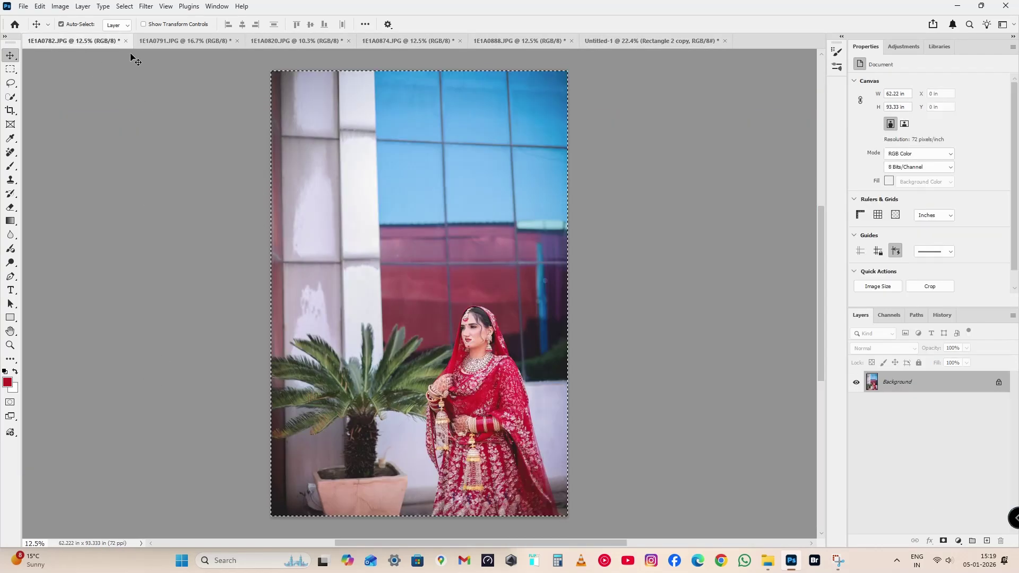
left_click(610, 41)
Step: Duplicate the leaf-shaped couple photo together with its white border, offset the copies toward the large portrait, and flip them horizontally
left_click_drag(412, 244, 495, 207)
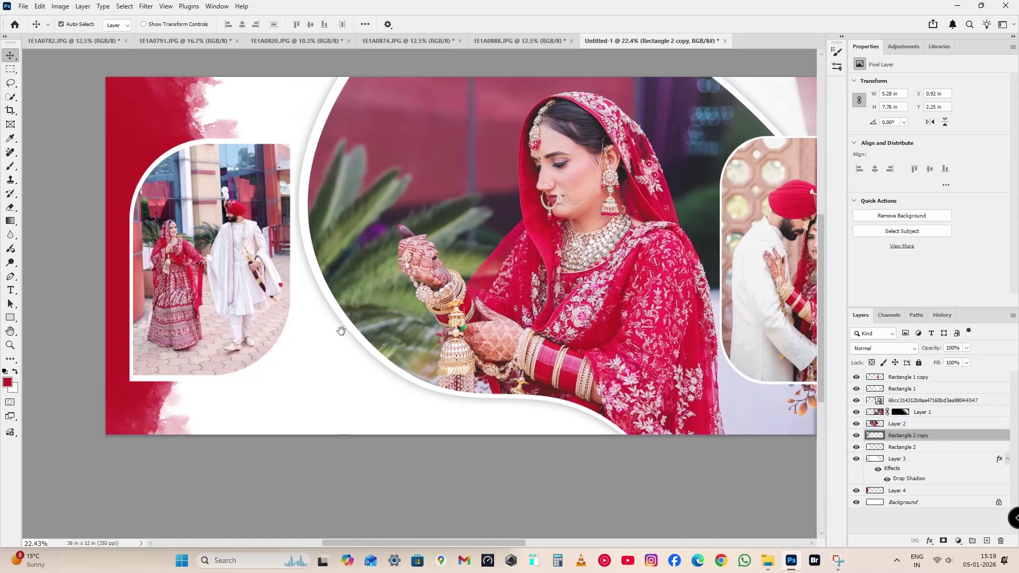
left_click(901, 447, "ctrl")
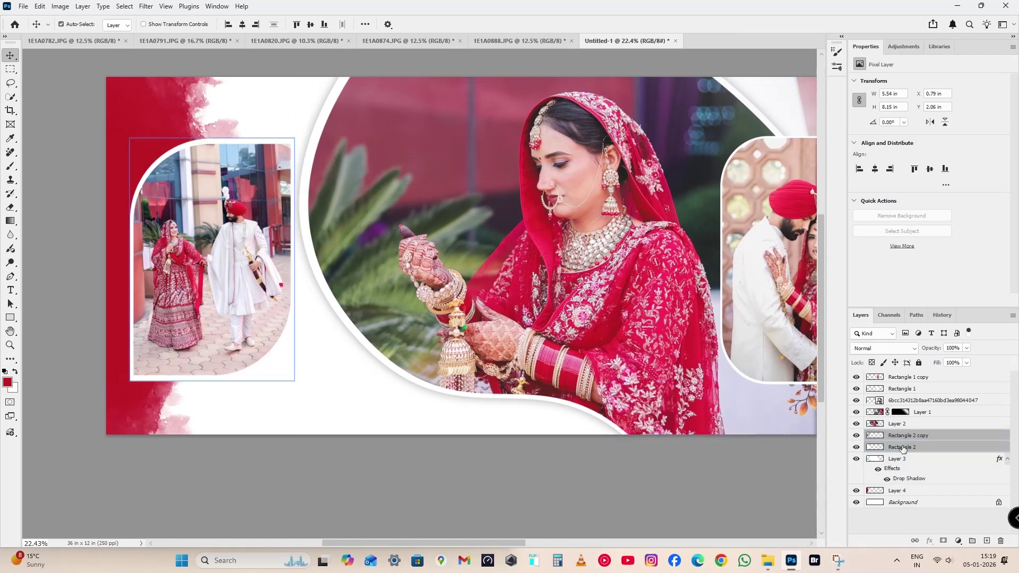
key("ctrl+alt+t")
left_click_drag(223, 289, 375, 362)
right_click(375, 362)
left_click(409, 340)
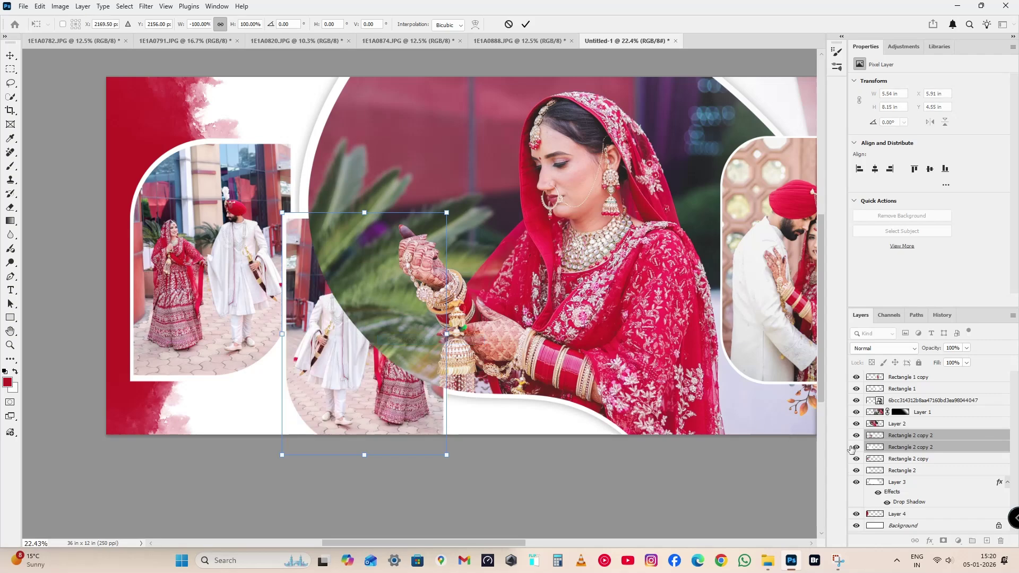
Step: Move the flipped frame copies to the top of the layer stack and shrink them to a photo shape of about 3.51 x 5.16 in
left_click_drag(916, 438, 902, 374)
scroll(458, 331, "up", 1)
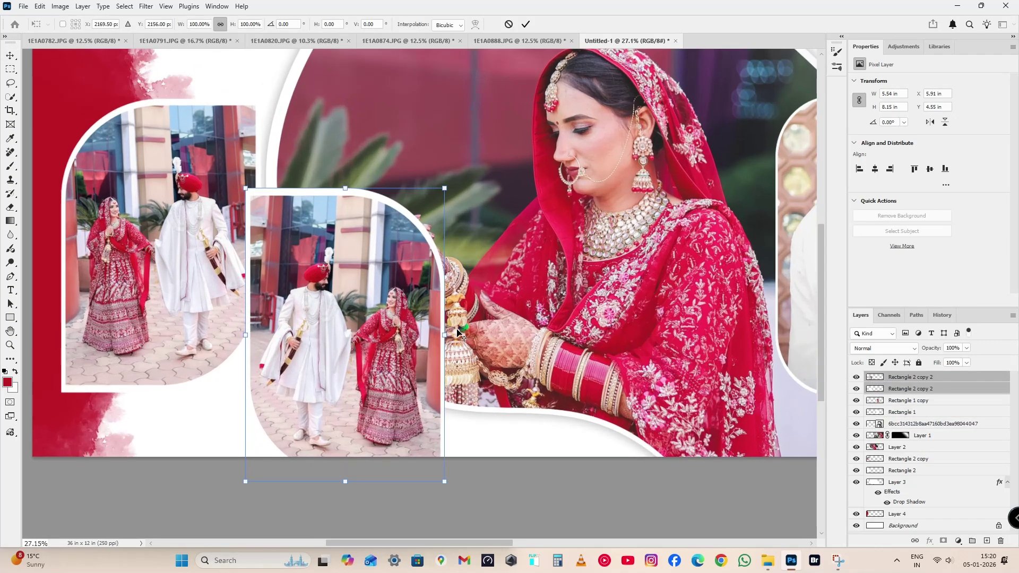
left_click_drag(447, 340, 353, 346)
key("Return")
Step: Paste the couple photo with the lattice wall, clip it to the small leaf shape, scale it to about 25.3%, and merge the two
key("ctrl+v")
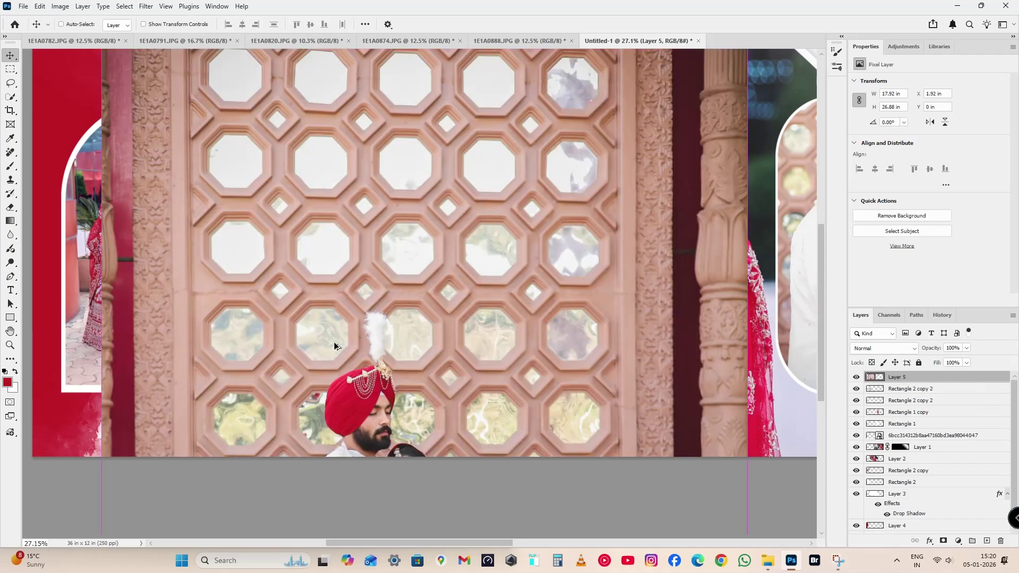
key("ctrl+alt+g")
key("ctrl+t")
left_click_drag(748, 507, 528, 495)
left_click_drag(455, 437, 355, 293)
left_click_drag(391, 428, 409, 424)
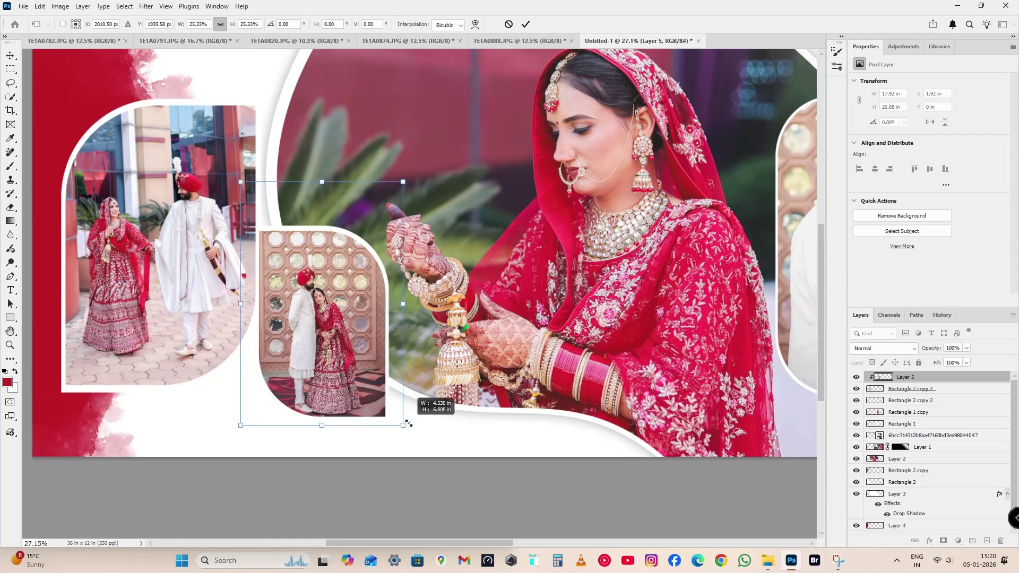
left_click_drag(355, 397, 353, 391)
key("Return")
key("ctrl+e")
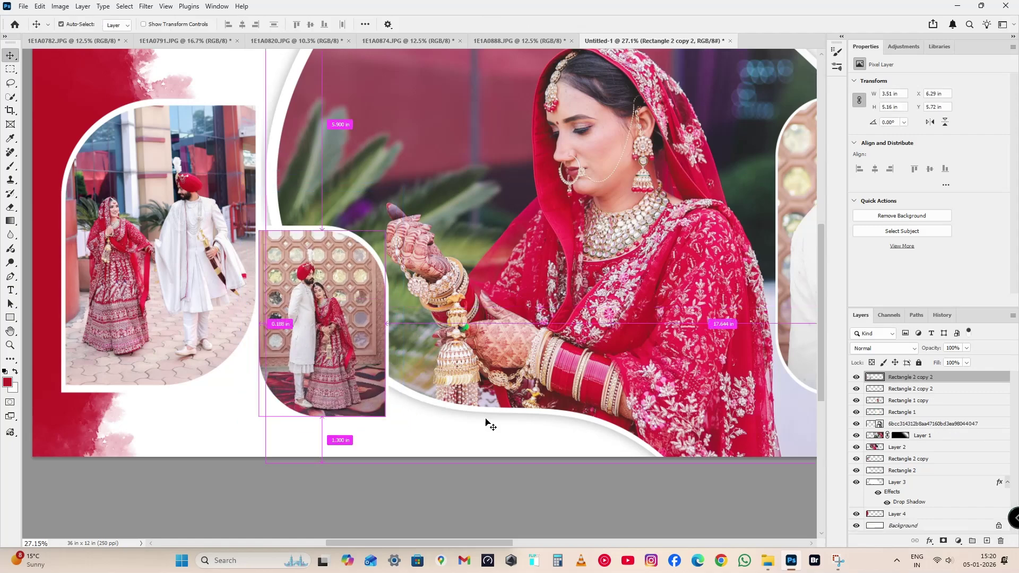
Step: Place the pink rose bouquet PNG starting with 23c4dea9 from the Flowers Png folder 08 into the spread
key("ctrl+0")
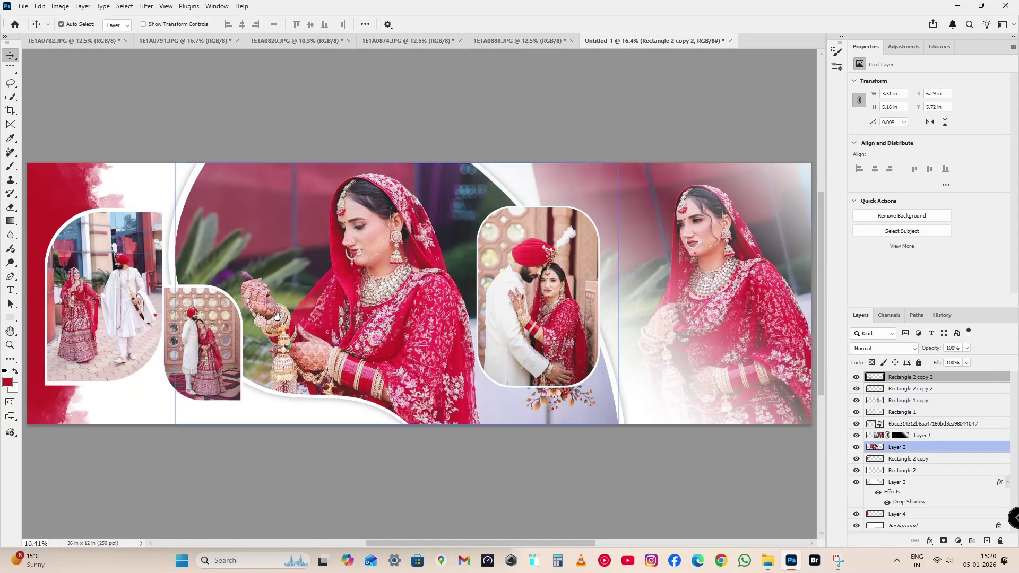
scroll(424, 339, "left", 3)
left_click(768, 560)
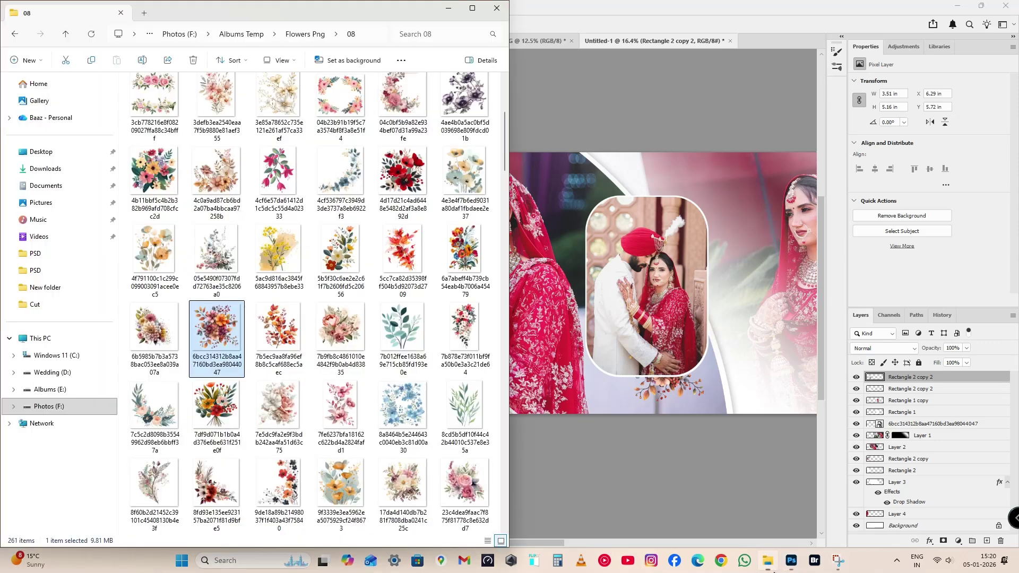
left_click_drag(465, 484, 592, 467)
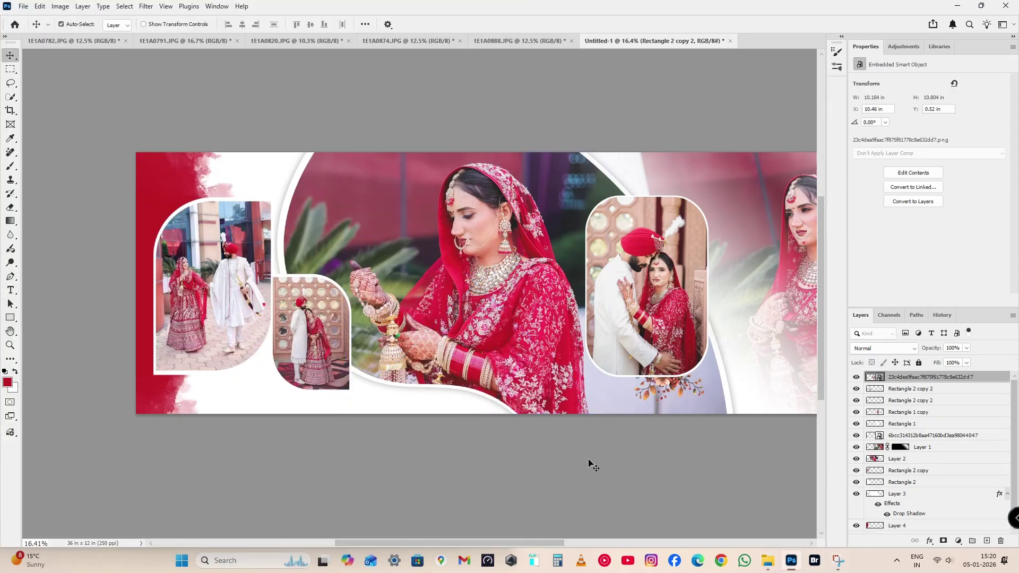
Step: Close the Properties panel group and move the rose bouquet layer directly above the Background
left_click(1013, 47)
left_click(982, 66)
left_click(945, 243)
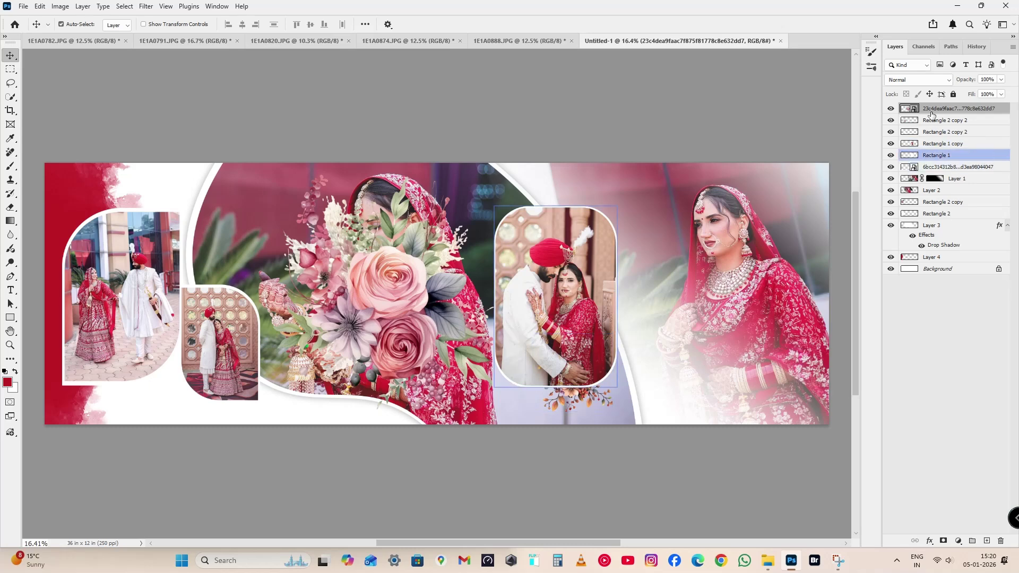
left_click_drag(950, 108, 945, 257)
Step: Scale the rose bouquet to about 40.9% and place it at the spread's upper edge between the larger leaf photo and the curved portrait
key("ctrl+t")
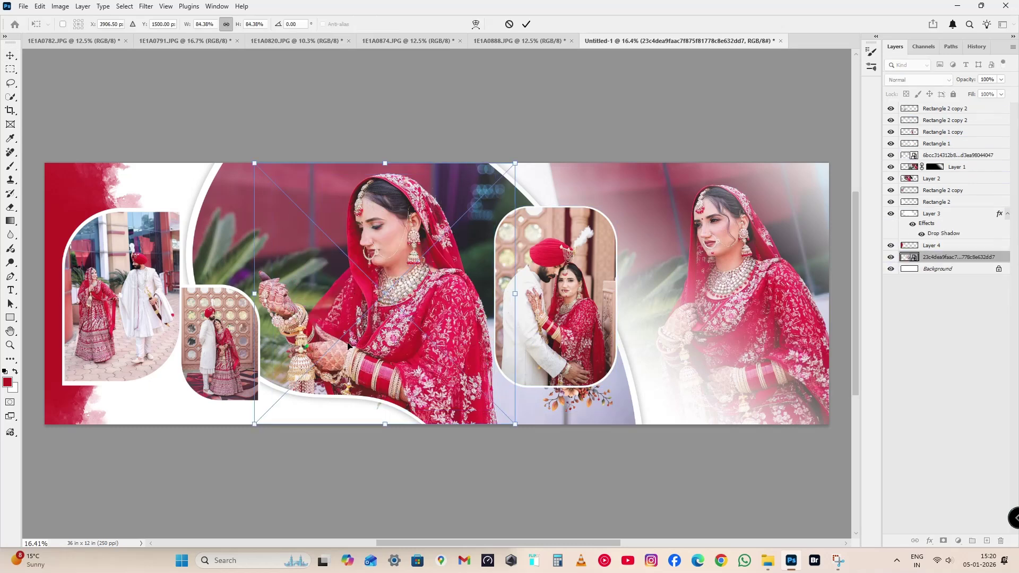
left_click_drag(334, 340, 162, 397)
left_click_drag(270, 342, 203, 330)
left_click_drag(140, 382, 218, 257)
key("Return")
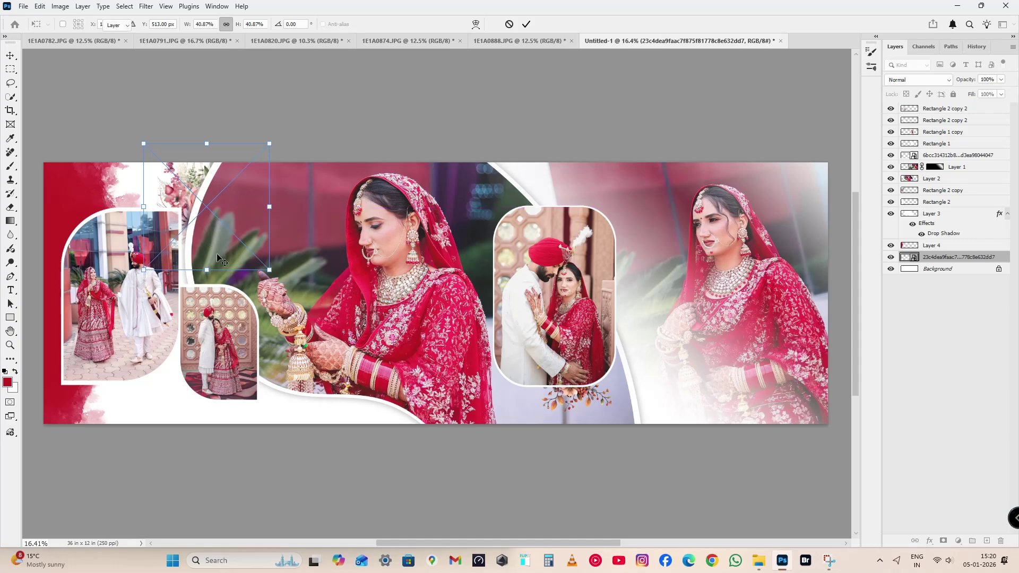
Step: Add the red text "The Couple" just below the larger leaf-shaped photo
scroll(113, 381, "up", 4)
left_click_drag(159, 430, 419, 461)
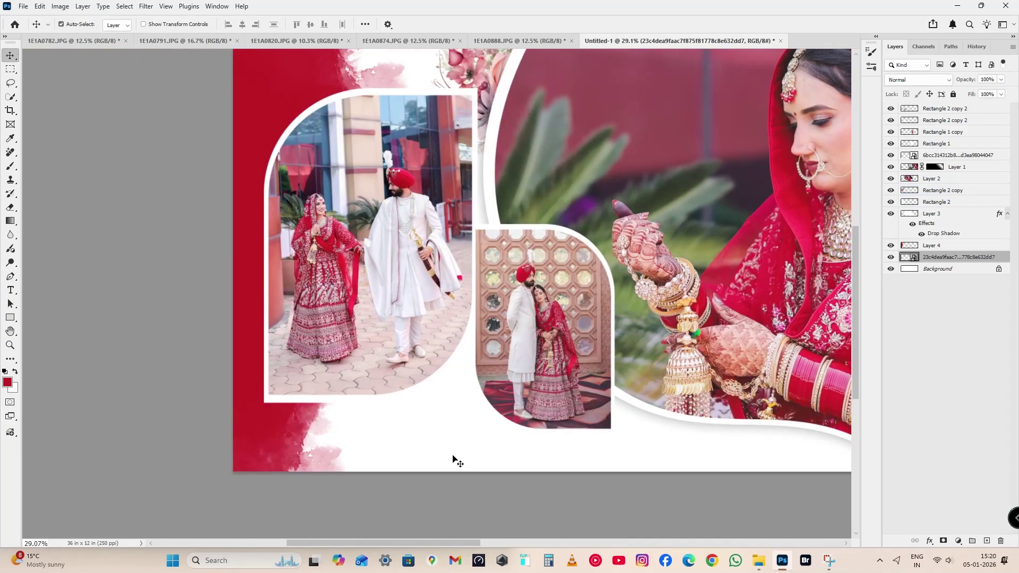
key("t")
left_click(389, 431)
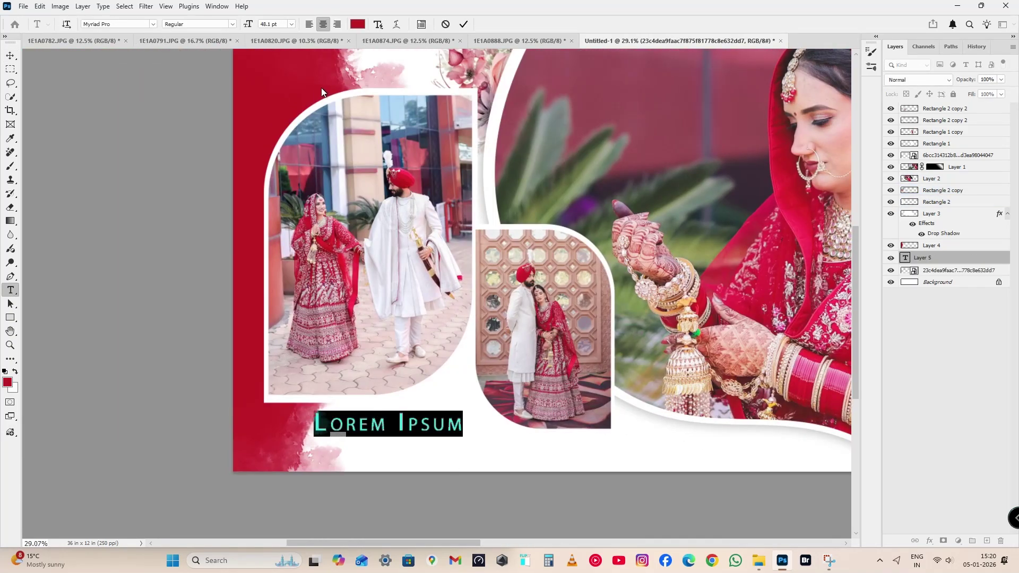
type("The C")
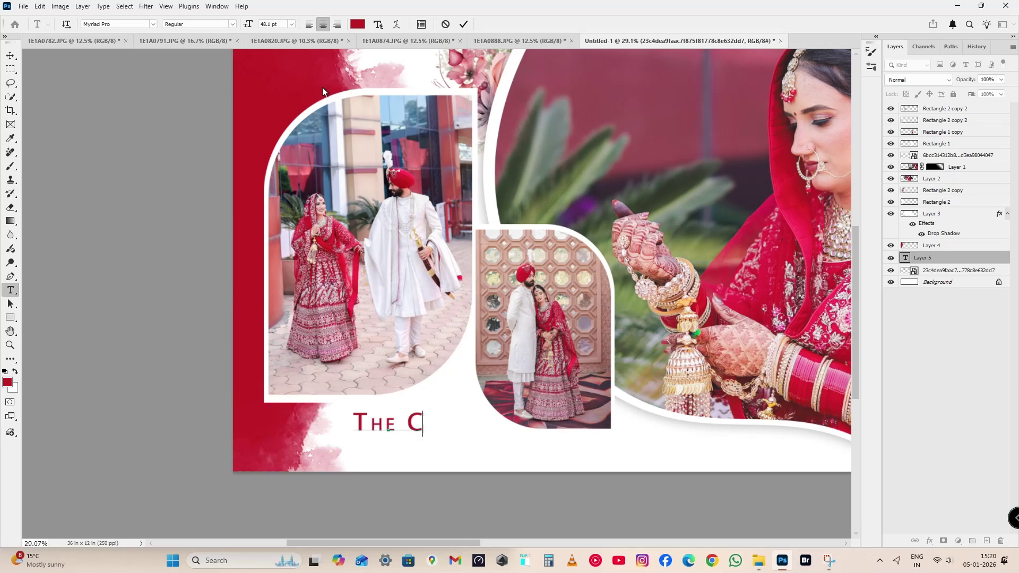
type("ouple")
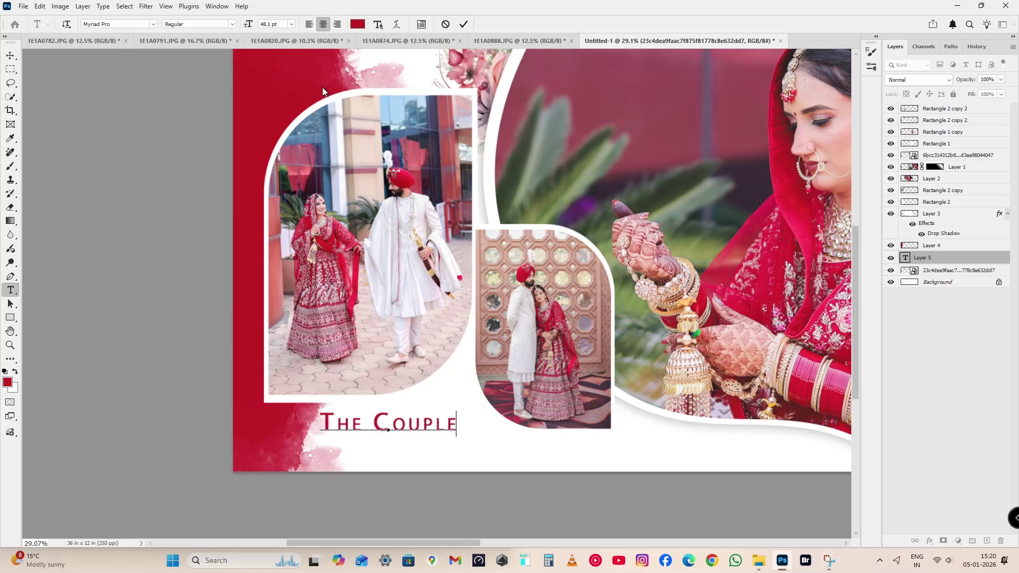
Step: Set the "The Couple" title in the Night Lover Demo font and scale it to about 40.15 pt below the larger leaf photo
key("ctrl+a")
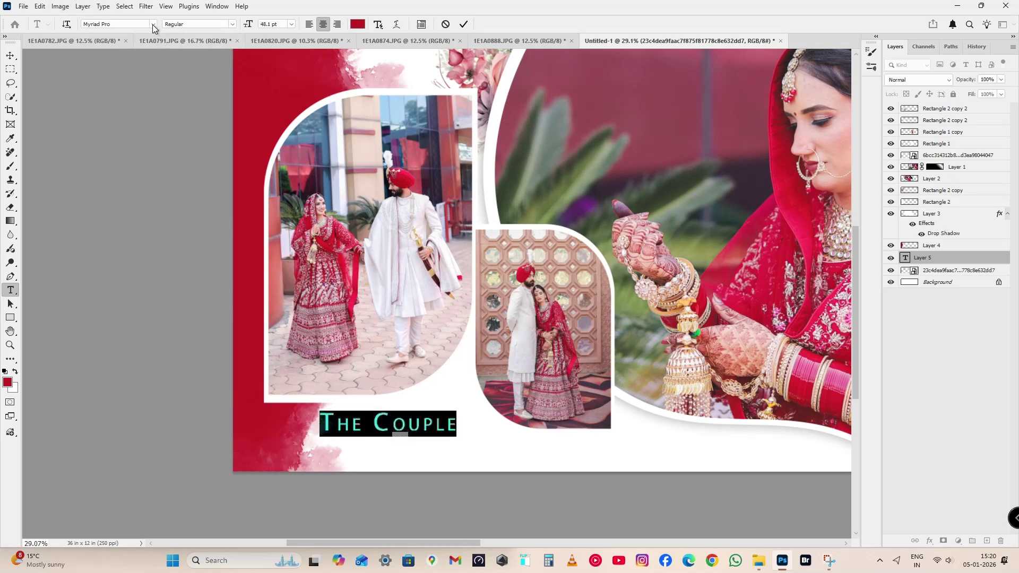
left_click(153, 25)
left_click(307, 93)
key("ctrl+t")
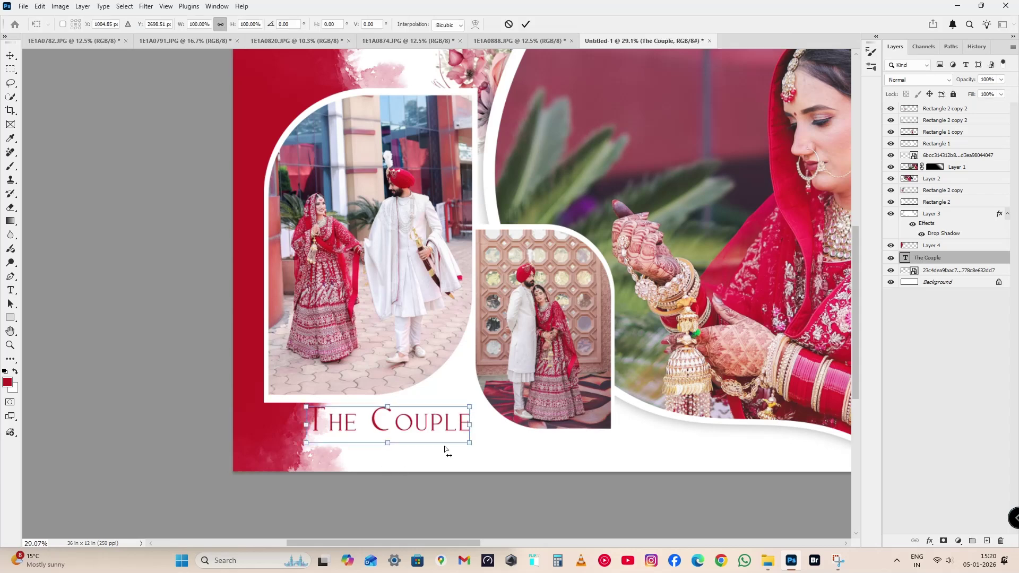
scroll(445, 449, "up", 2)
left_click_drag(471, 442, 482, 405)
key("Return")
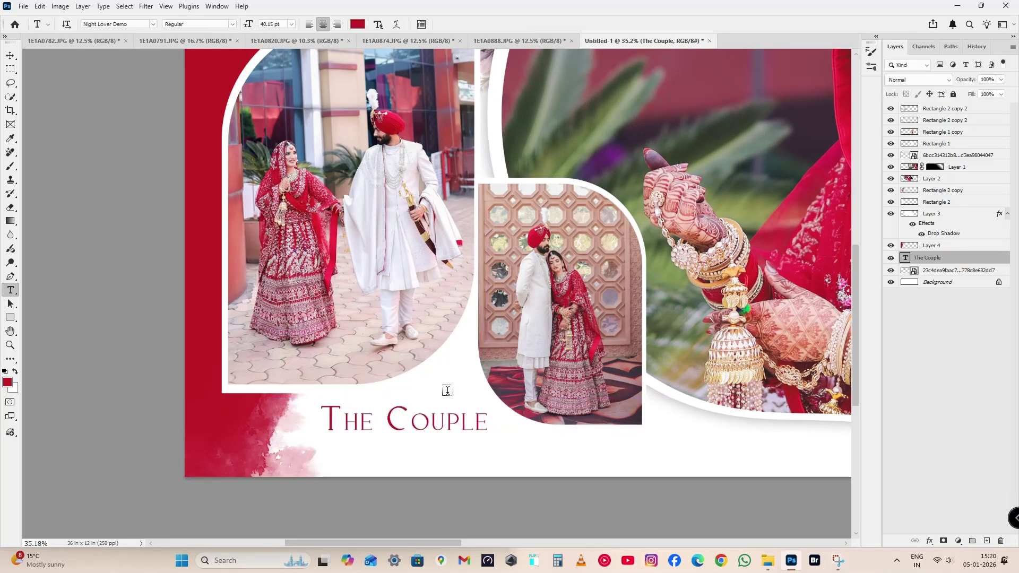
Step: Try the NORDSTOVE font on the whole "The Couple" title
left_click(425, 412)
key("ctrl+a")
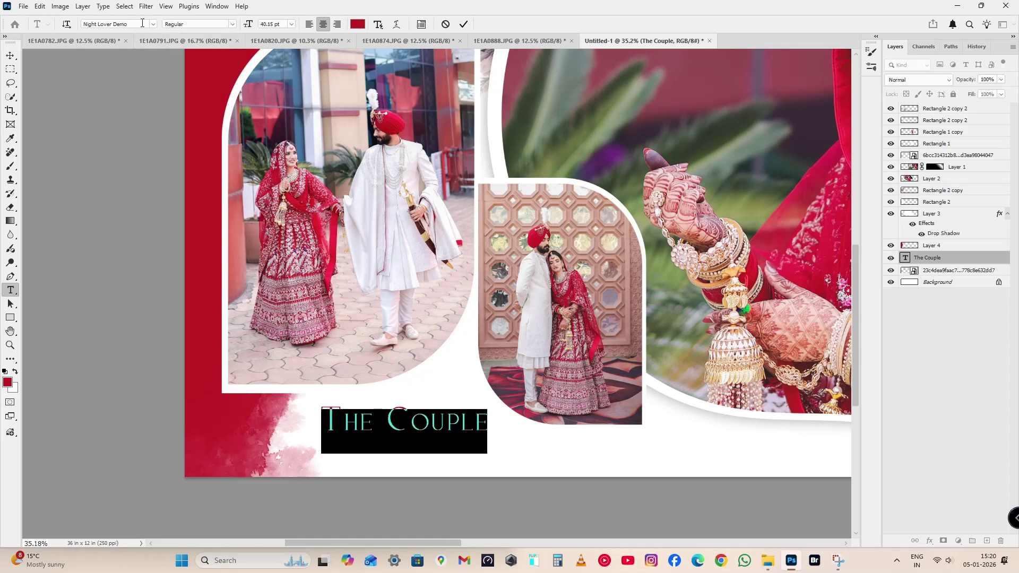
left_click(153, 24)
left_click(316, 140)
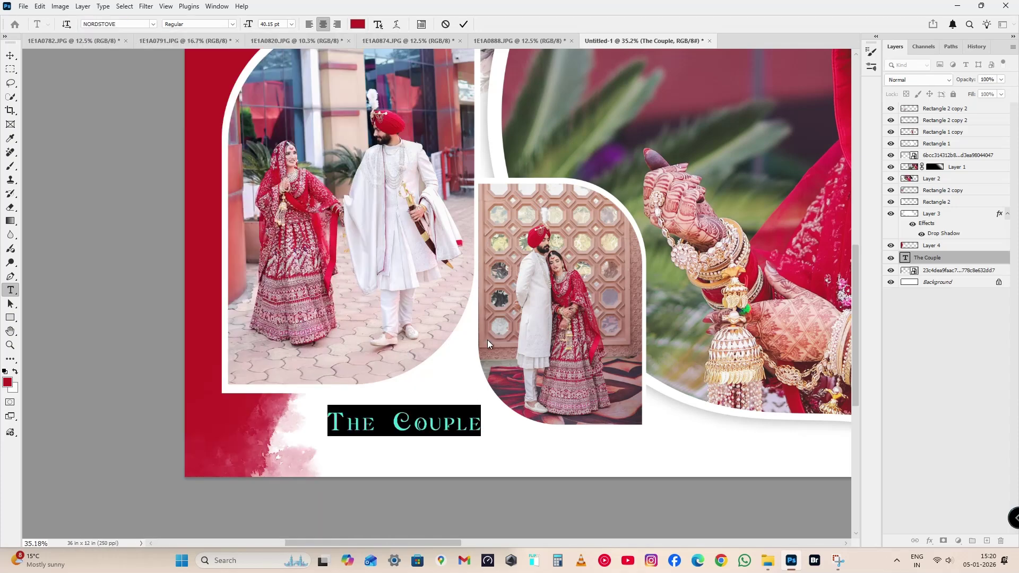
Step: Turn off faux bold for the whole title in the character settings and set its font to against Regular
left_click(225, 7)
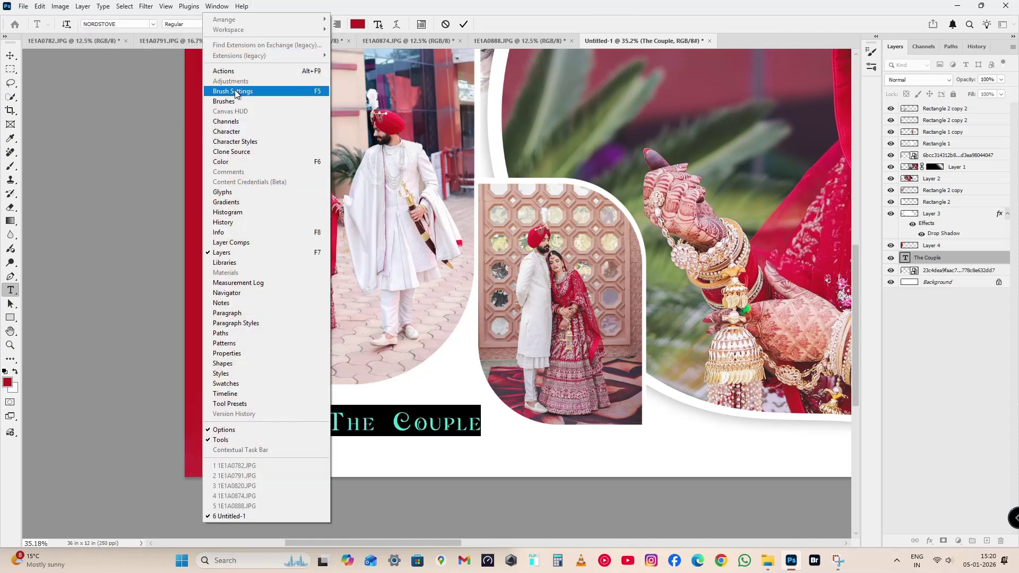
left_click(297, 132)
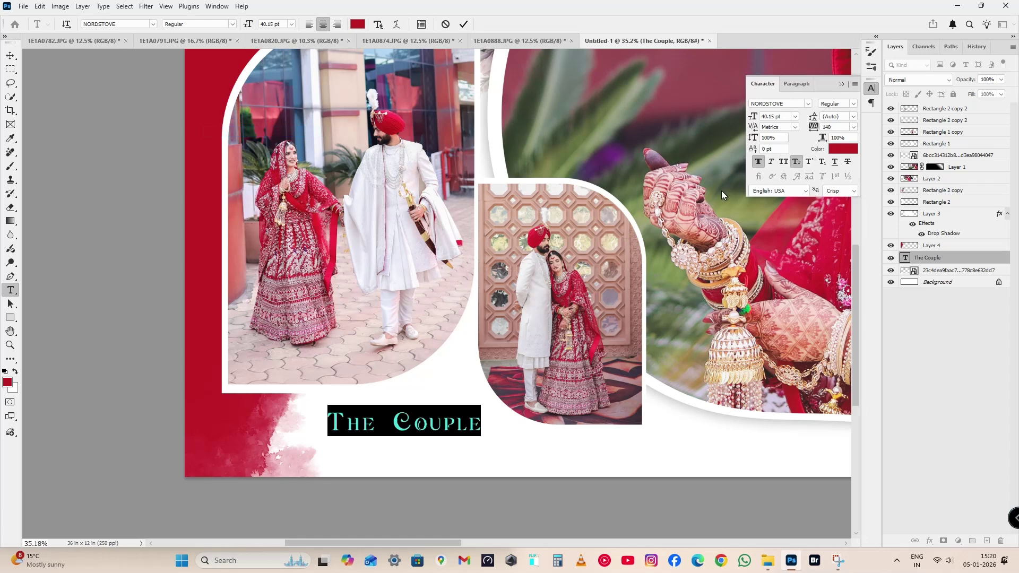
triple_click(406, 413)
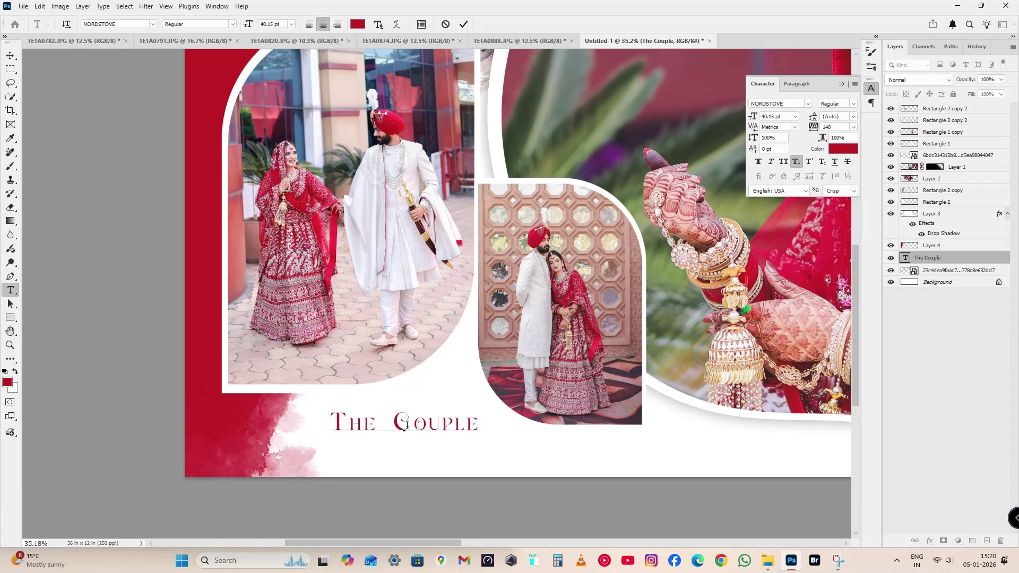
left_click(152, 23)
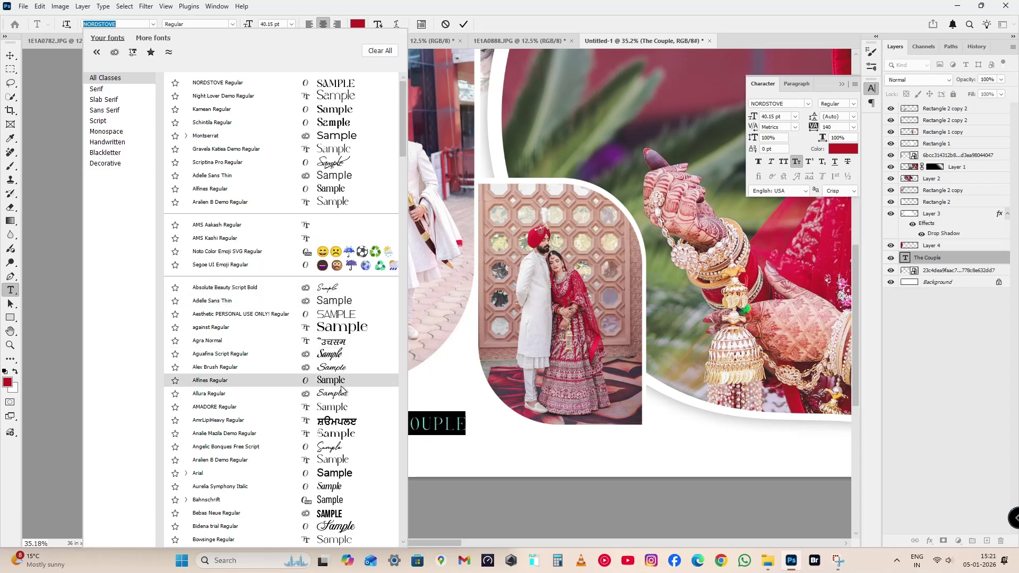
left_click(356, 328)
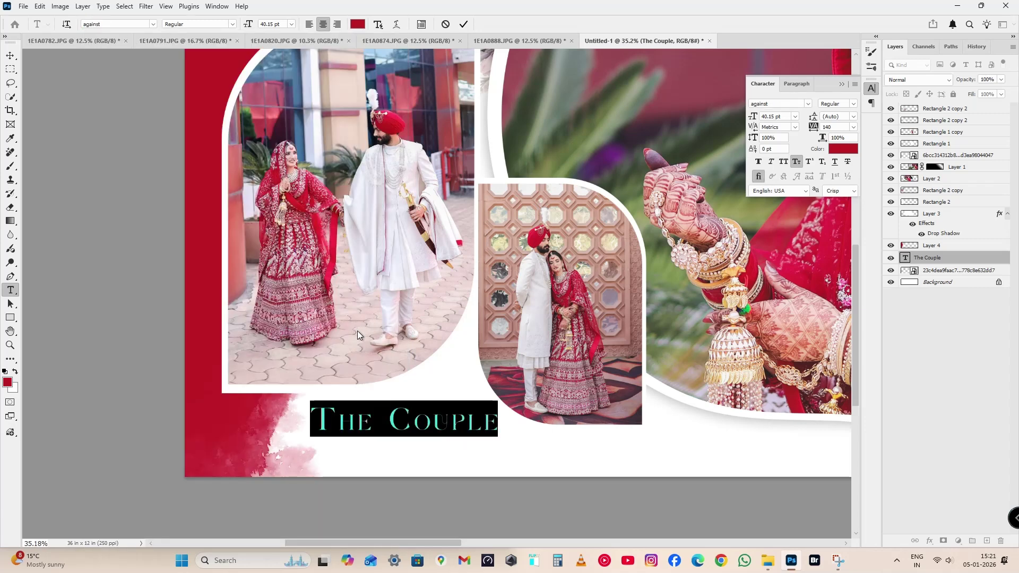
left_click(393, 395)
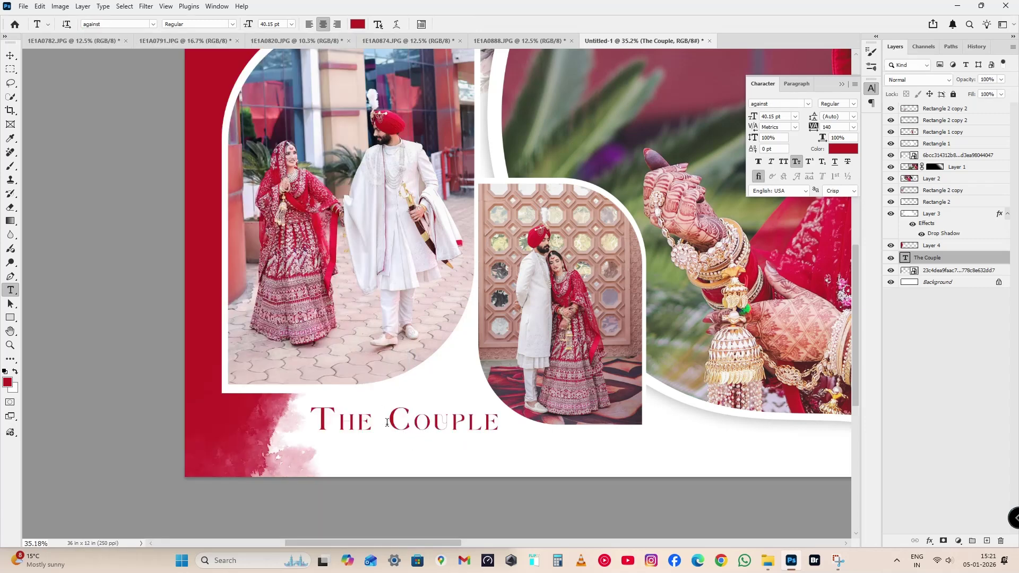
Step: Enlarge only the word "Couple" in the title to 60 pt and commit the text
left_click_drag(389, 419, 519, 428)
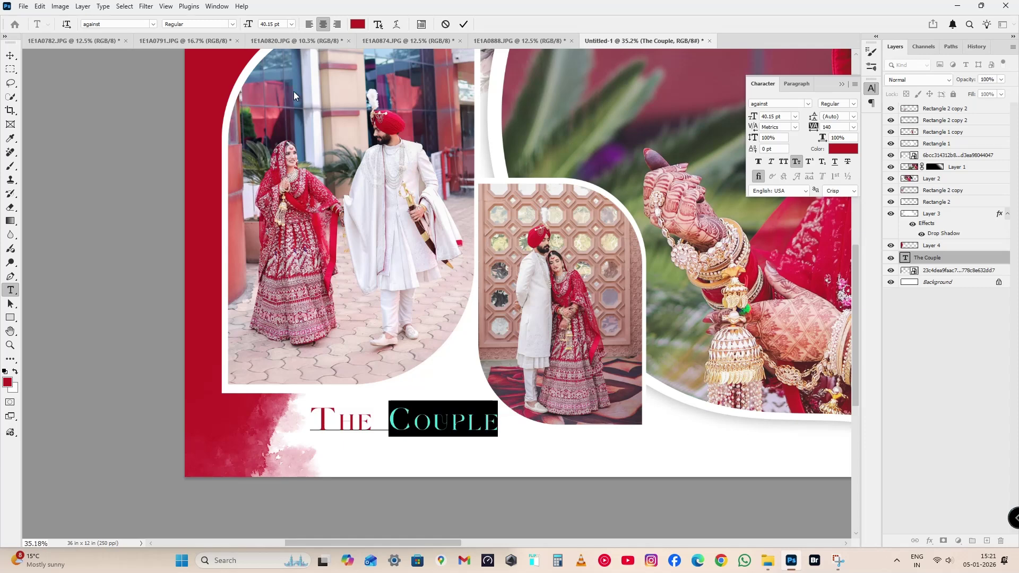
left_click(291, 24)
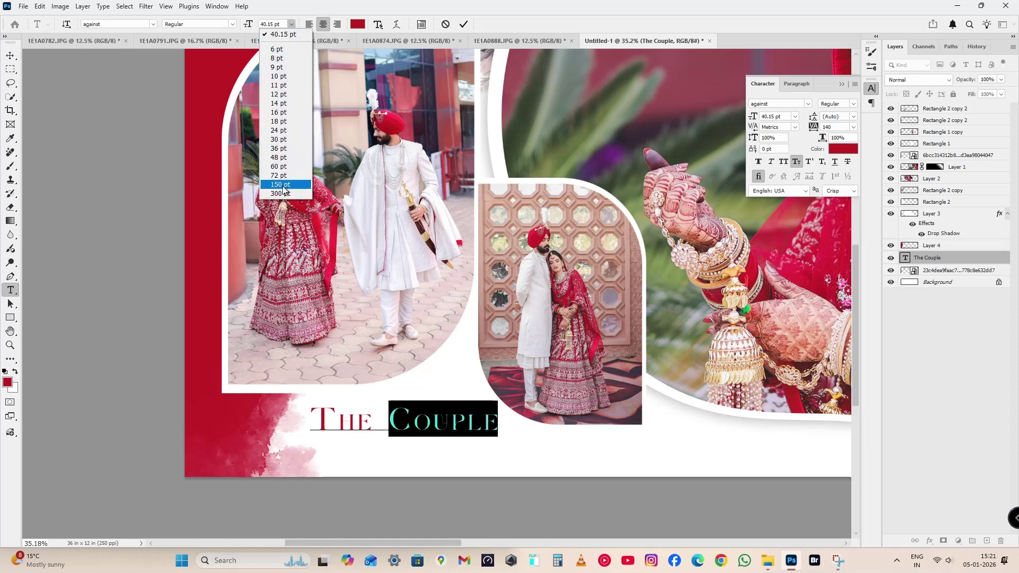
left_click(281, 167)
key("ctrl+Return")
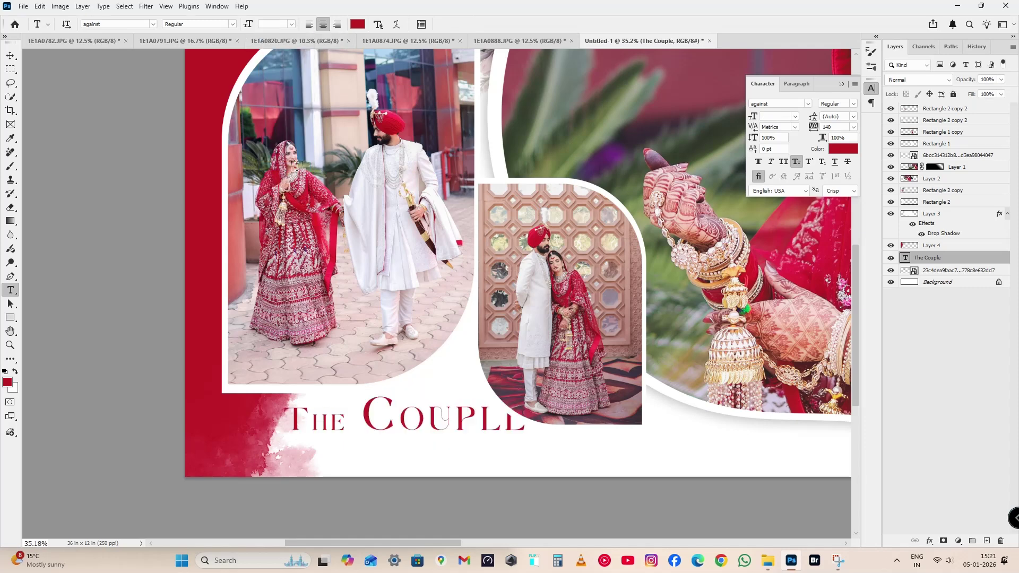
Step: Scale the title to about 70.83% and fit it between the red brush texture and the smaller leaf photo
key("v")
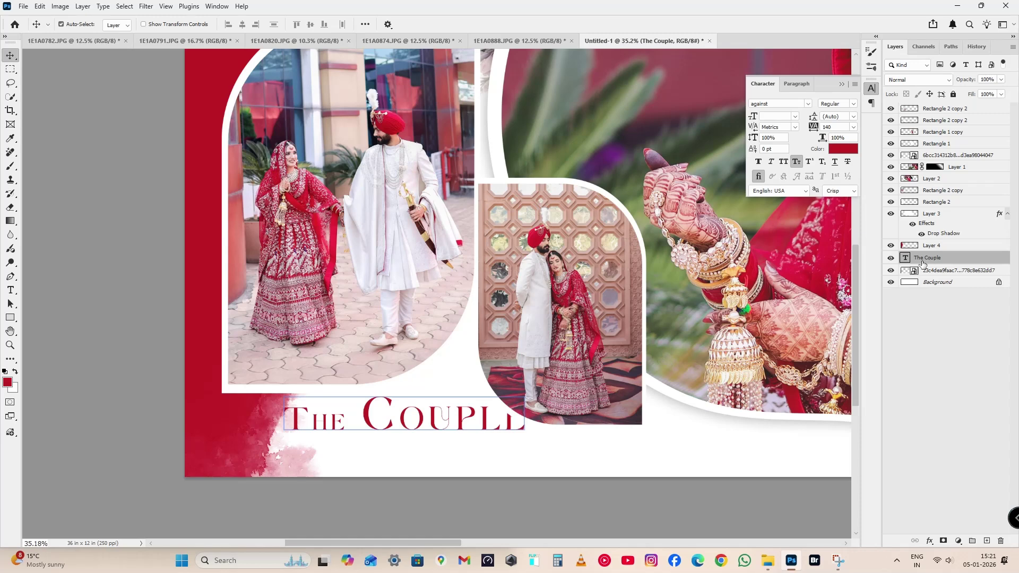
key("ctrl+t")
left_click_drag(524, 429, 441, 419)
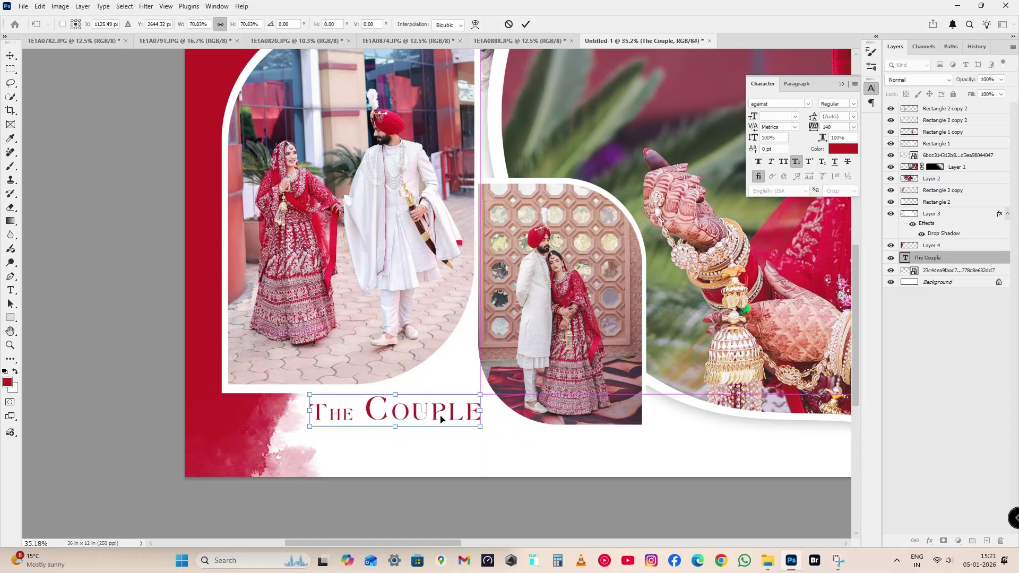
key("Return")
key("t")
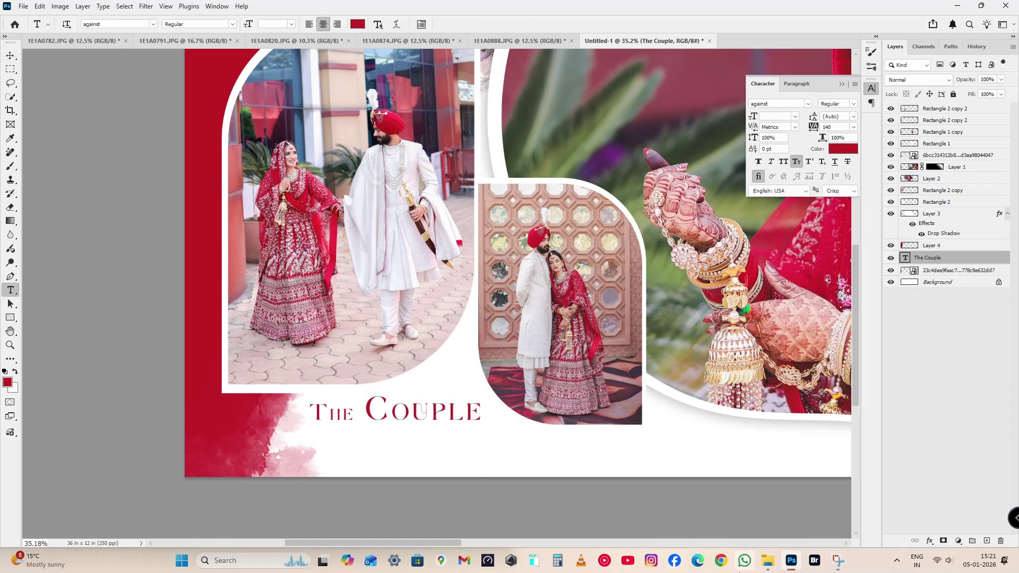
Step: Switch to Chrome, search Google for "couple quotes in english" and open the Good Housekeeping love captions article
key("alt+Tab")
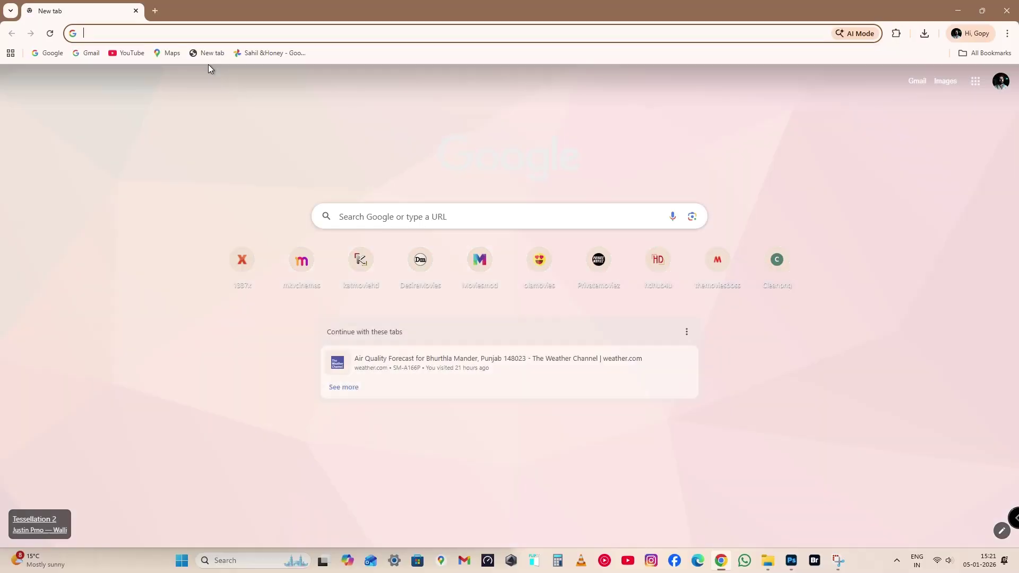
left_click(383, 213)
type("couple")
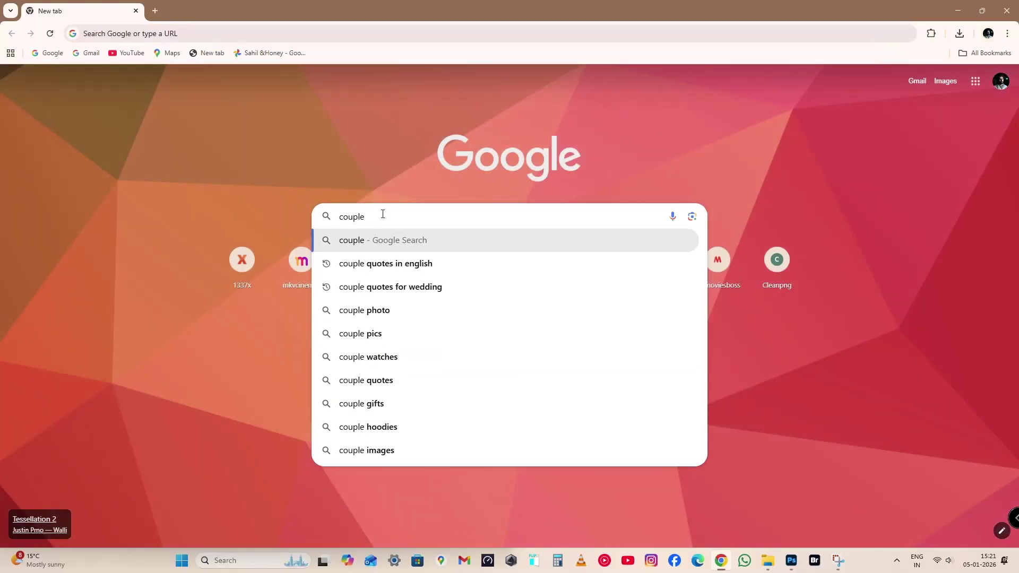
key("Down")
key("Return")
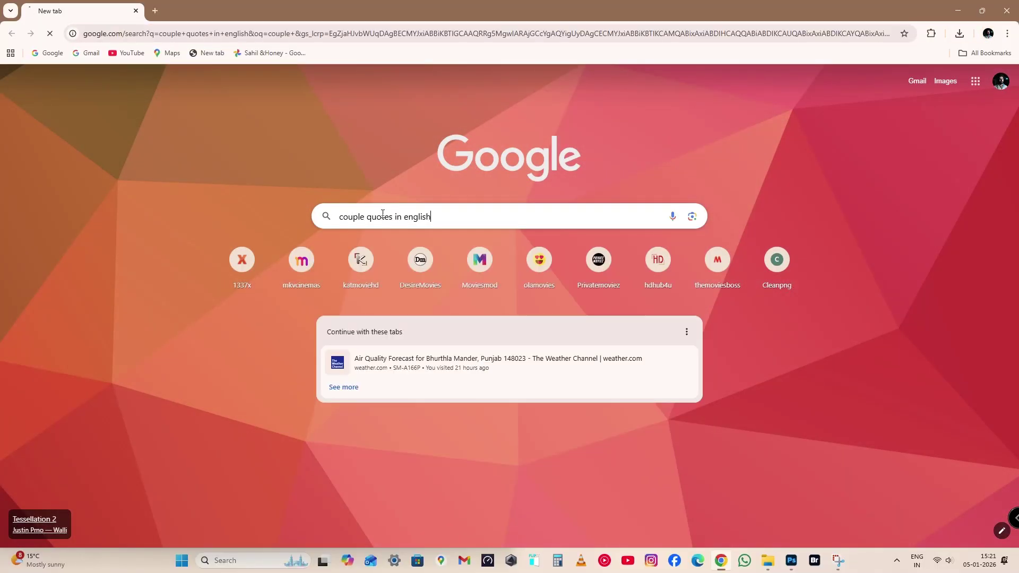
left_click(254, 491)
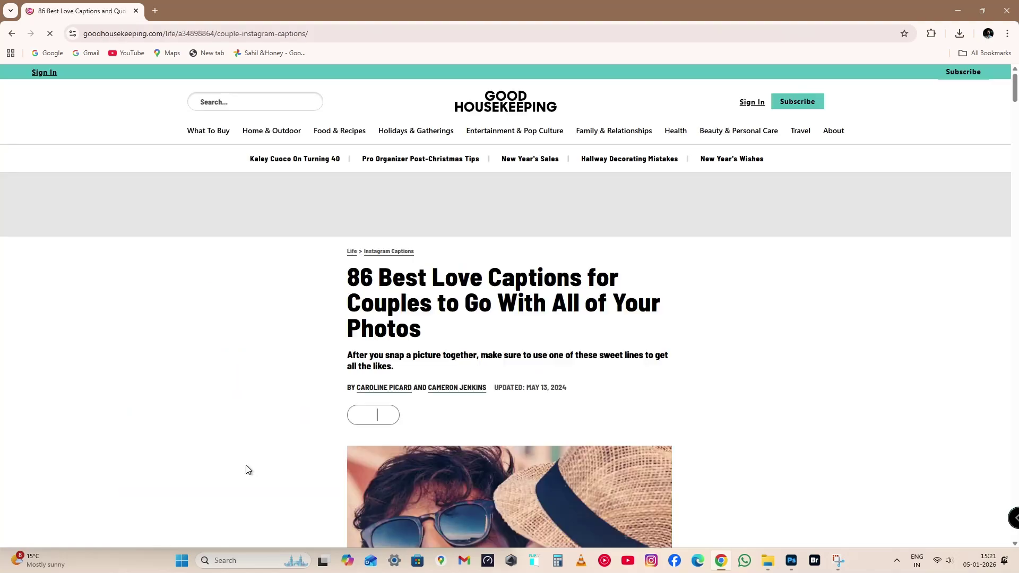
Step: Find the caption "How lucky am I that of all the fish in the sea, I caught you." in the article and copy it
scroll(505, 374, "down", 10)
scroll(518, 363, "down", 20)
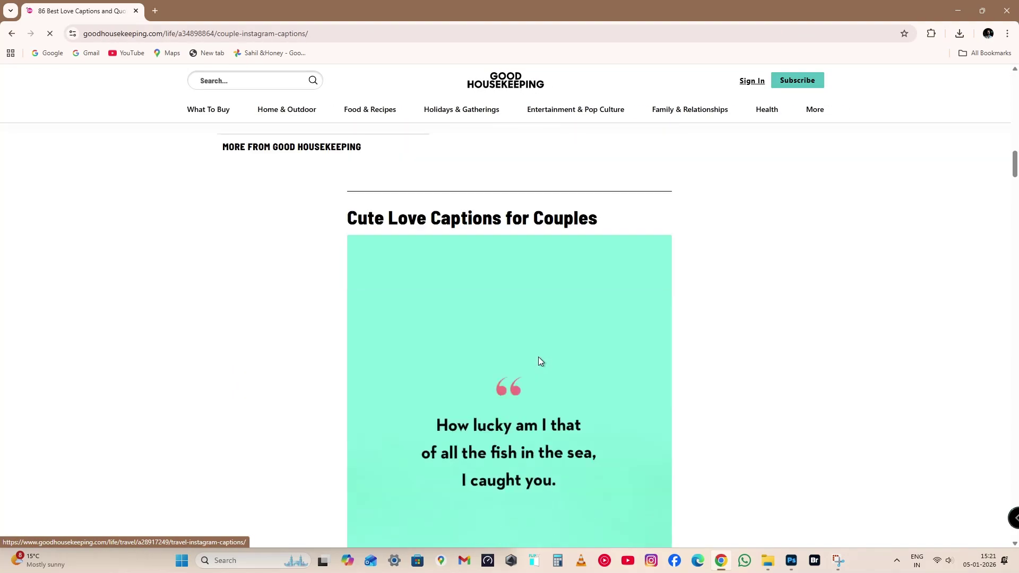
scroll(552, 370, "down", 5)
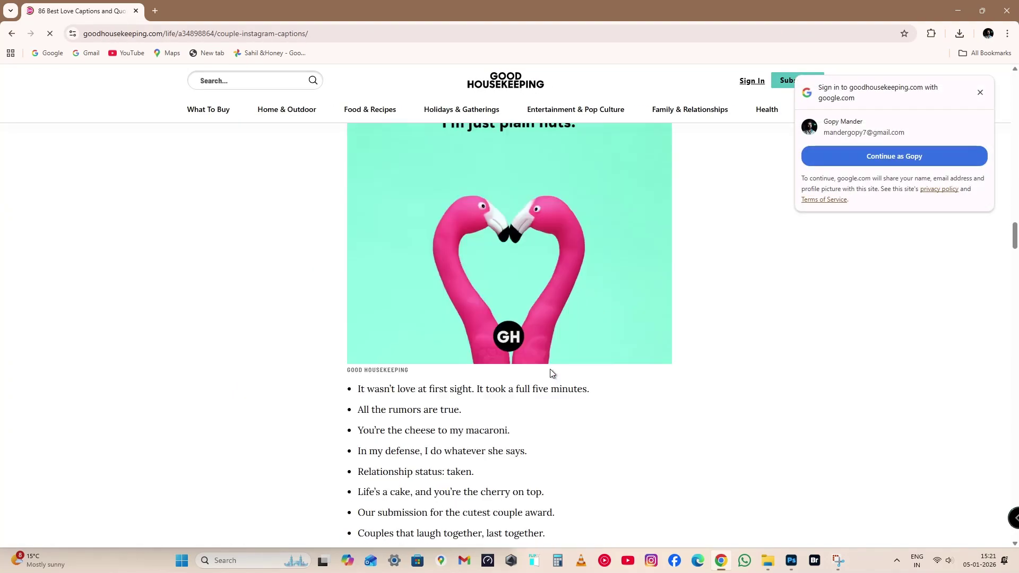
scroll(557, 366, "up", 5)
scroll(558, 366, "up", 3)
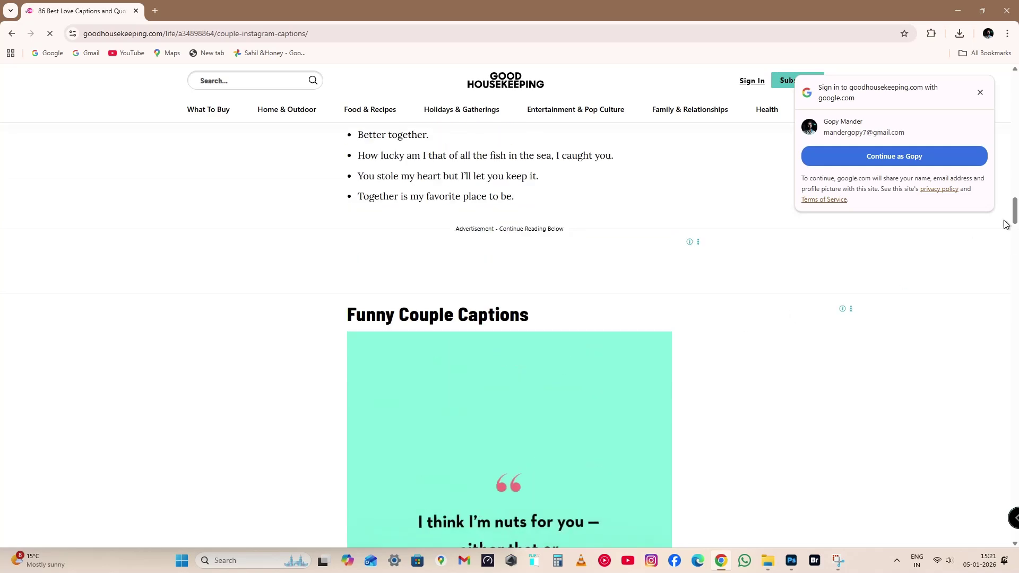
mouse_move(1015, 215)
left_mouse_down()
mouse_move(1015, 171)
mouse_move(1014, 203)
left_mouse_up()
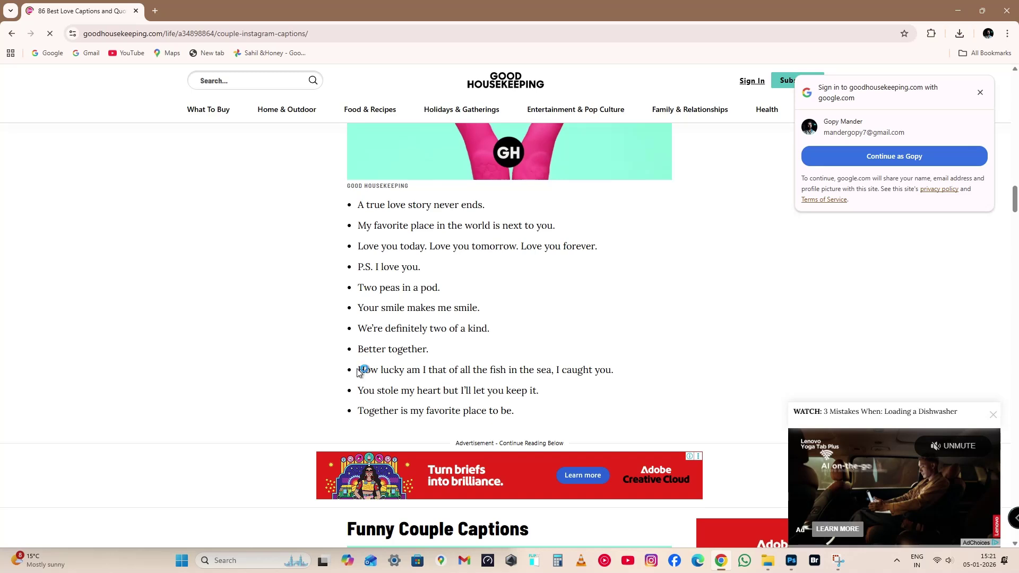
left_click_drag(359, 369, 365, 370)
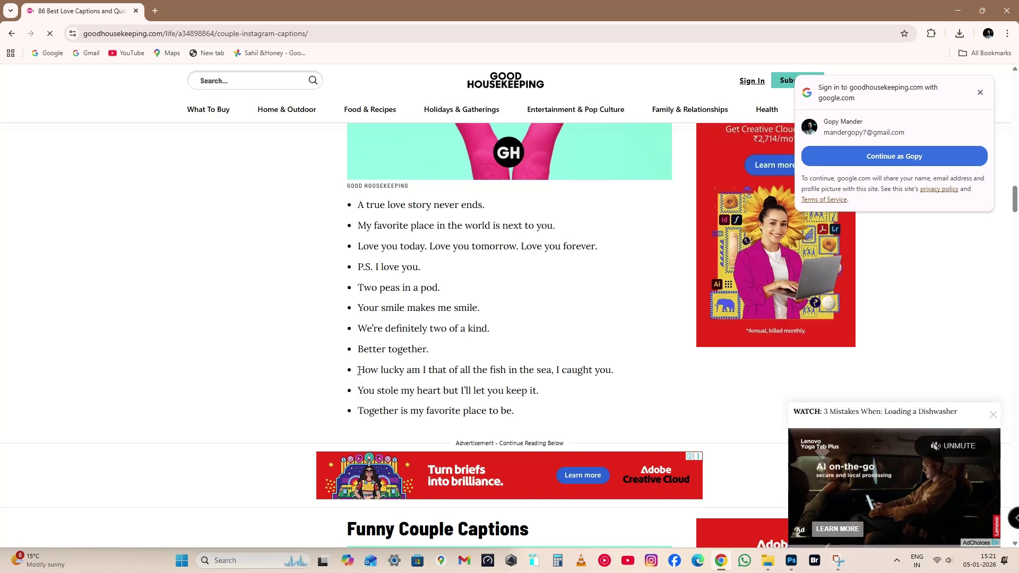
left_click_drag(440, 373, 612, 383)
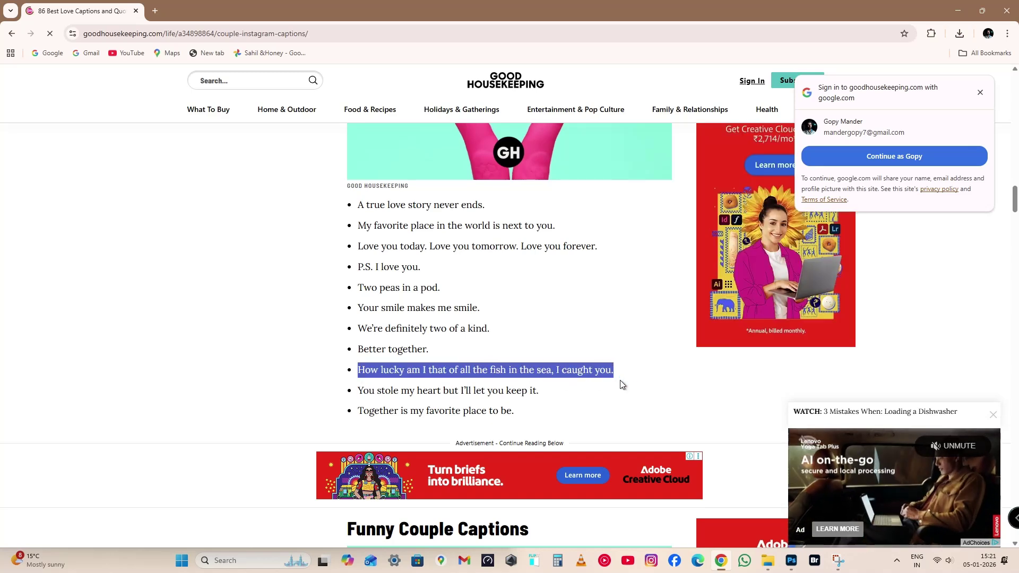
Step: Back in Photoshop, start a new 20 pt text line below the title and paste the copied quote into it
left_click(792, 566)
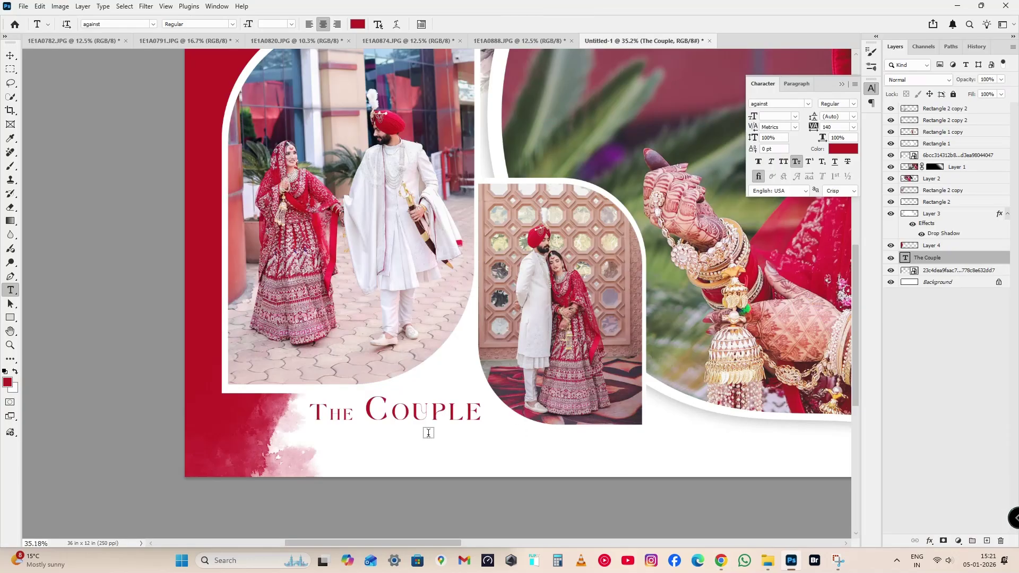
left_click(402, 453)
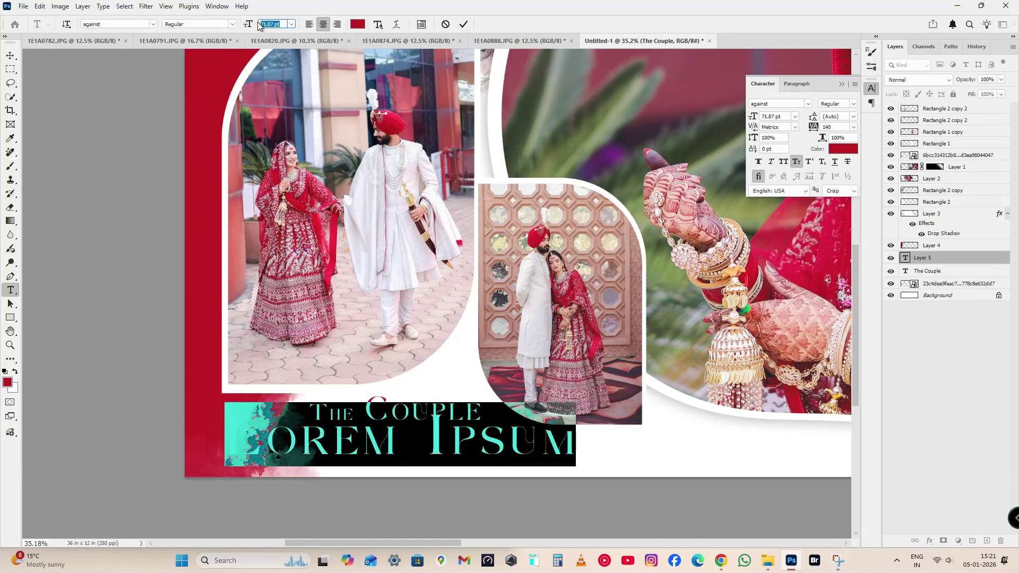
type("20")
key("Return")
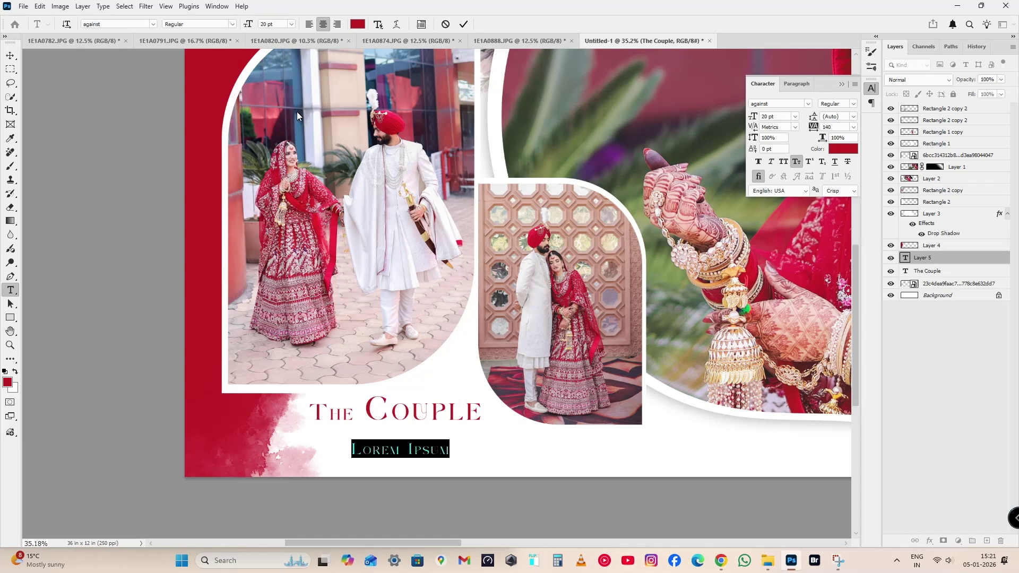
key("ctrl+v")
Step: Set the quote's font to Montserrat Regular and commit the text
left_click(152, 24)
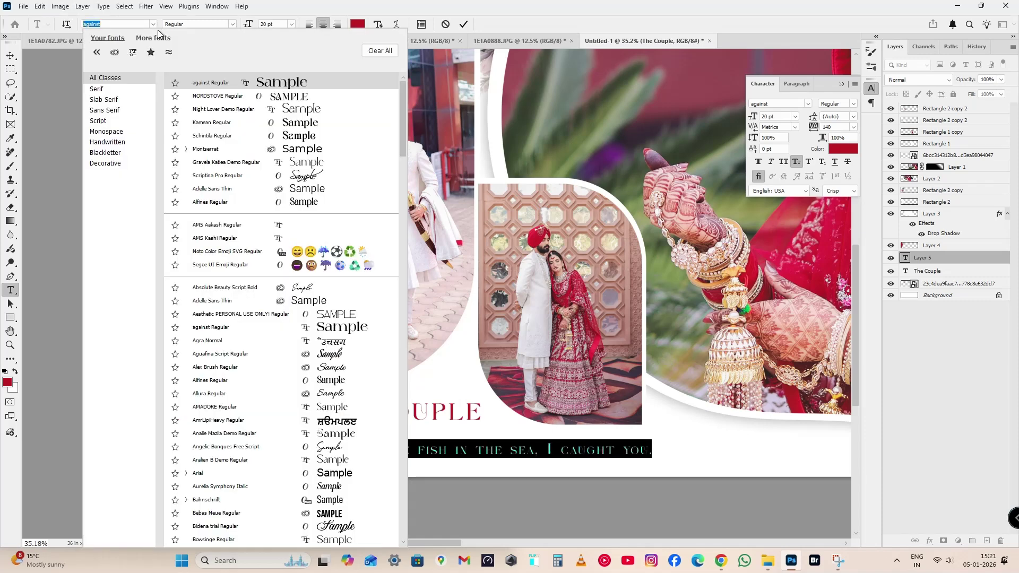
left_click(337, 153)
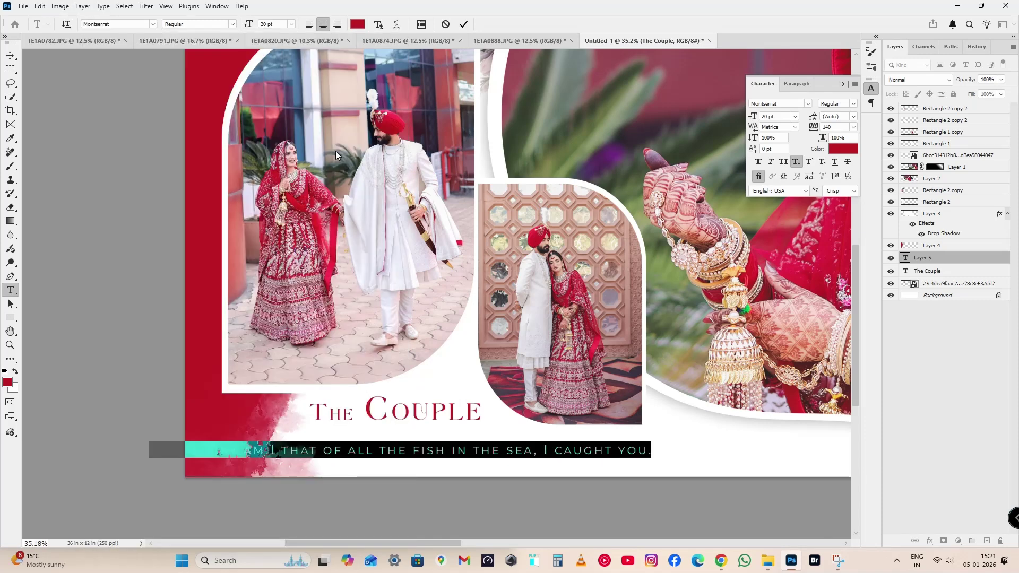
key("ctrl+Return")
Step: Scale the quote down to about 13.27 pt and move it just beneath the title
key("ctrl+t")
left_click_drag(656, 450, 547, 452)
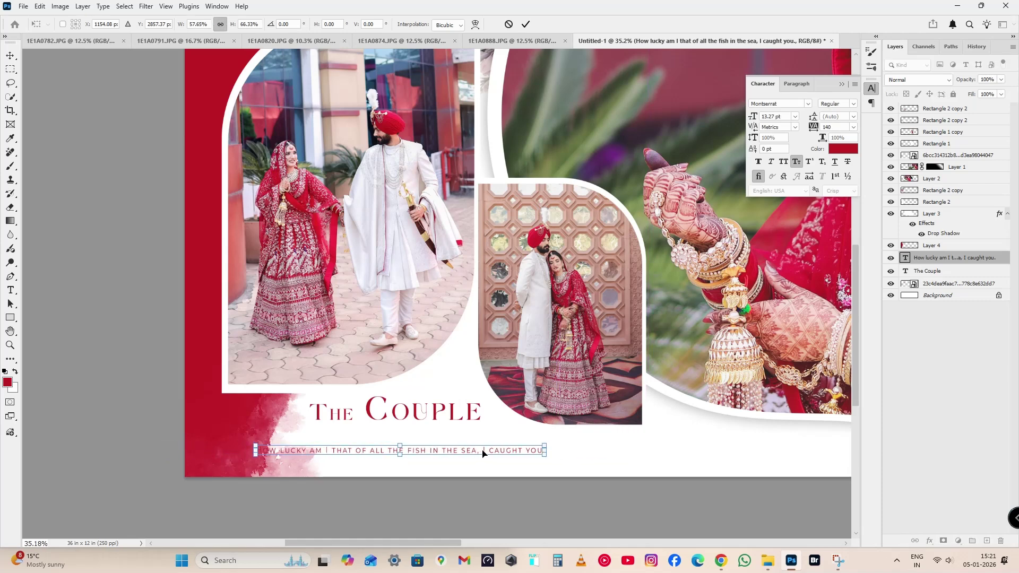
left_click_drag(483, 452, 561, 437)
key("Return")
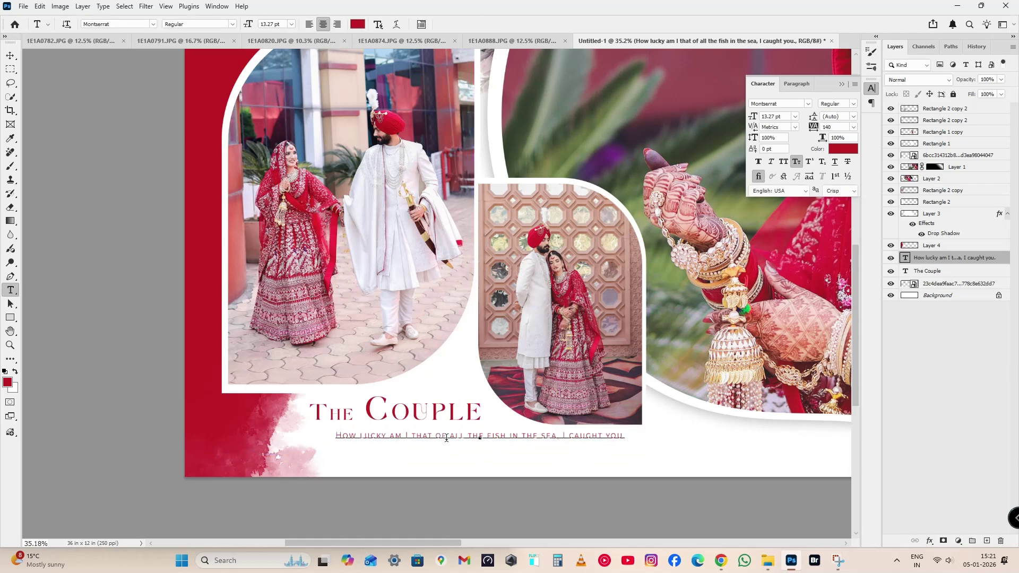
Step: Break the quote into three centred lines after "that" and "sea," and turn off its small caps
triple_click(446, 438)
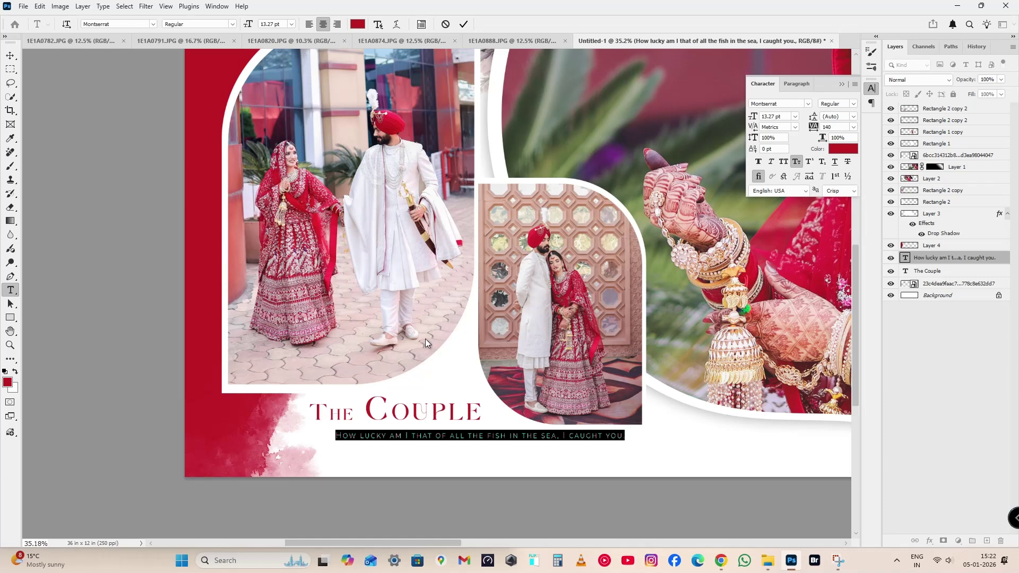
left_click(429, 436)
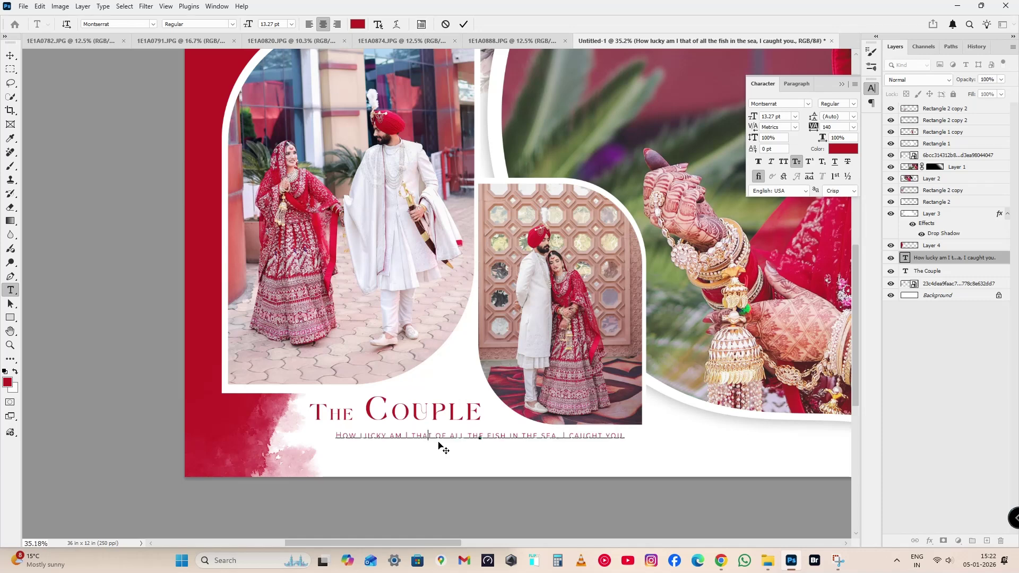
key("Return")
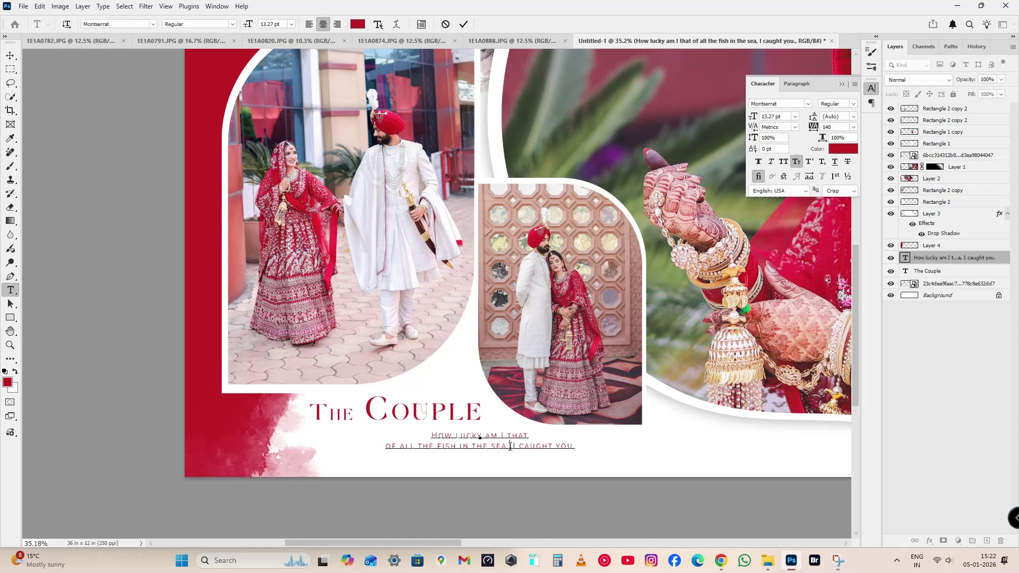
key("ctrl+a")
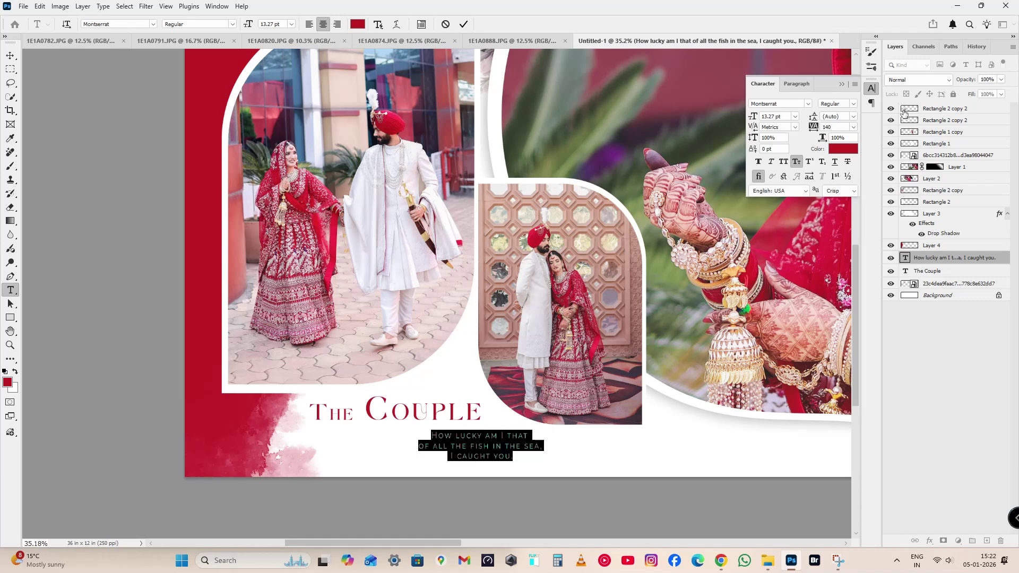
key("ctrl+shift+k")
key("ctrl+Return")
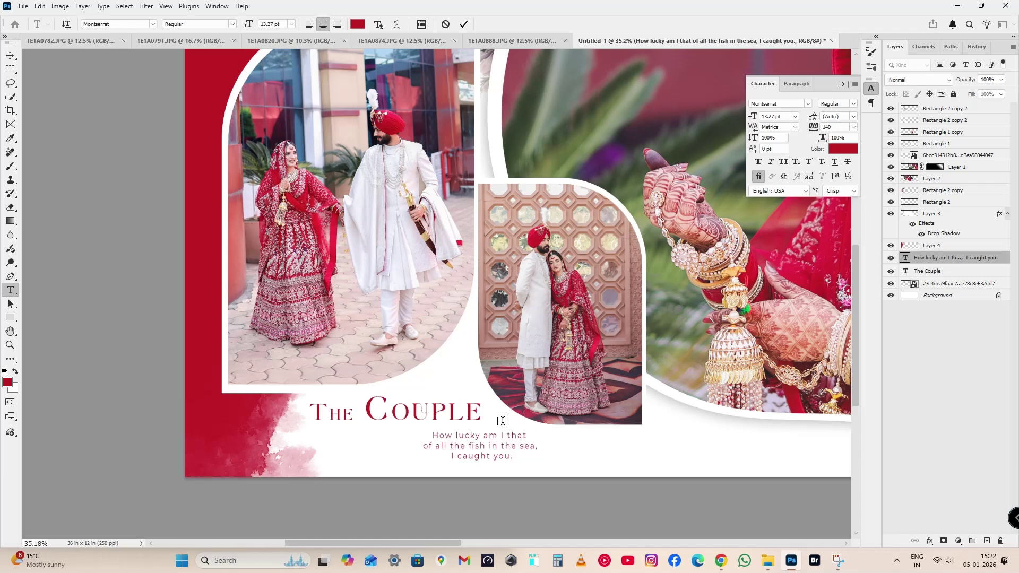
Step: Enlarge the three-line quote slightly and position it just beneath the title "The Couple"
key("ctrl+t")
left_click_drag(527, 434, 711, 329)
key("Return")
Step: Place the green leaf artwork from the file folder, shrink it to a small sprig and set it beside the quote's first lines
left_click(767, 560)
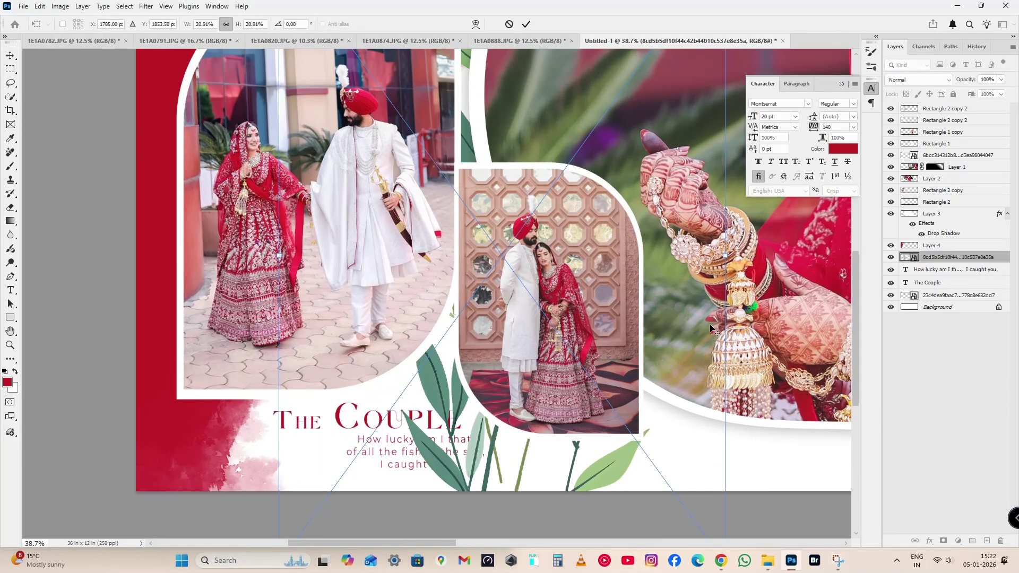
left_click_drag(723, 273, 330, 487)
scroll(342, 492, "up", 1)
scroll(342, 492, "up", 4)
left_click_drag(312, 461, 320, 433)
key("Return")
Step: Colorize the leaf sprig with Hue/Saturation at hue 351 and saturation 50 to match the red text
key("ctrl+u")
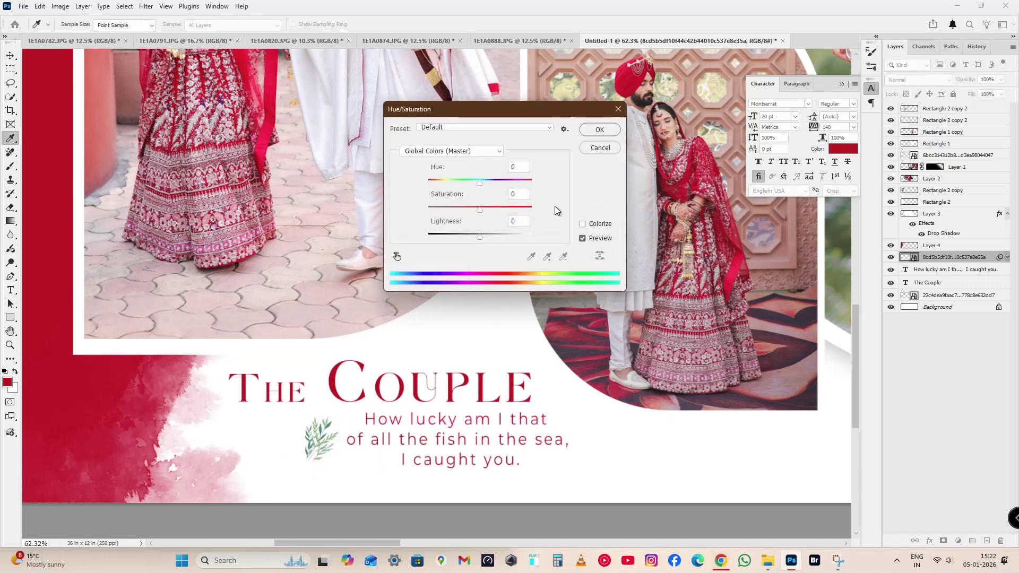
left_click(591, 224)
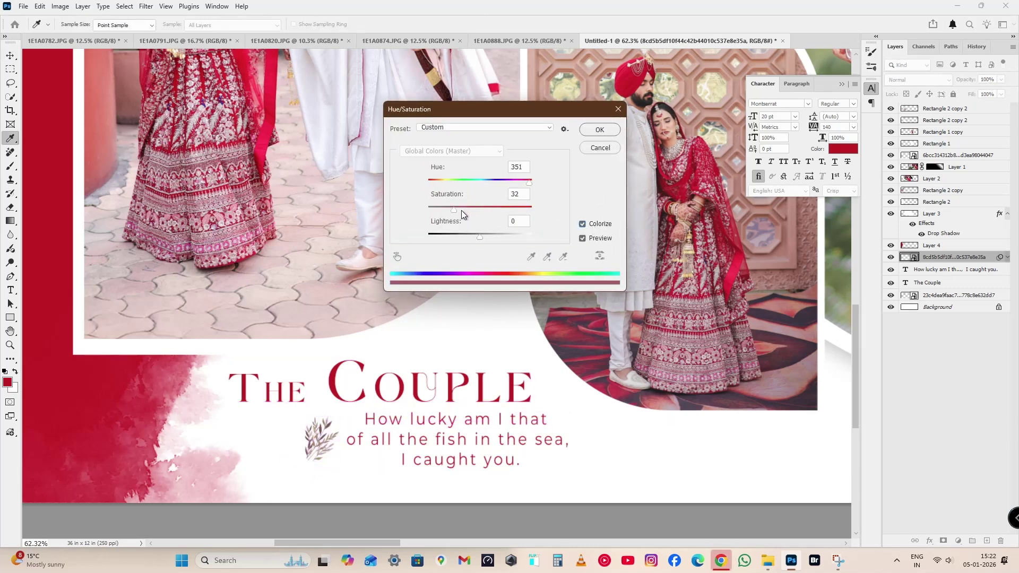
left_click_drag(461, 211, 480, 212)
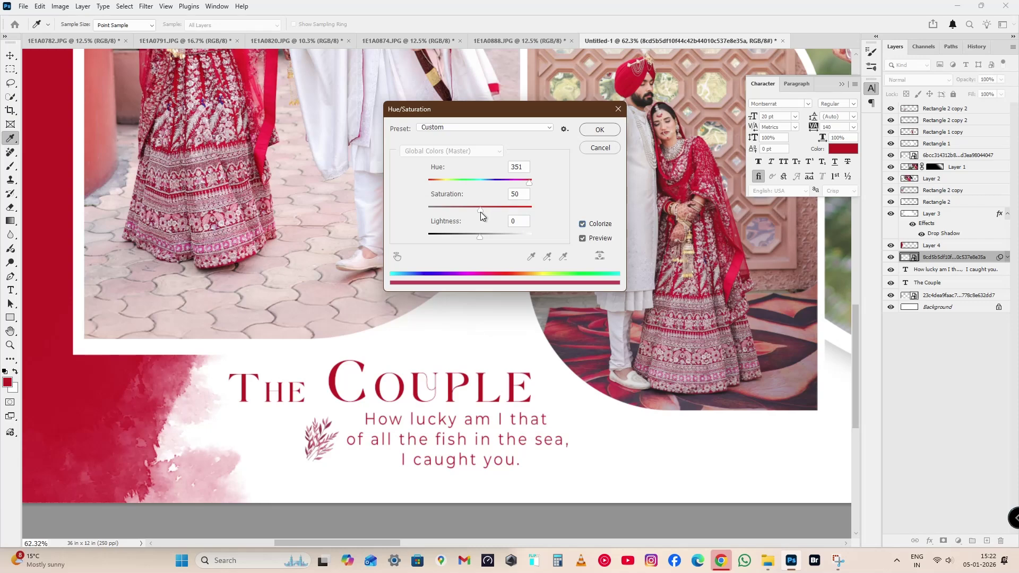
key("Return")
Step: Close the Character panel and show the whole album spread for review
key("ctrl+0")
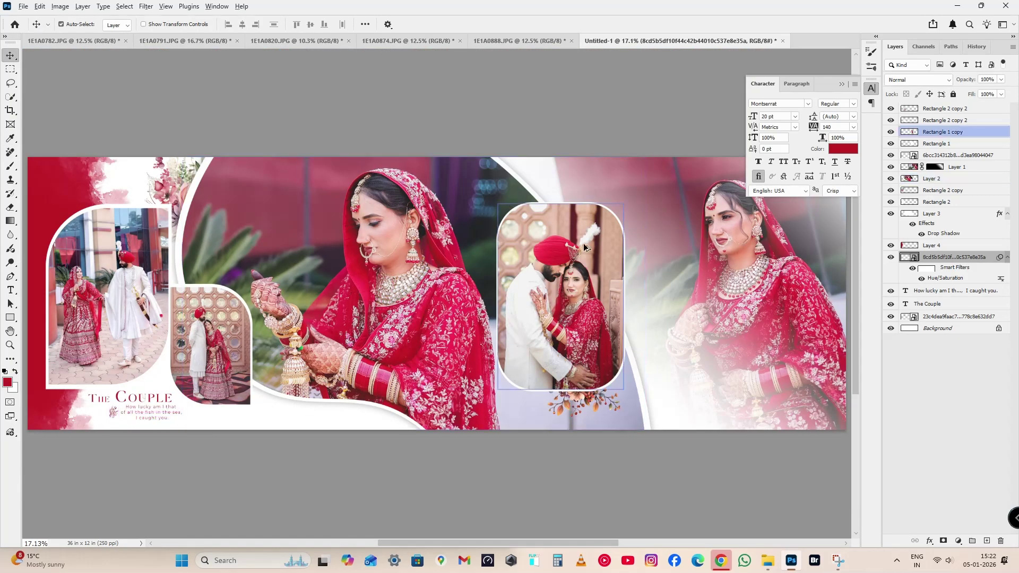
left_click(854, 83)
left_click(893, 326)
scroll(521, 393, "down", 3)
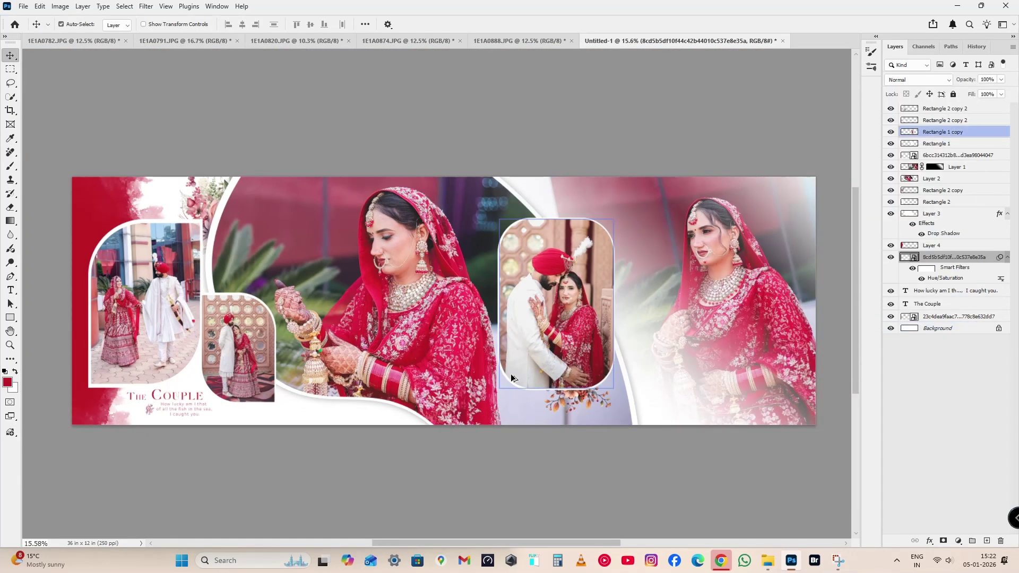